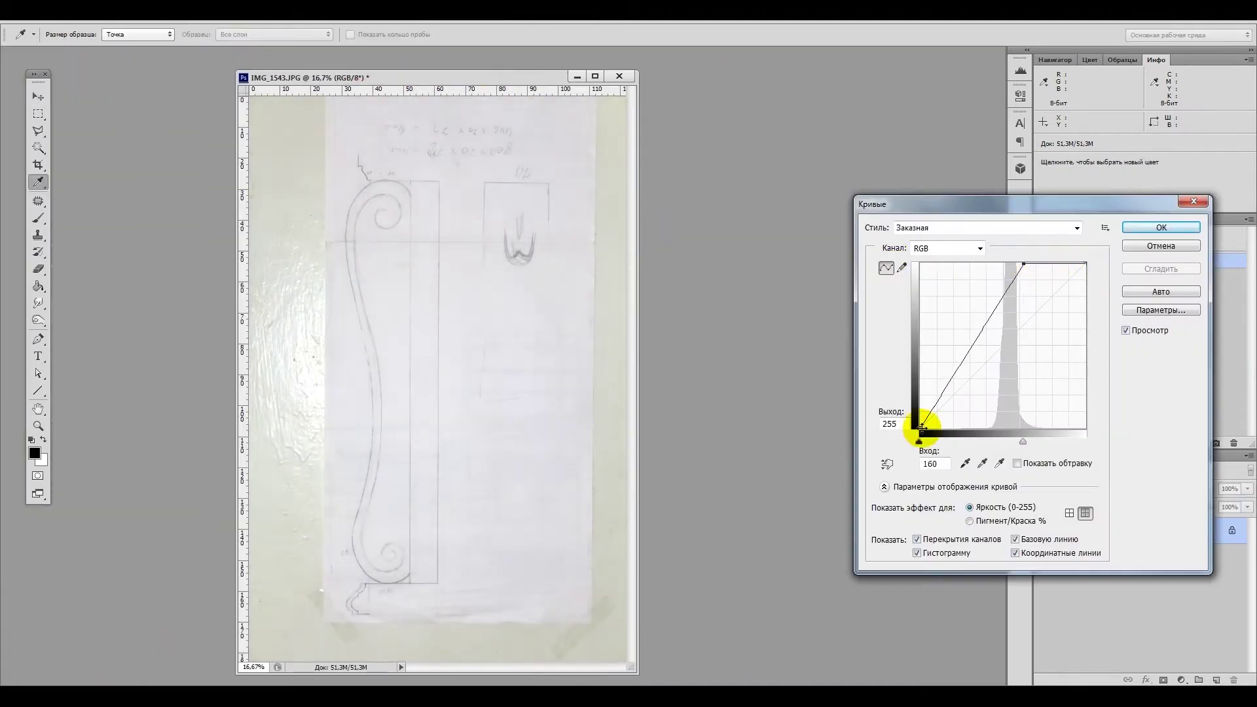
# Pull the Curves black and white points inward on the sketch photo so input 154 maps to 255.
pyautogui.moveTo(920, 427); pyautogui.dragTo(940, 427)
pyautogui.moveTo(1048, 263); pyautogui.dragTo(1021, 263)
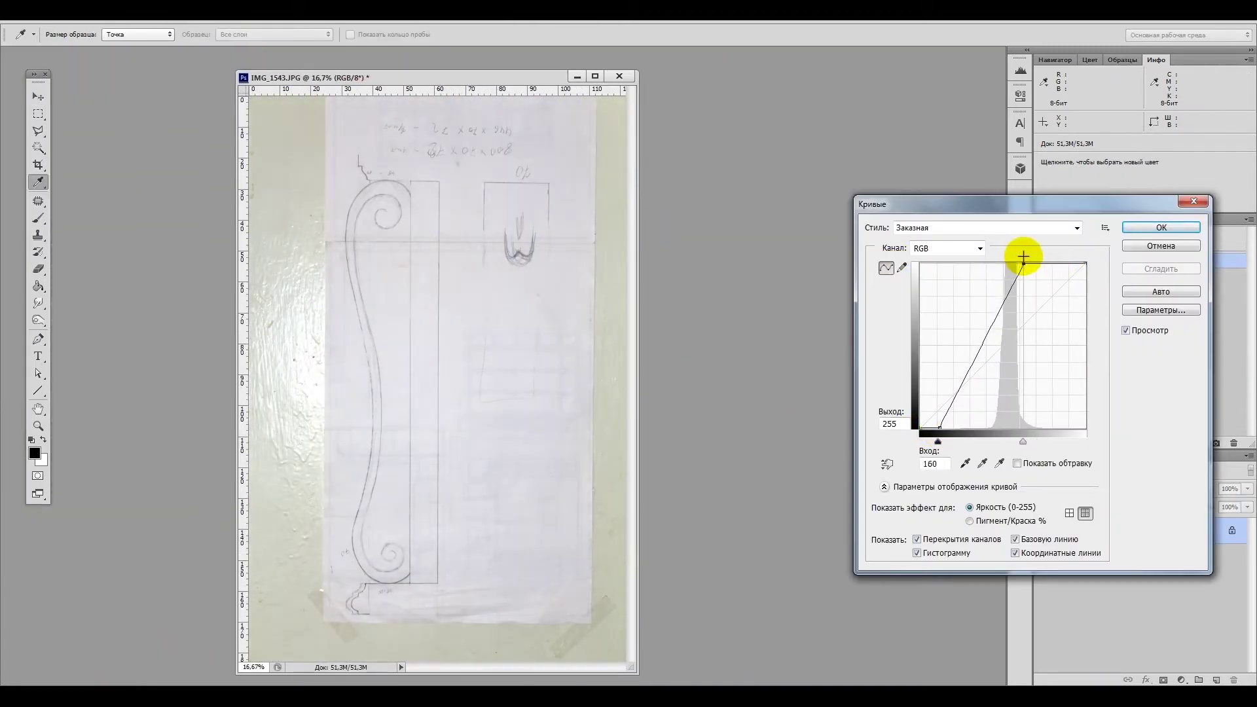
pyautogui.moveTo(938, 427); pyautogui.dragTo(980, 427)
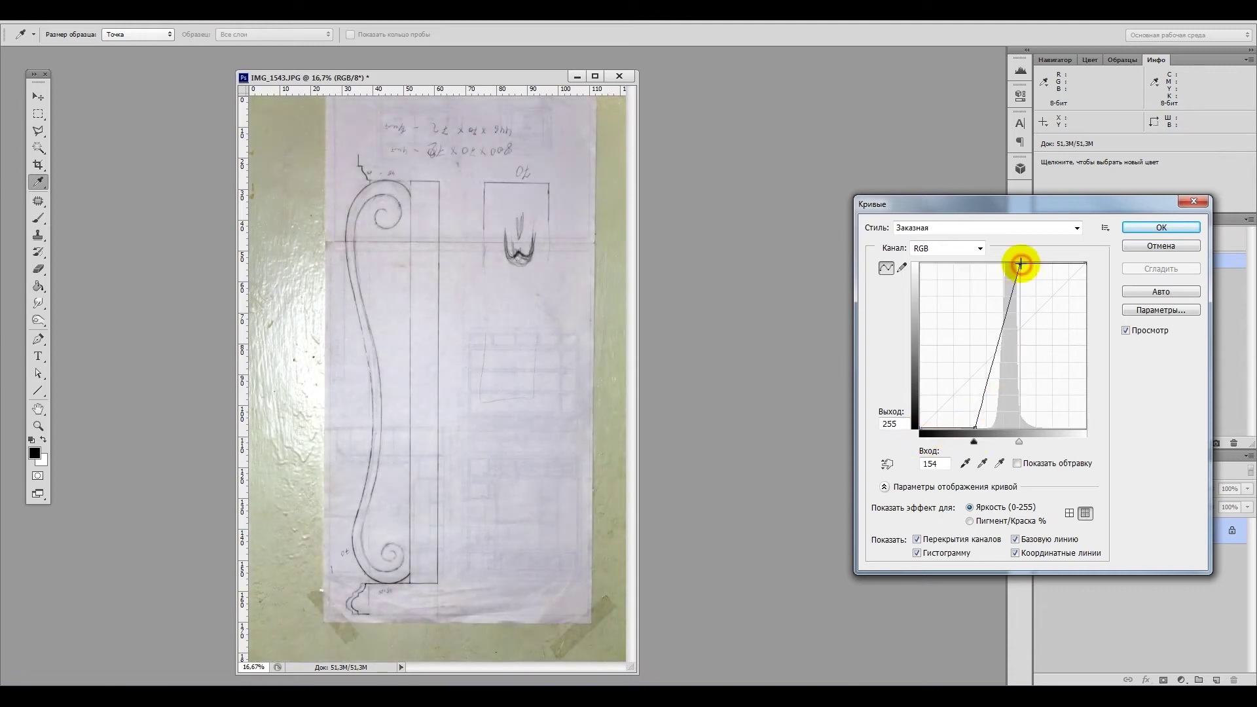
pyautogui.moveTo(1019, 262); pyautogui.dragTo(1016, 263)
# Confirm the Curves change and create a new 453 mm tall, 150 pixels/inch blank document.
pyautogui.click(1161, 227)
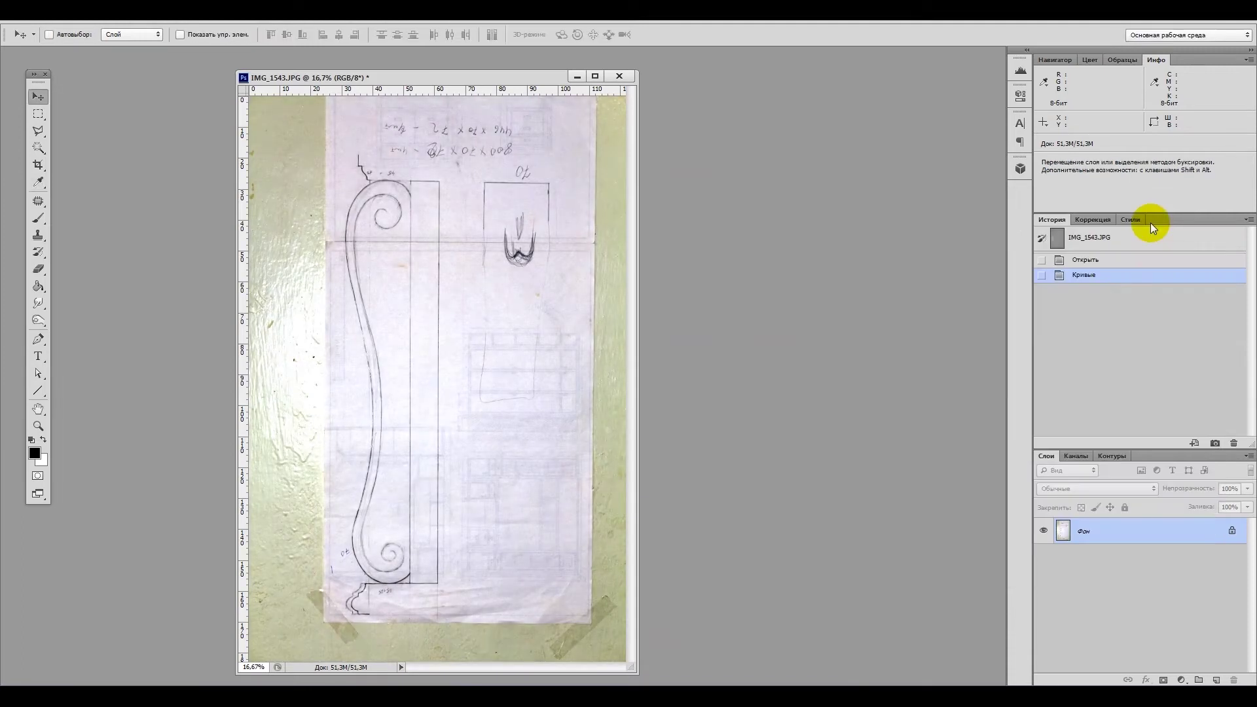
pyautogui.press('v')
pyautogui.hotkey('ctrl', 'n')
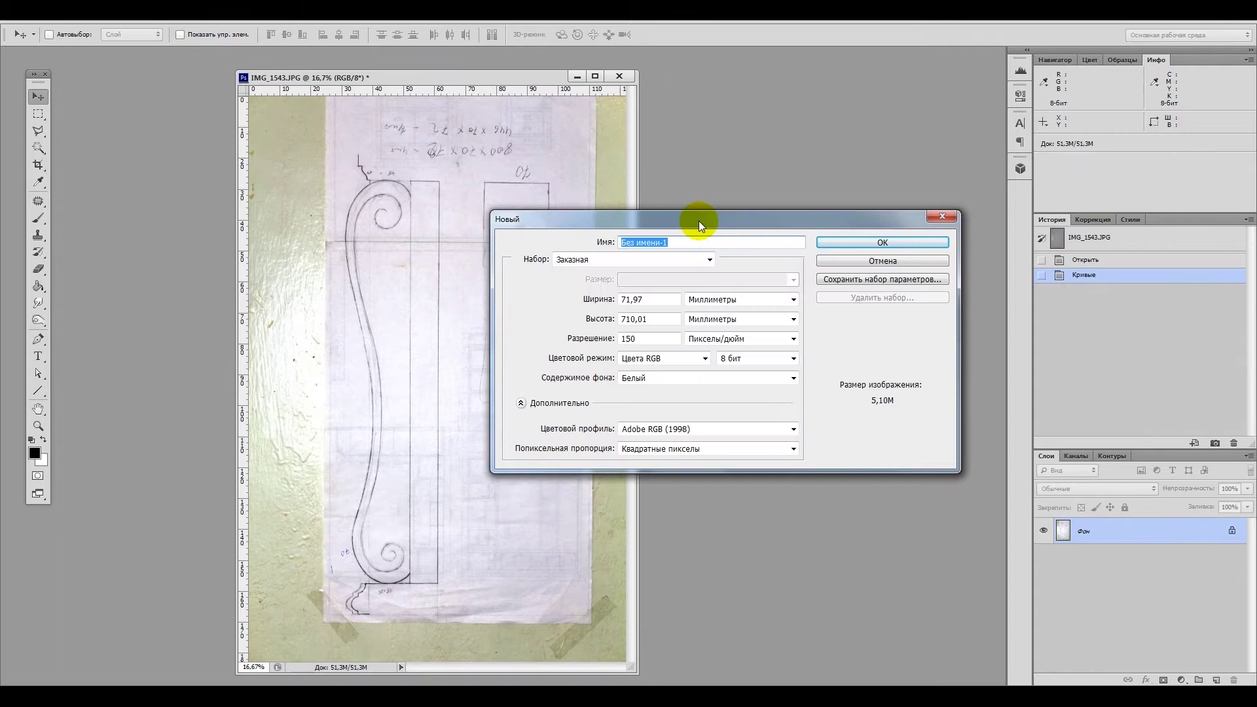
pyautogui.click(7, 683)
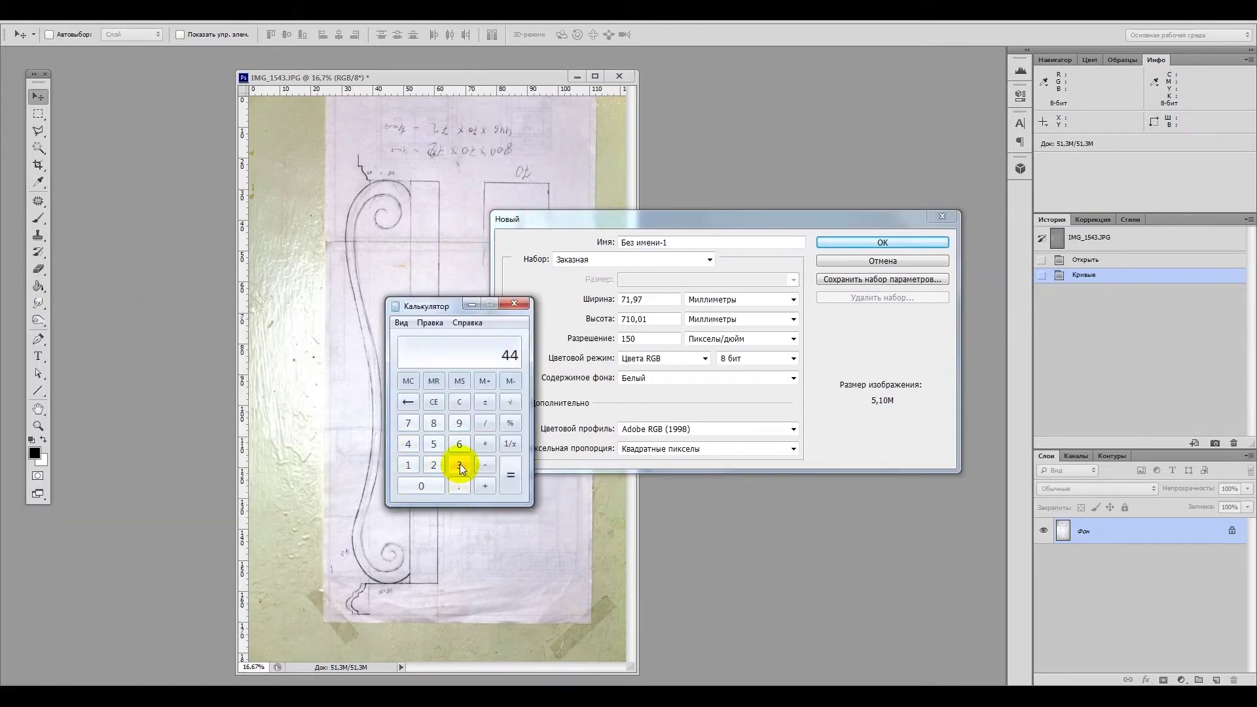
pyautogui.doubleClick(648, 319)
pyautogui.write('453')
pyautogui.hotkey('shift', 'Tab')
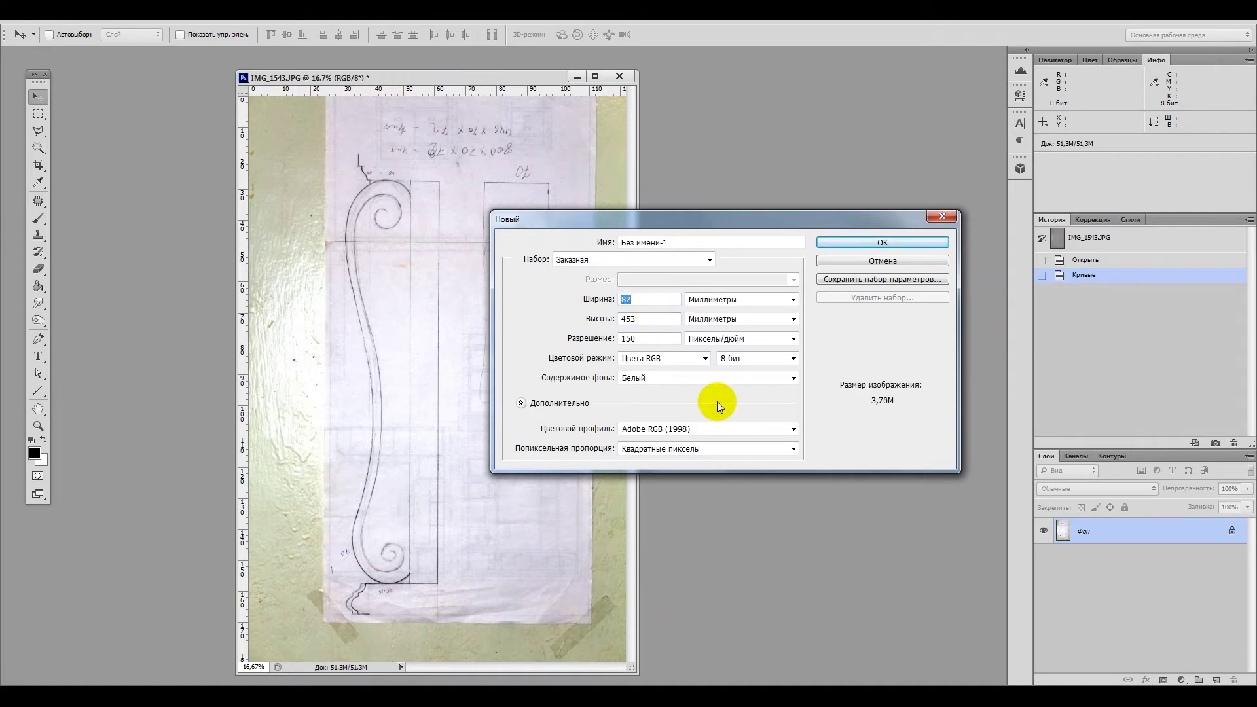
pyautogui.press('Return')
# Add two vertical and two horizontal guides near the edges of the new page.
pyautogui.press('f')
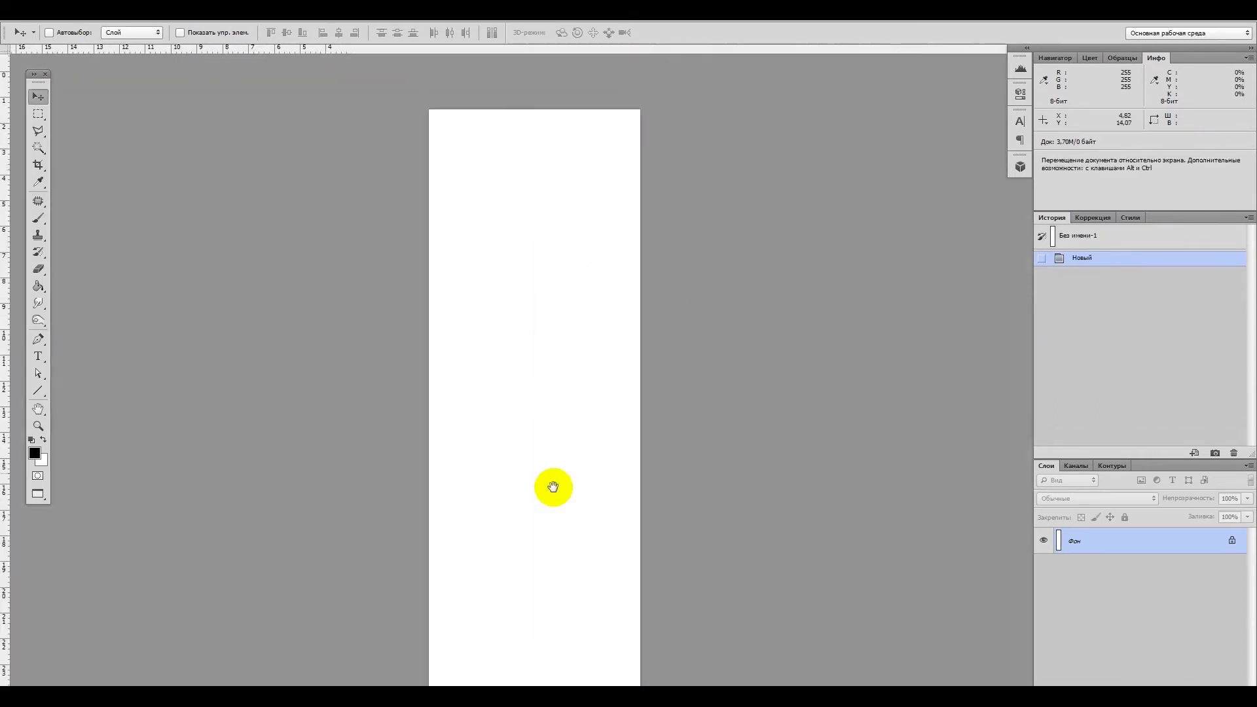
pyautogui.hotkey('ctrl', '+')
pyautogui.moveTo(6, 342); pyautogui.dragTo(842, 238)
pyautogui.moveTo(653, 49); pyautogui.dragTo(653, 148)
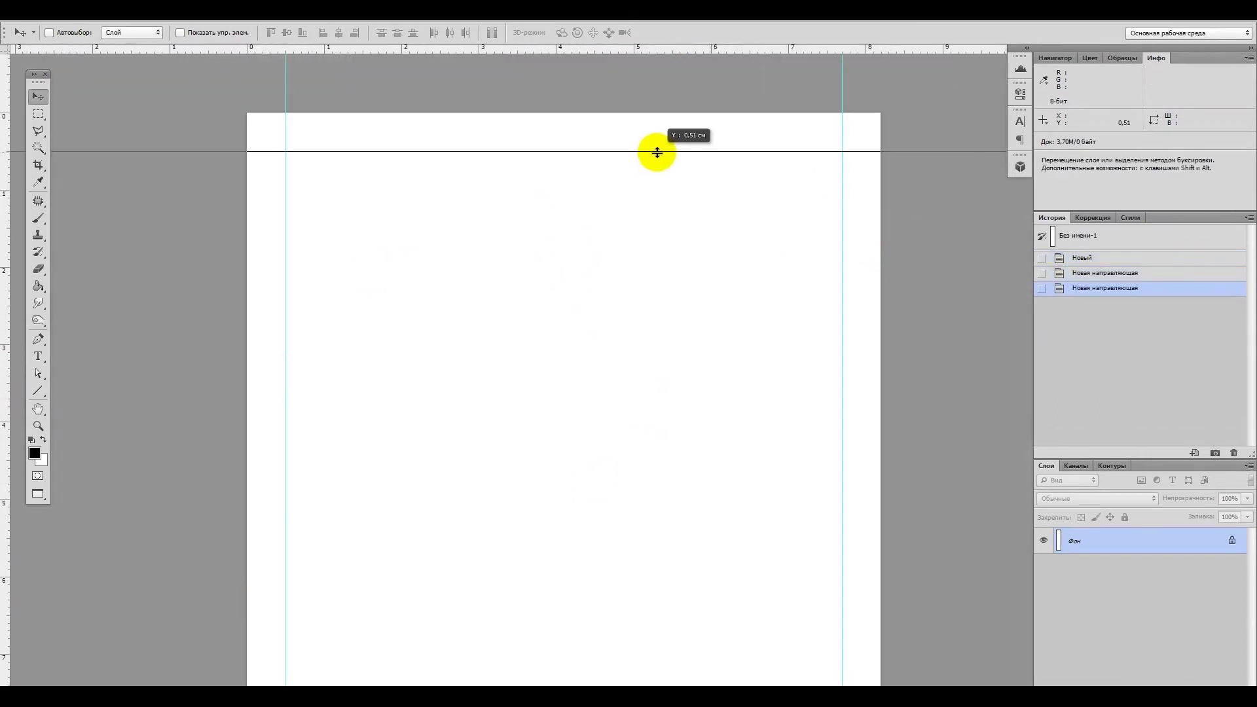
pyautogui.moveTo(403, 524); pyautogui.dragTo(434, 400)
pyautogui.moveTo(376, 471); pyautogui.dragTo(376, 435)
pyautogui.hotkey('ctrl', '0')
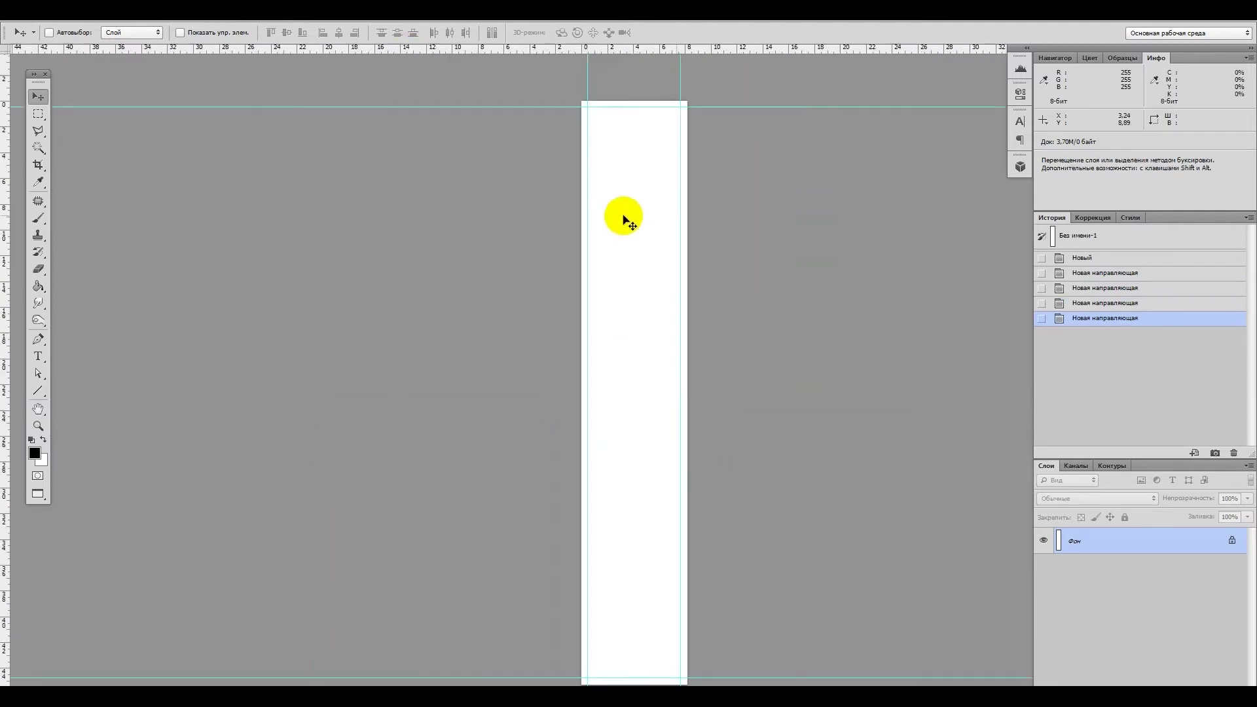
pyautogui.press('f')
# Copy the sketch's leg column into the new document and scale it to fit the guides.
pyautogui.press('m')
pyautogui.moveTo(298, 160); pyautogui.dragTo(377, 603)
pyautogui.keyDown('ctrl'); pyautogui.moveTo(341, 393); pyautogui.dragTo(681, 328); pyautogui.keyUp('ctrl')
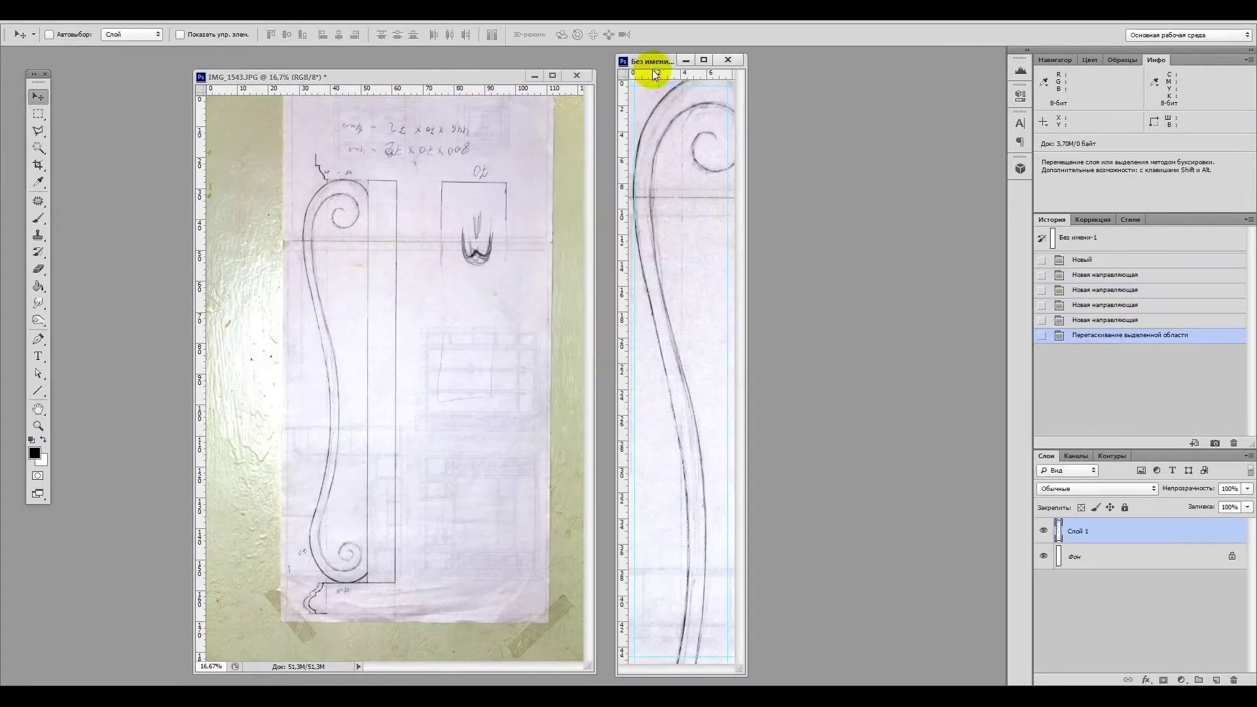
pyautogui.press('f')
pyautogui.hotkey('ctrl', 't')
pyautogui.moveTo(583, 232)
pyautogui.keyDown('shift'); pyautogui.mouseDown()
pyautogui.moveTo(539, 205)
pyautogui.moveTo(570, 342)
pyautogui.moveTo(454, 186)
pyautogui.mouseUp(); pyautogui.keyUp('shift')
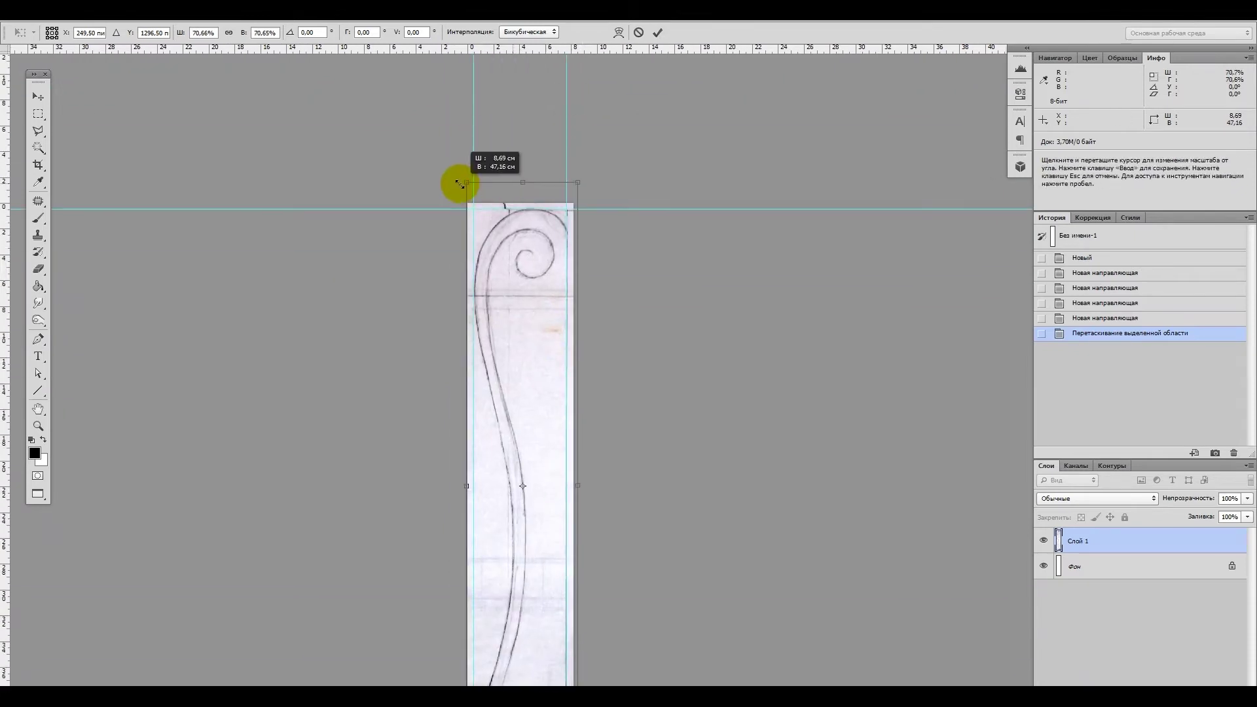
pyautogui.press('Return')
# Save the new document as a JPEG and close the sketch photo without saving.
pyautogui.hotkey('ctrl', 'shift', 's')
pyautogui.click(960, 407)
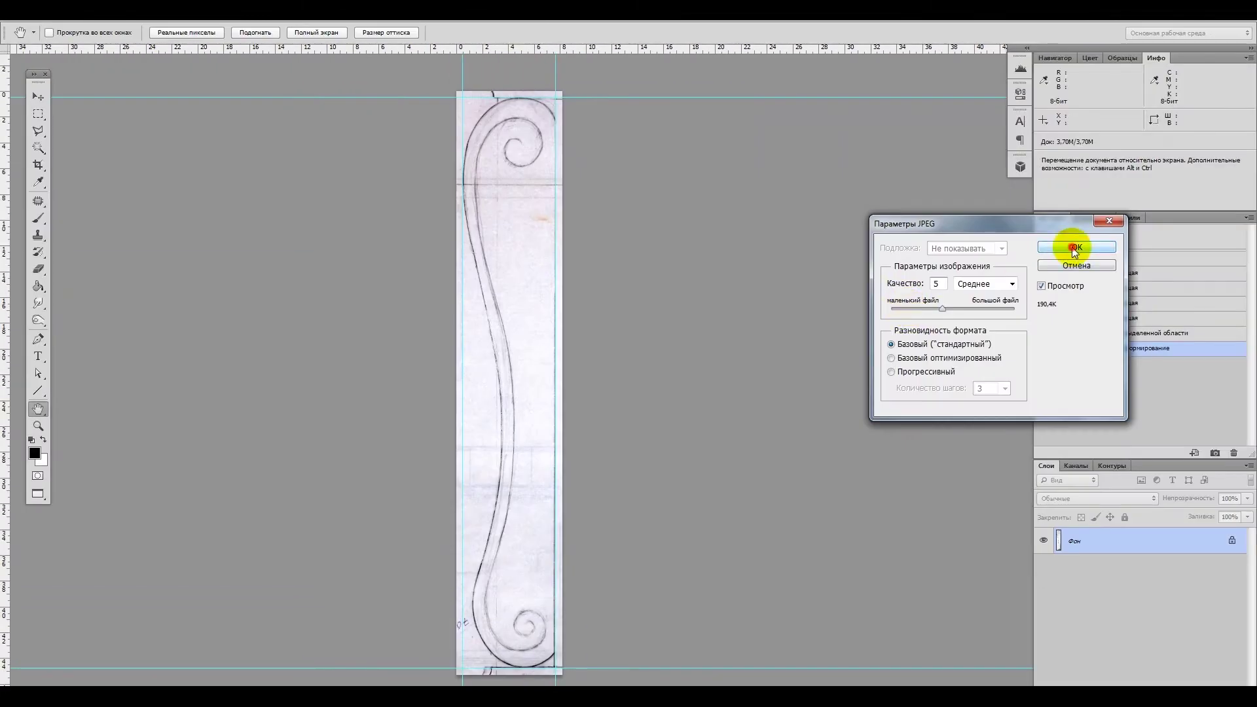
pyautogui.click(1075, 247)
pyautogui.hotkey('ctrl', 'w')
pyautogui.click(653, 270)
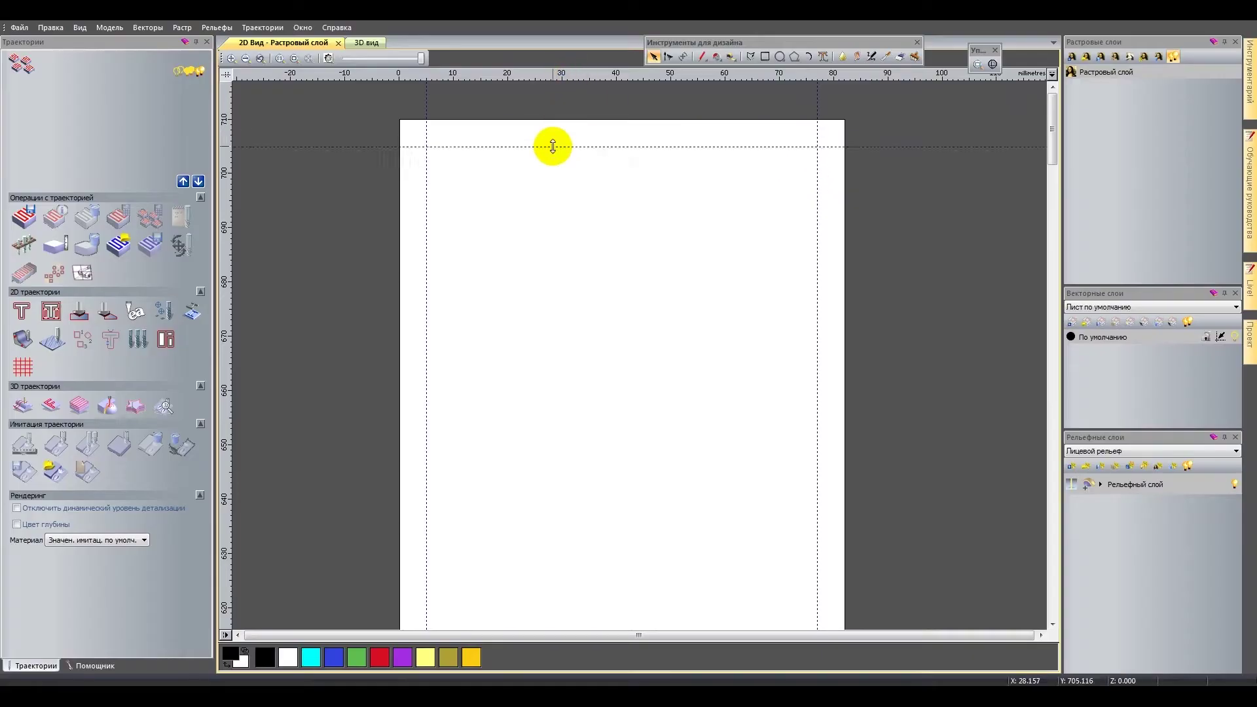
# Move the horizontal guide near the bottom, load the saved sketch as a background and fade it.
pyautogui.moveTo(552, 146); pyautogui.dragTo(498, 538)
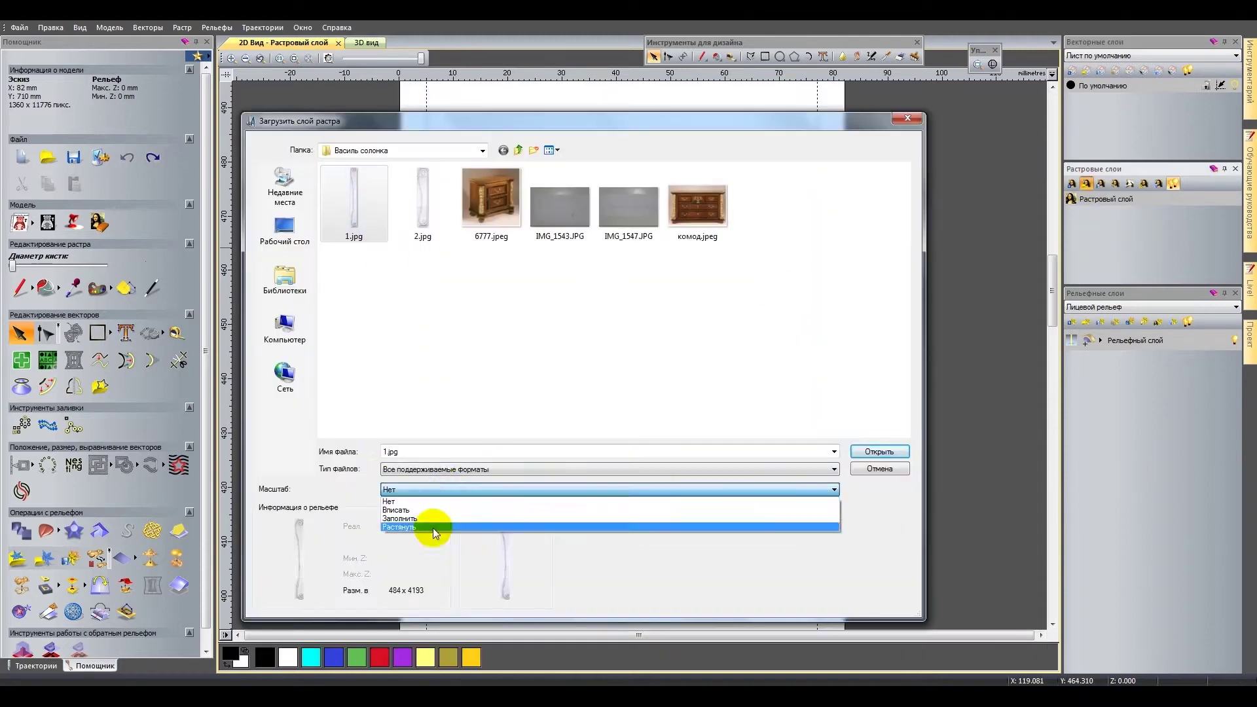
pyautogui.click(435, 527)
pyautogui.click(880, 451)
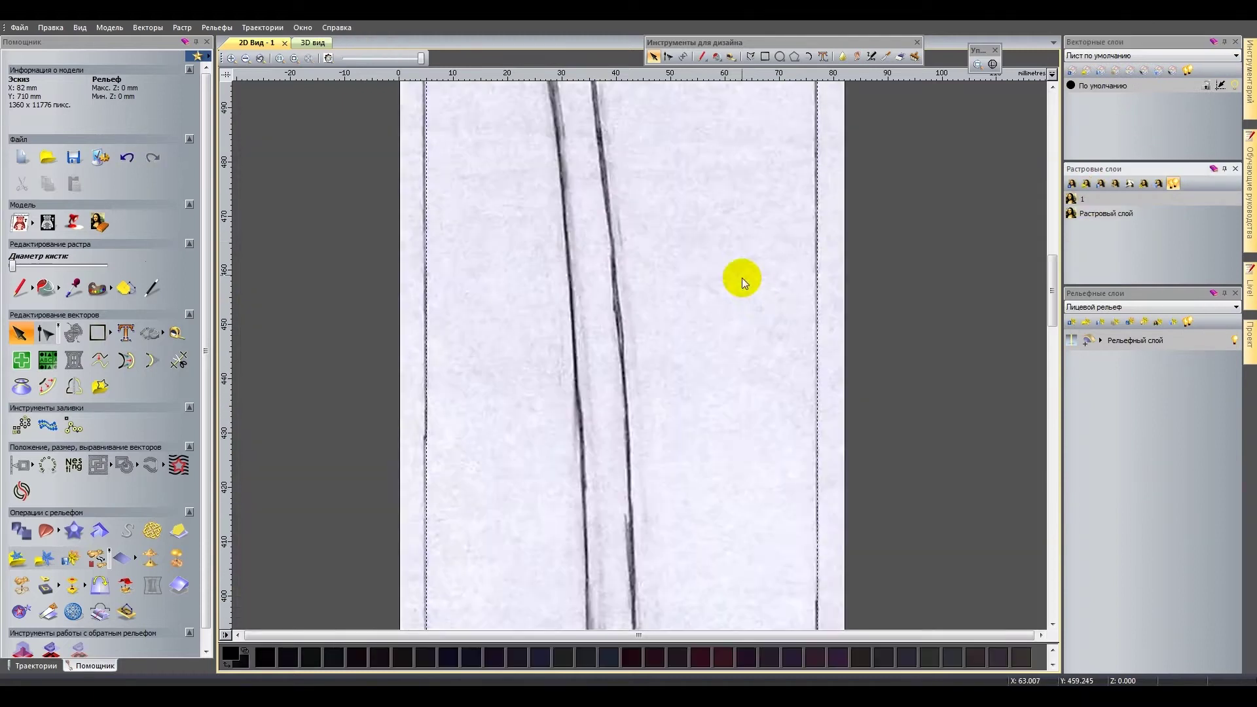
pyautogui.moveTo(421, 58); pyautogui.dragTo(369, 59)
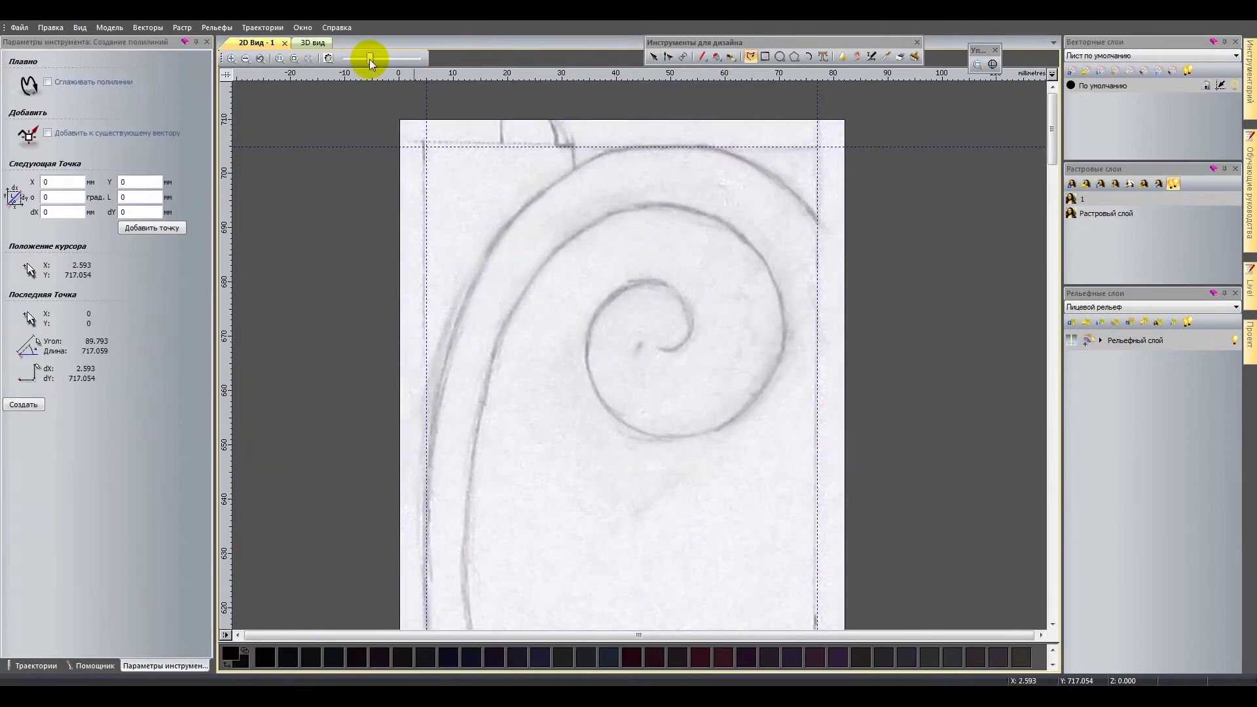
# Trace the leg's outer profile with a polyline and turn off grid snapping.
pyautogui.scroll(-15, 440, 451)
pyautogui.scroll(-10, 584, 365)
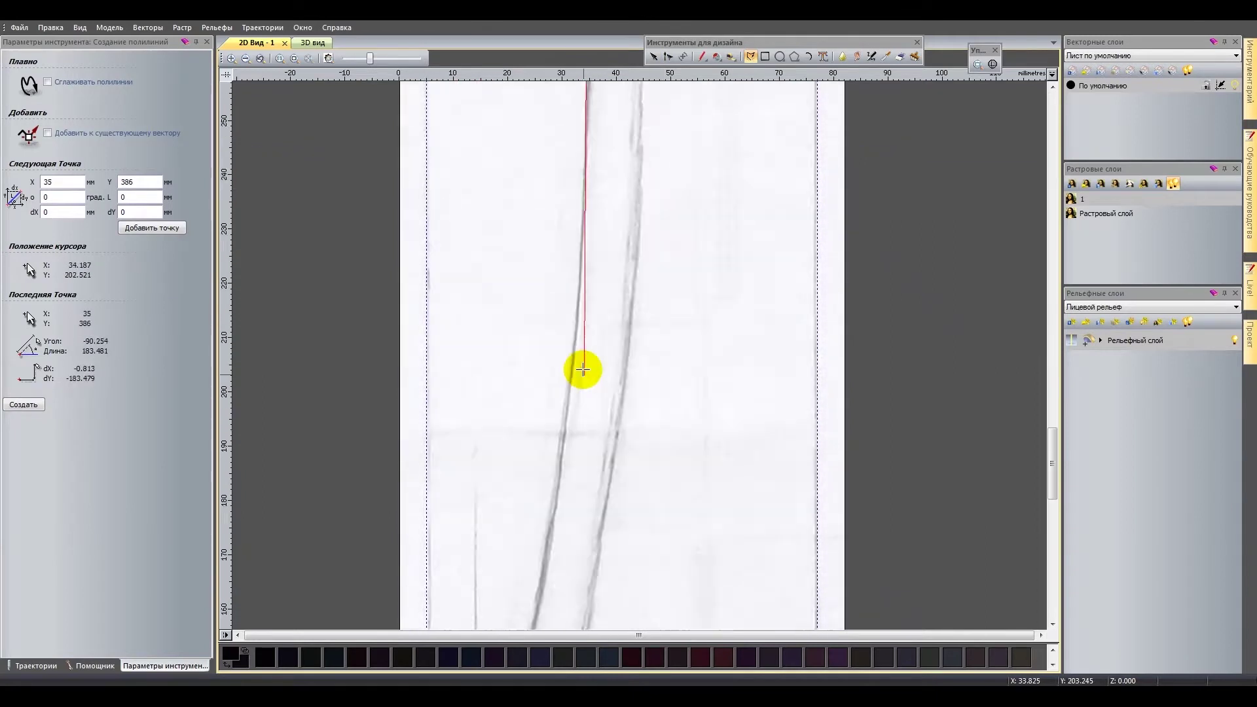
pyautogui.click(484, 164)
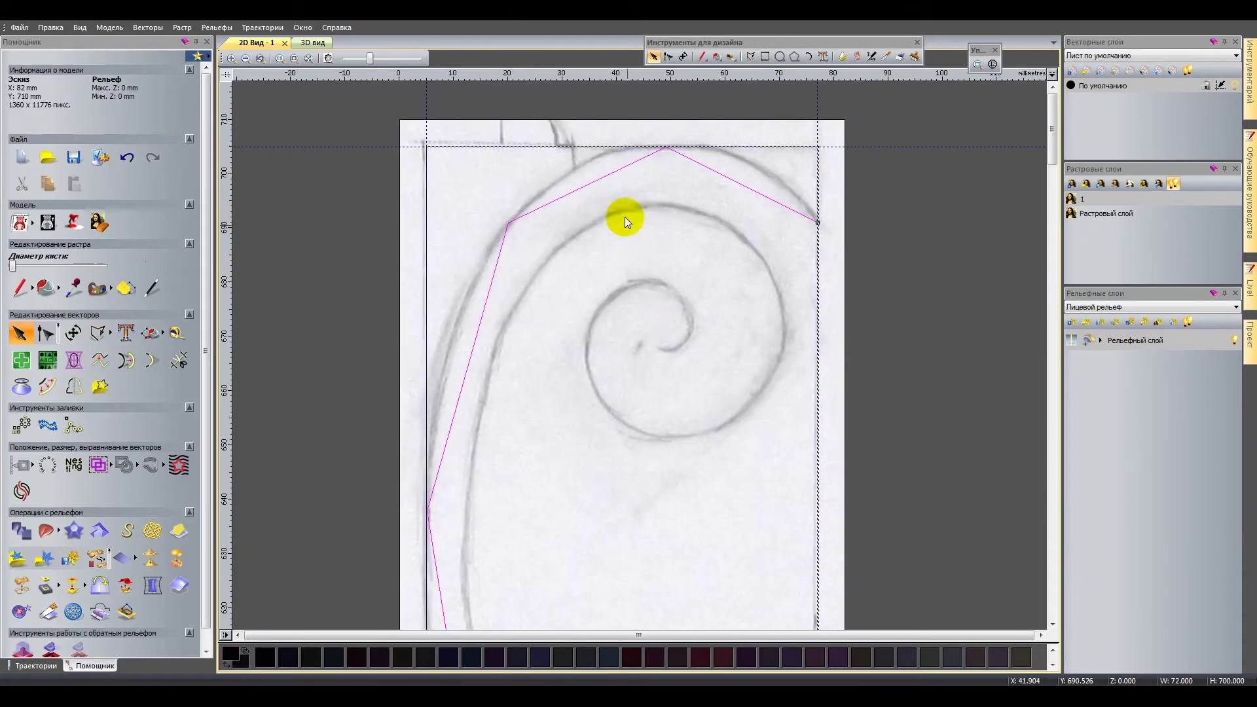
pyautogui.scroll(-10, 427, 440)
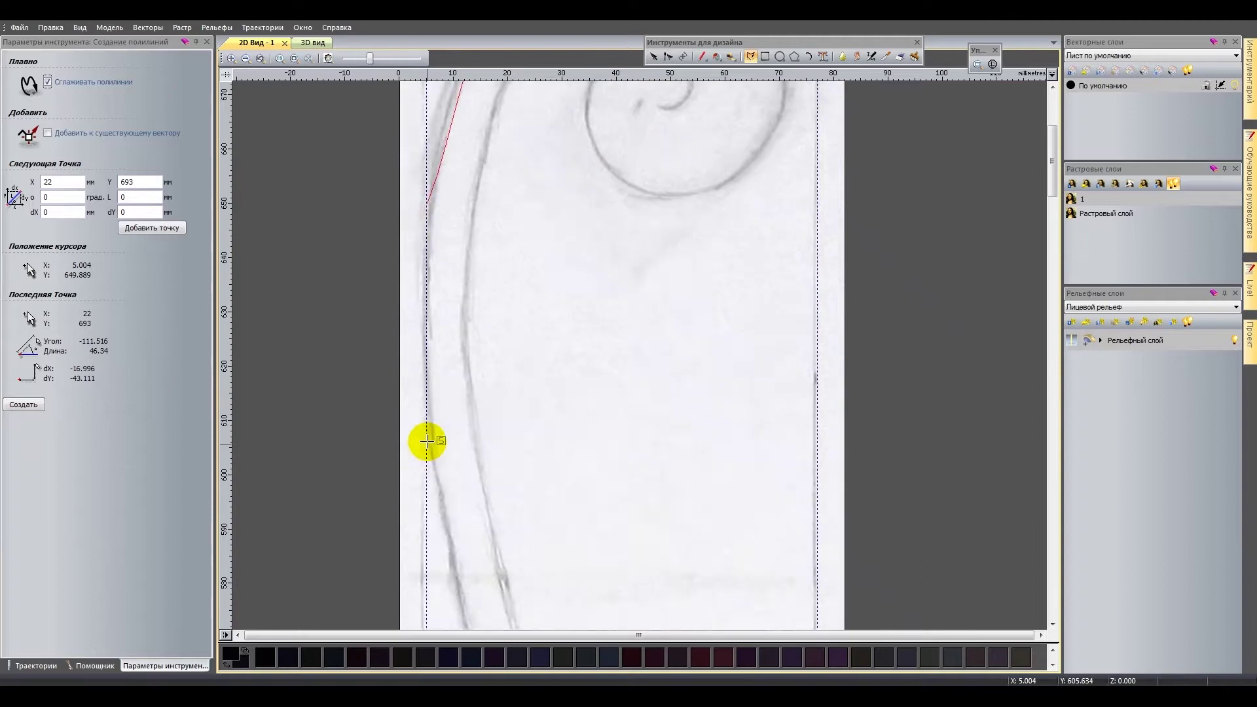
pyautogui.click(597, 419)
pyautogui.scroll(-10, 601, 436)
pyautogui.click(80, 27)
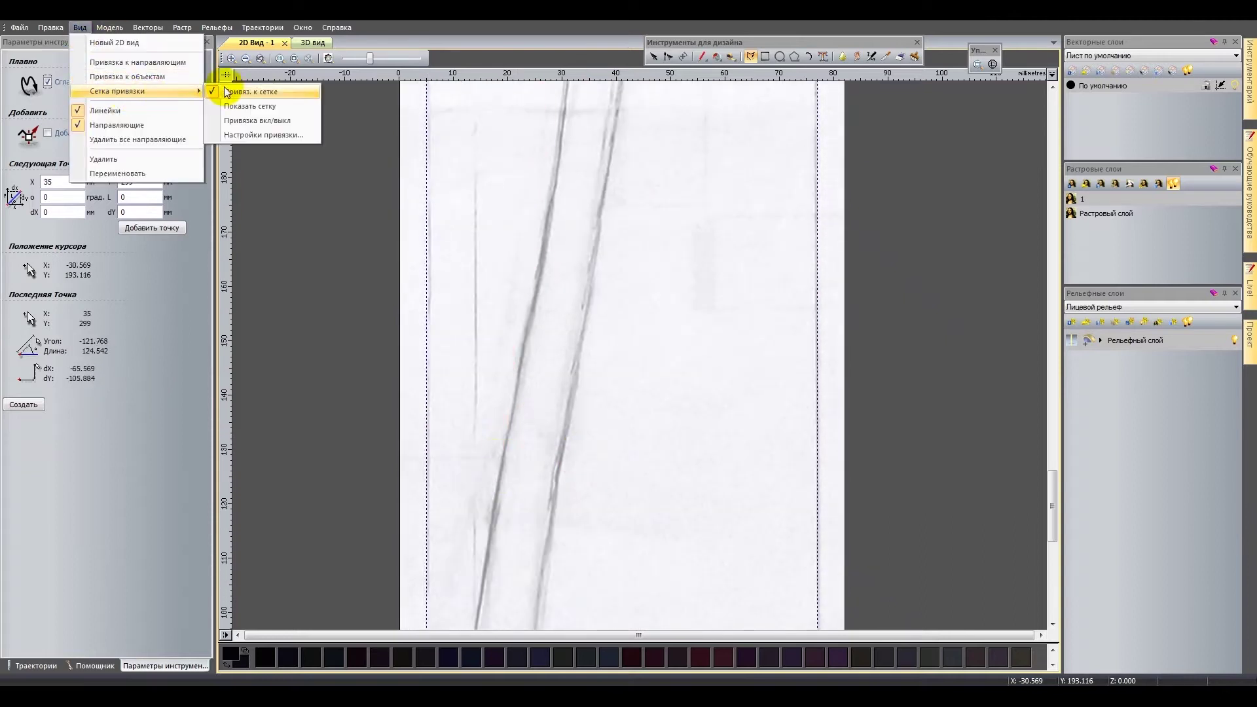
pyautogui.click(499, 472)
pyautogui.scroll(-10, 463, 329)
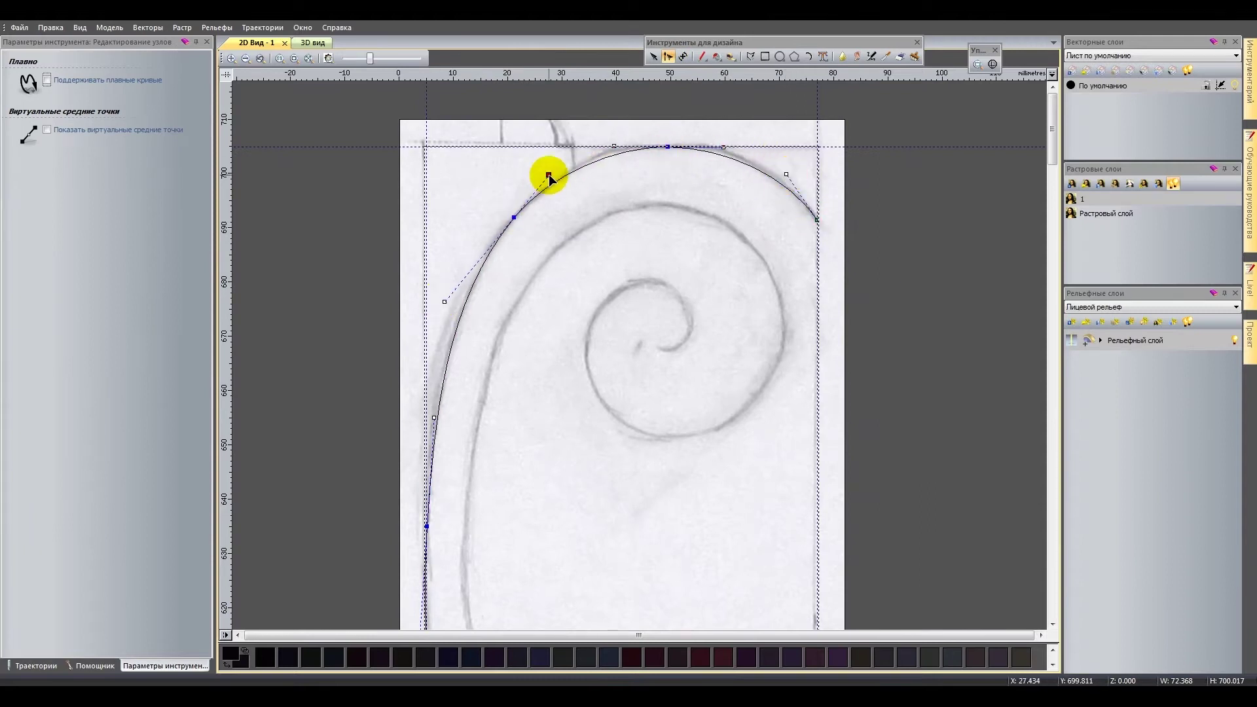
# Adjust the outline's nodes along the leg and delete an unwanted node.
pyautogui.scroll(-5, 458, 393)
pyautogui.keyDown('ctrl'); pyautogui.scroll(-3, 368, 245); pyautogui.keyUp('ctrl')
pyautogui.keyDown('ctrl'); pyautogui.scroll(2, 615, 286); pyautogui.keyUp('ctrl')
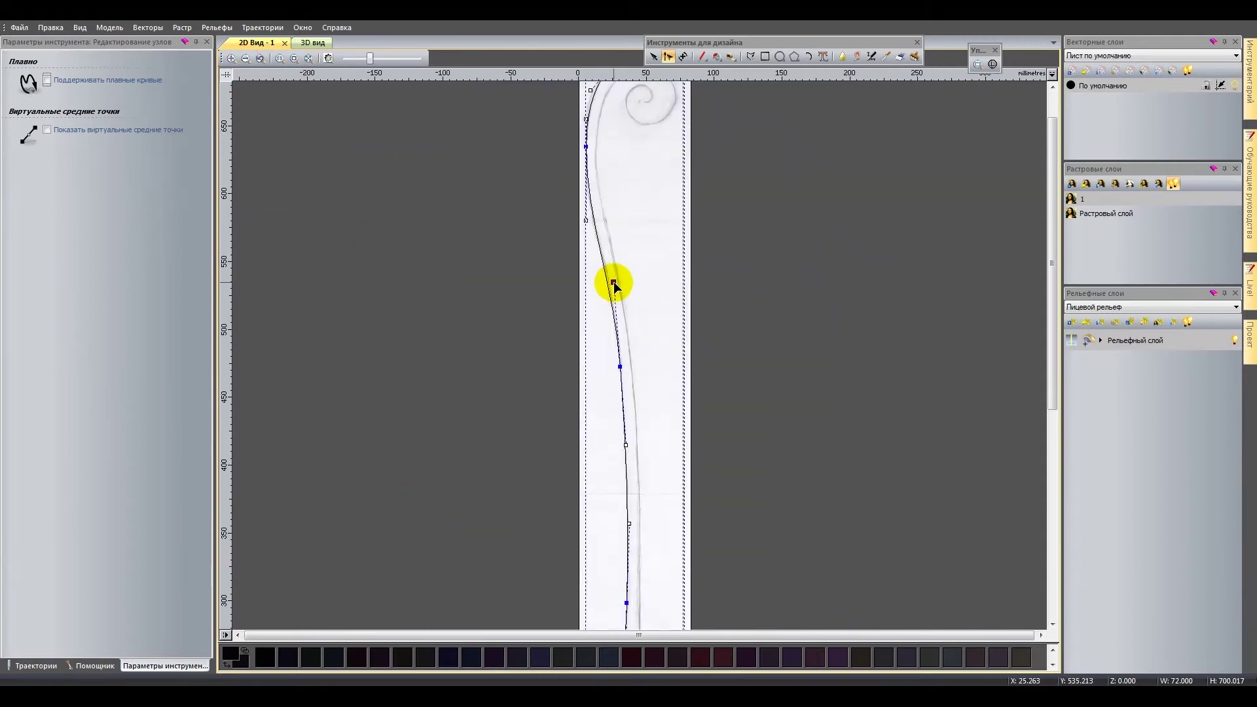
pyautogui.scroll(-10, 332, 146)
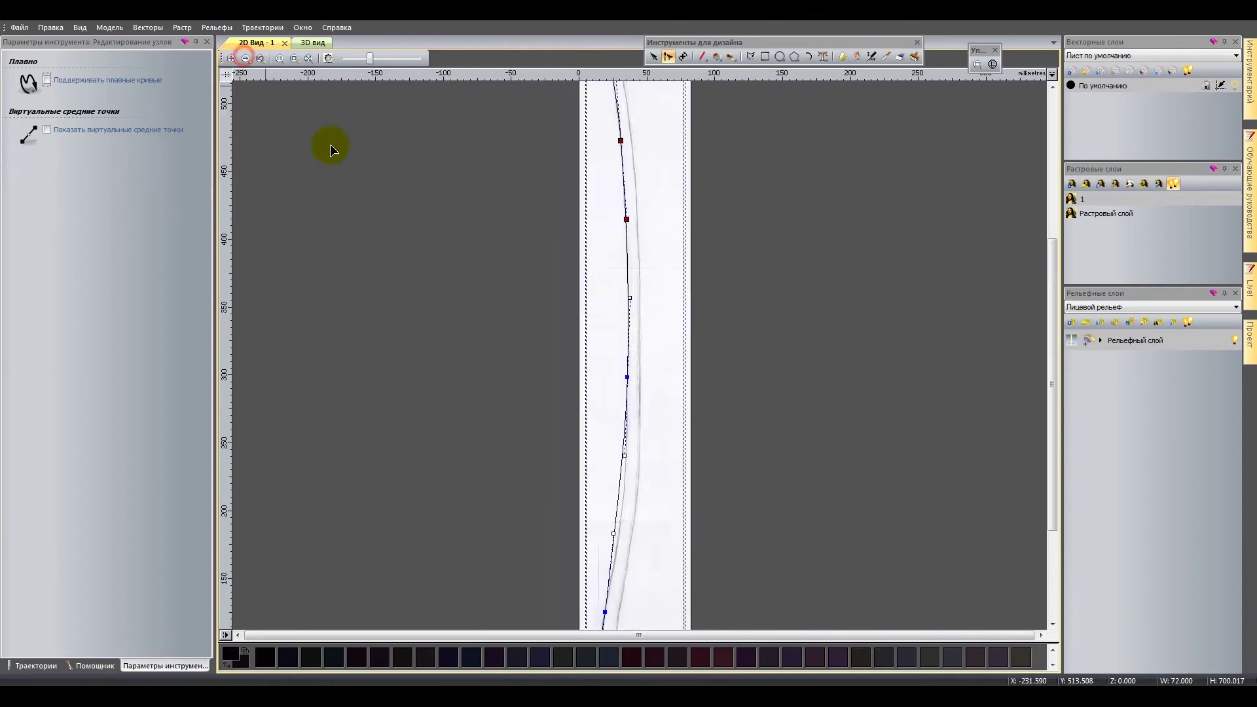
pyautogui.press('Delete')
pyautogui.scroll(5, 628, 345)
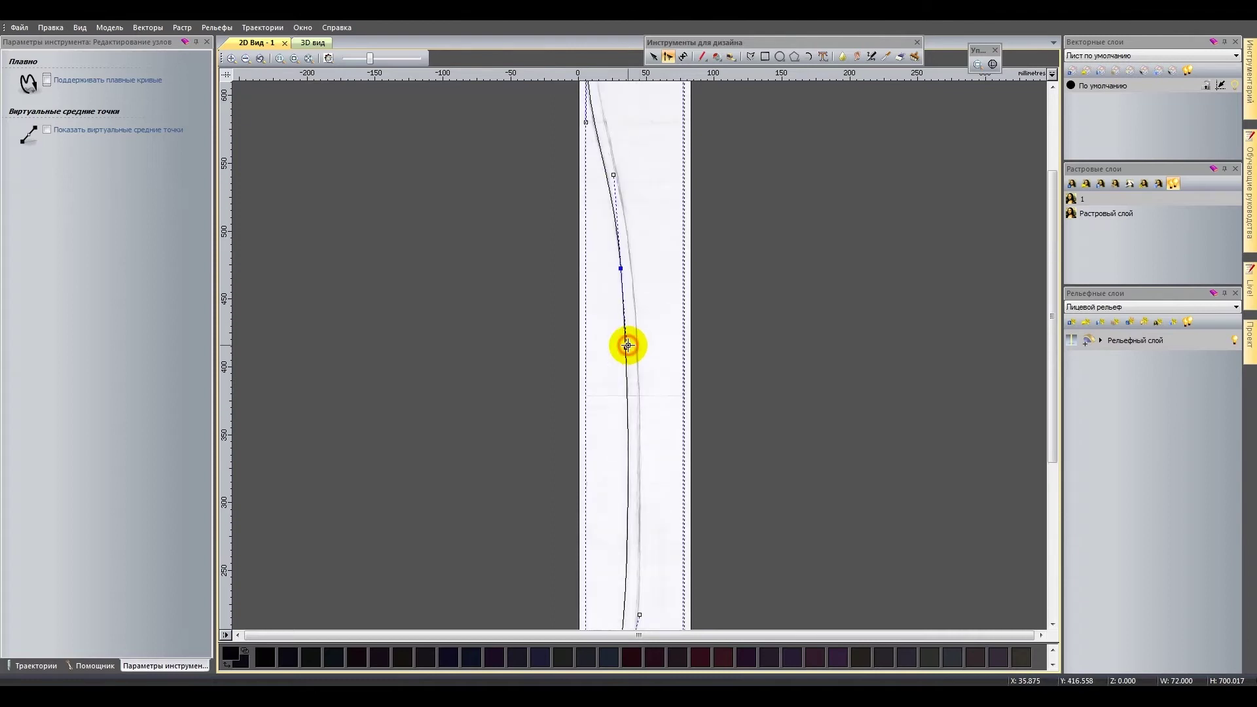
pyautogui.scroll(-6, 647, 313)
pyautogui.keyDown('ctrl'); pyautogui.scroll(2, 647, 314); pyautogui.keyUp('ctrl')
pyautogui.scroll(-1, 697, 333)
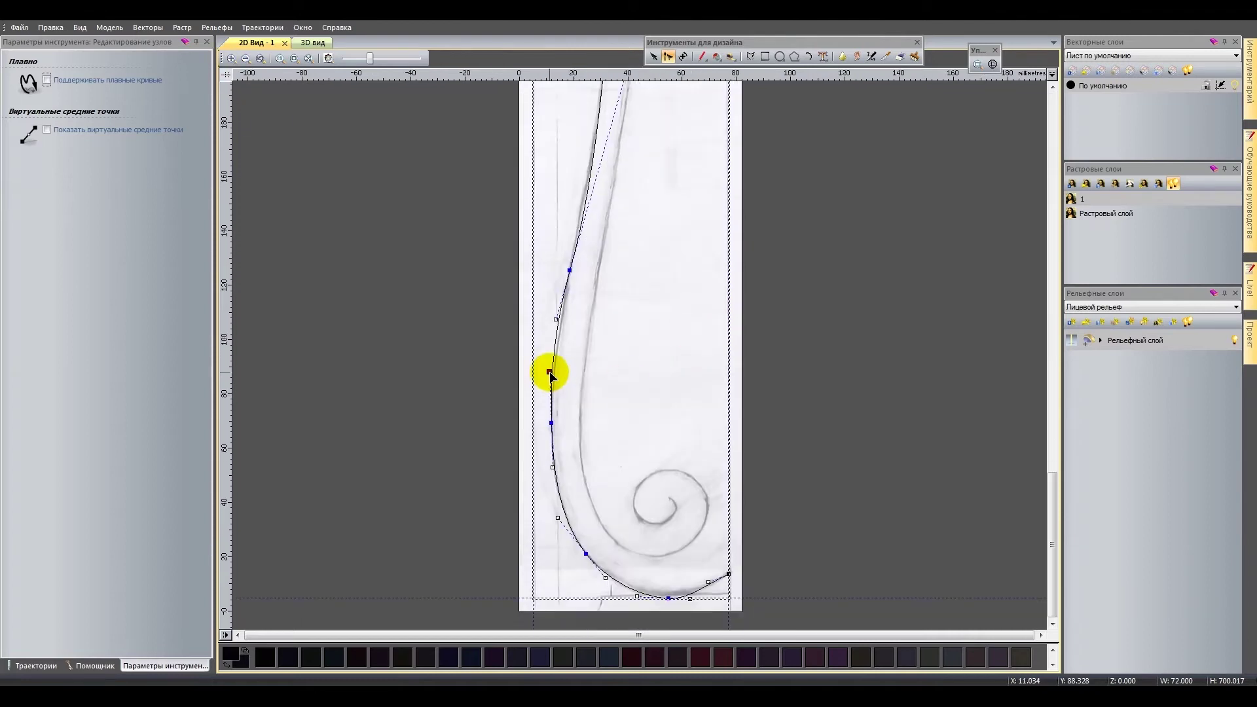
pyautogui.scroll(4, 617, 340)
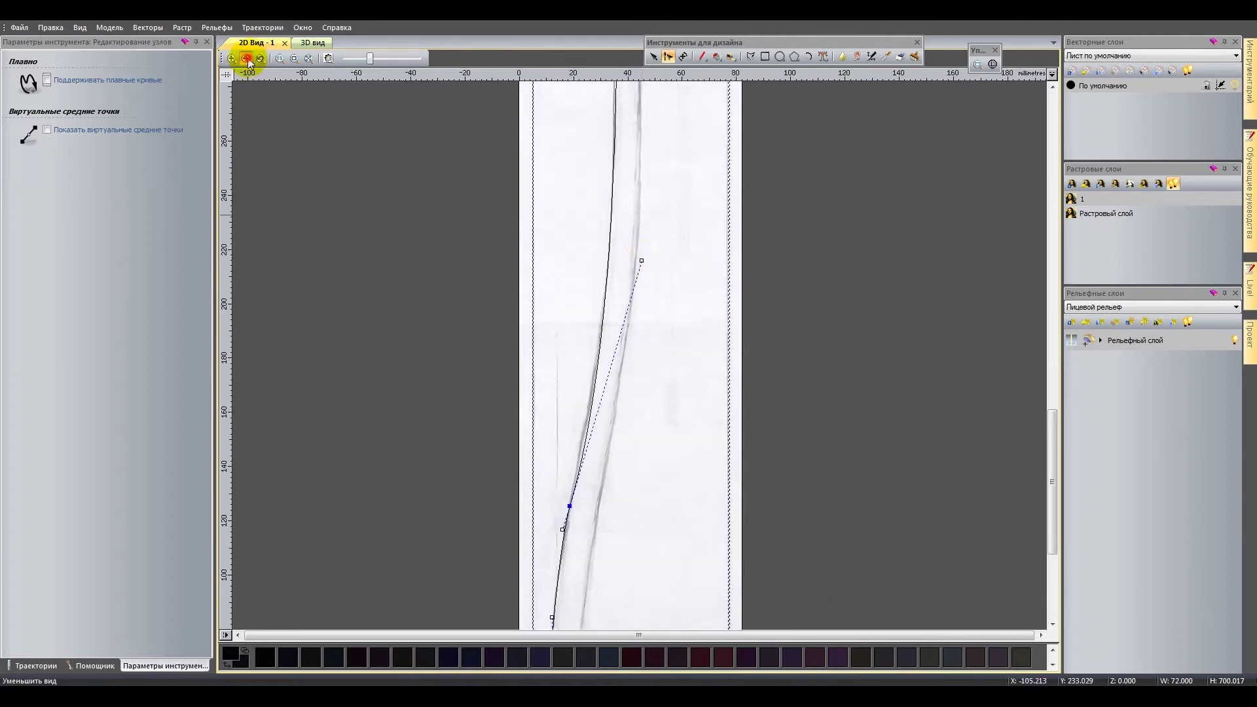
# Zoom out to the whole bottom curl and leave node editing to view the full leg.
pyautogui.click(246, 59)
pyautogui.keyDown('ctrl'); pyautogui.scroll(2, 759, 504); pyautogui.keyUp('ctrl')
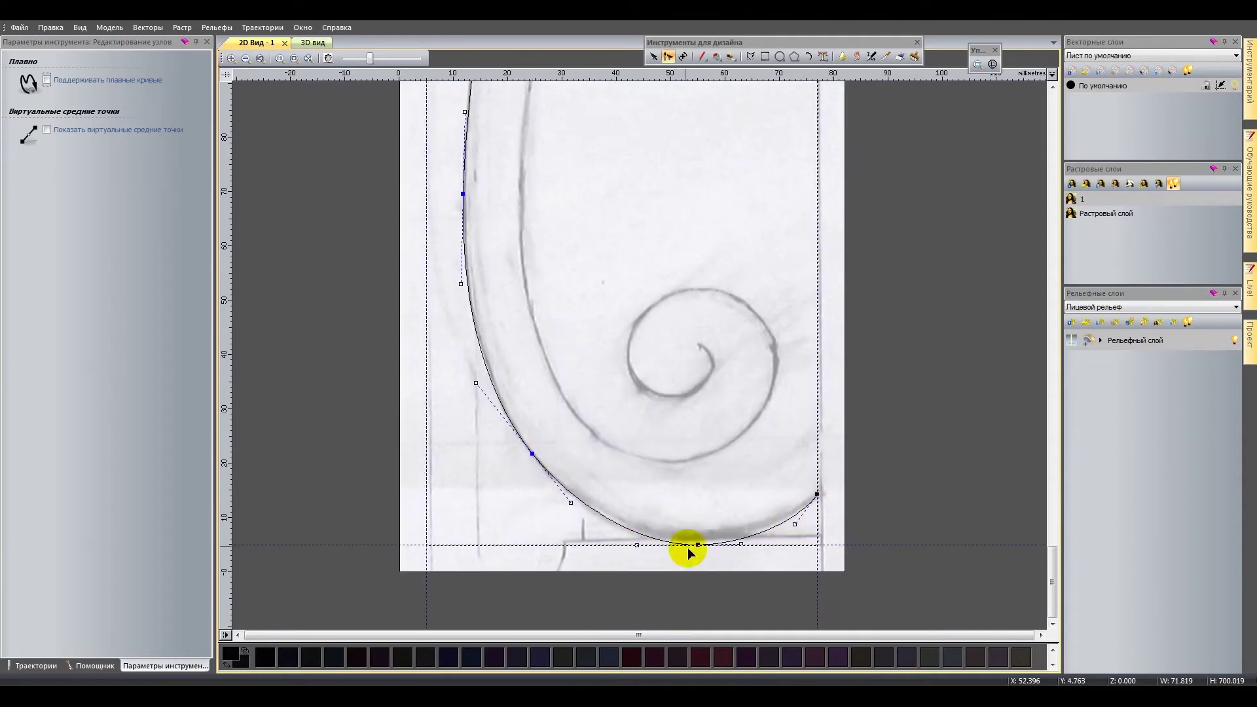
pyautogui.click(245, 58)
pyautogui.click(654, 57)
pyautogui.click(534, 269)
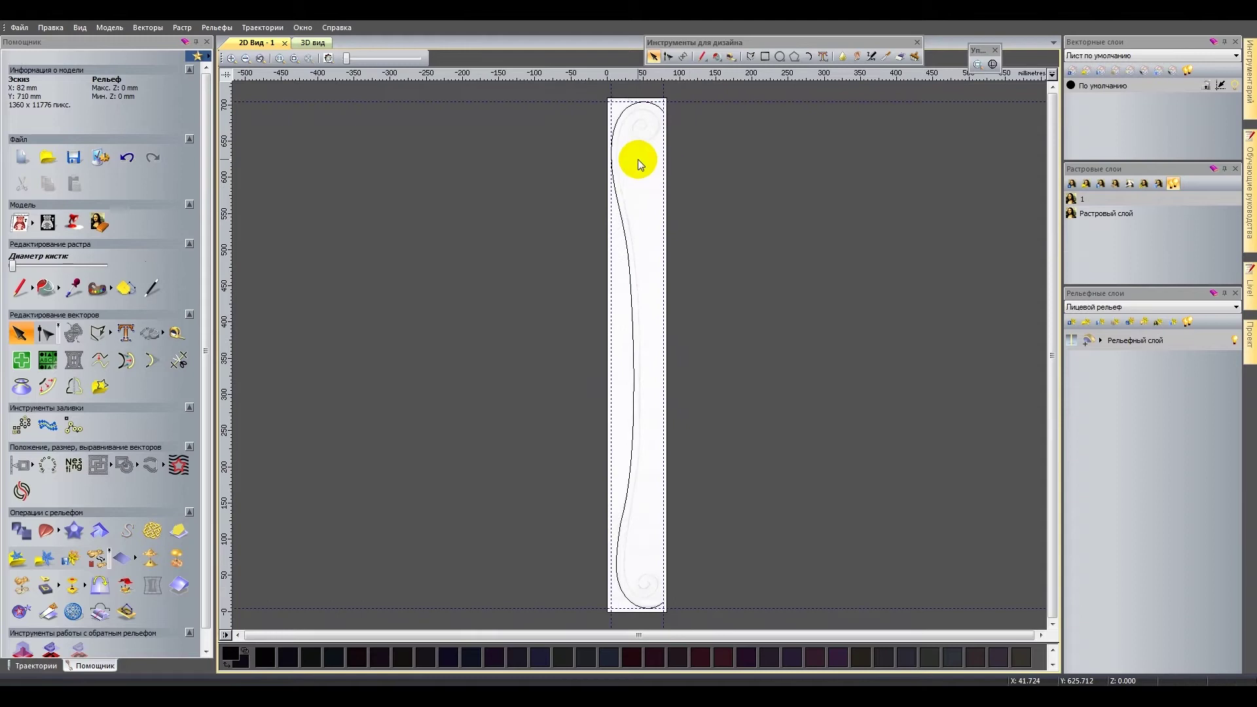
# Raise the selected leg outline 70 mm in the Shape Editor and add it to the relief.
pyautogui.click(623, 122)
pyautogui.click(147, 28)
pyautogui.click(355, 160)
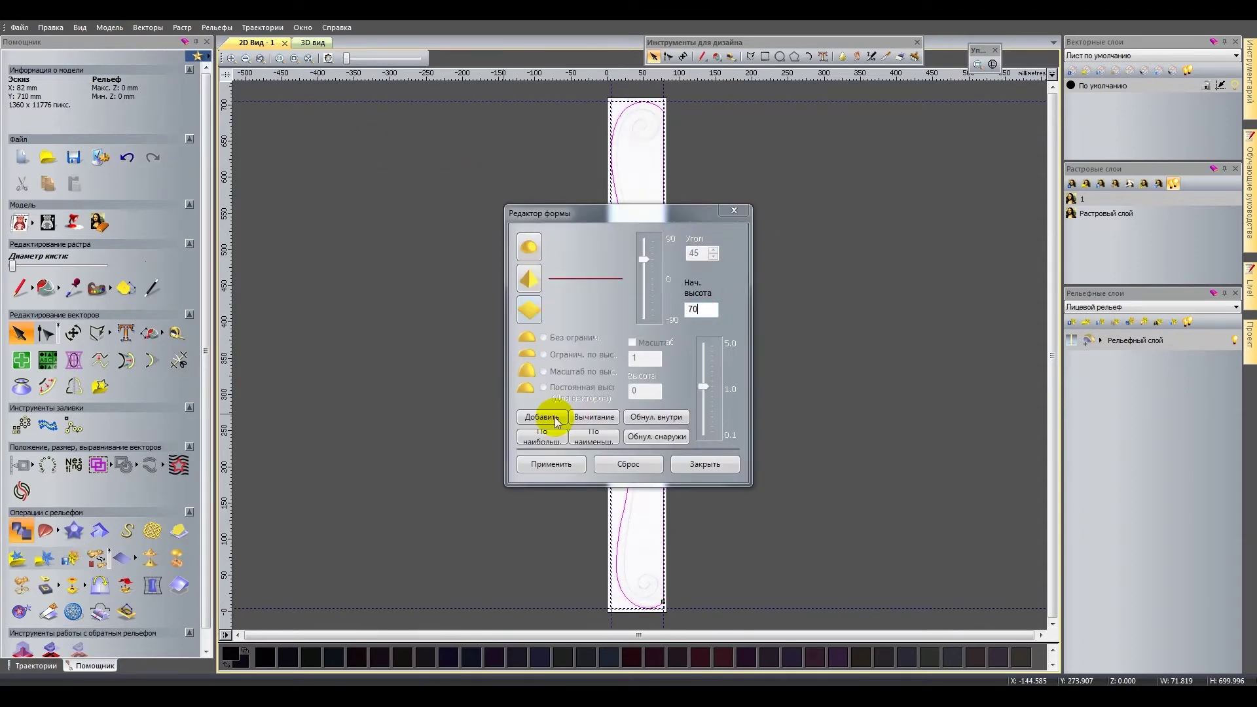
pyautogui.click(544, 417)
# Rename the new relief layer Osnova, hide it and return to the 2D view.
pyautogui.click(1121, 519)
pyautogui.doubleClick(1139, 361)
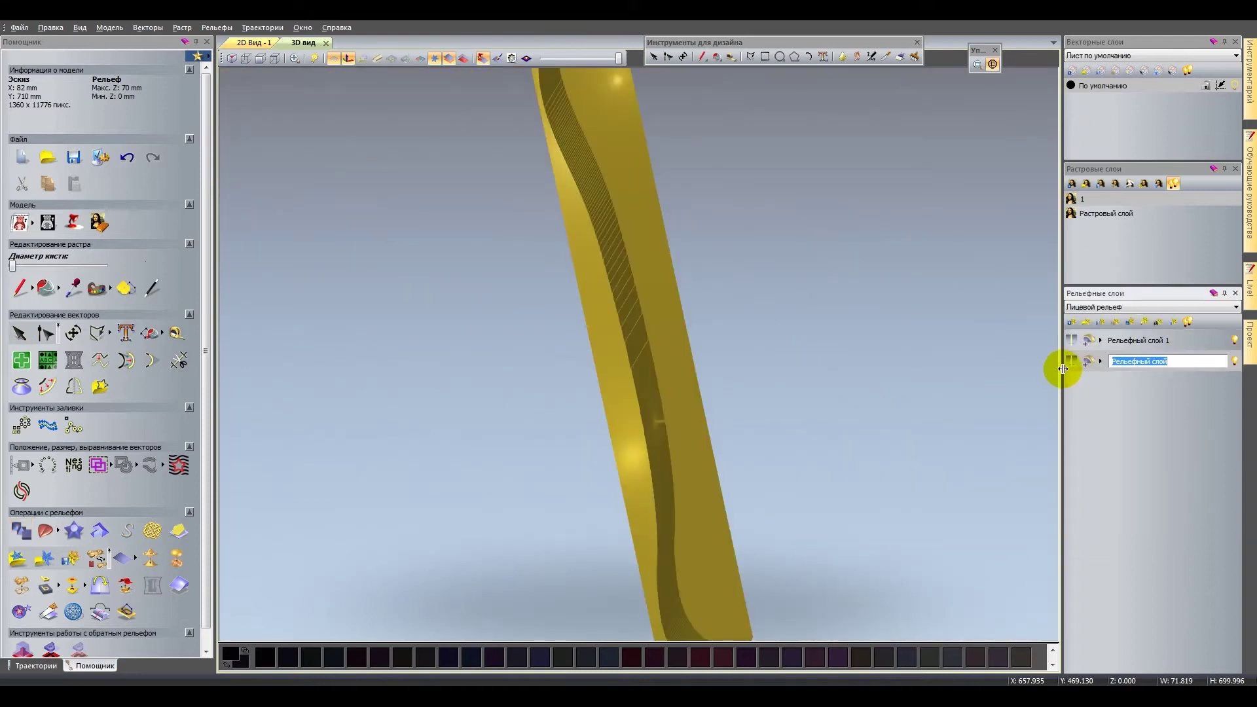
pyautogui.write('Osnova')
pyautogui.press('Return')
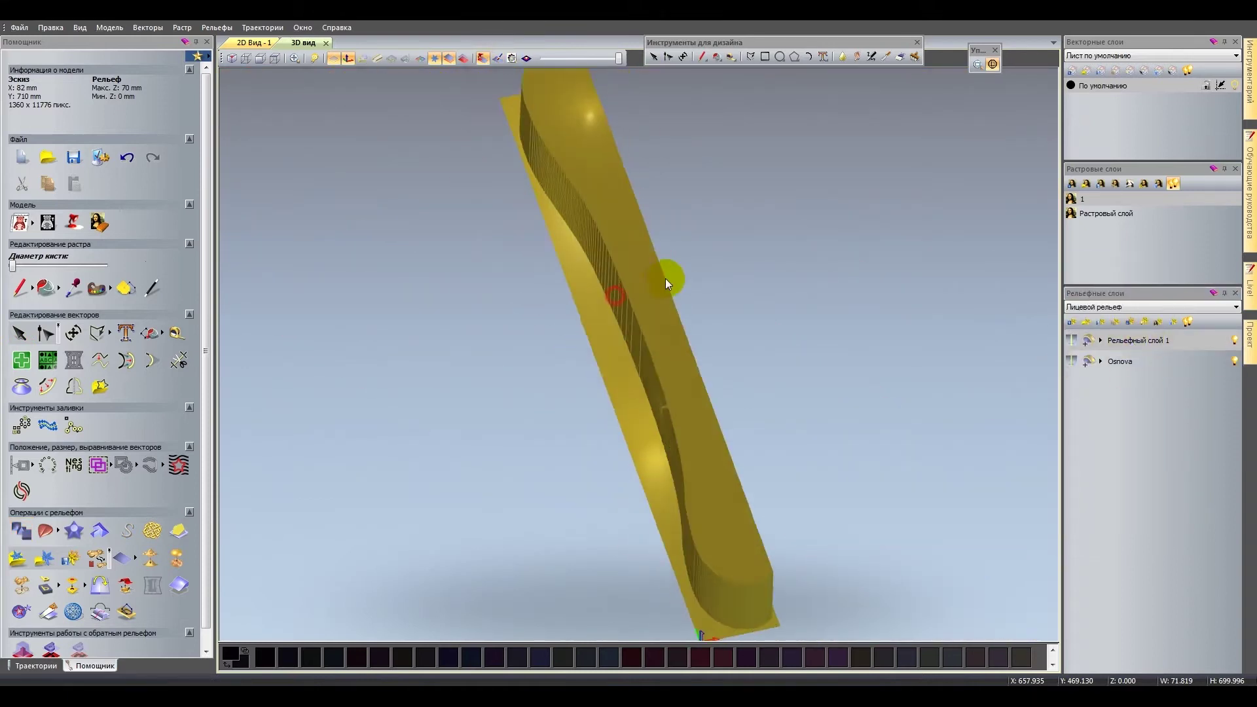
pyautogui.click(1235, 361)
pyautogui.press('F2')
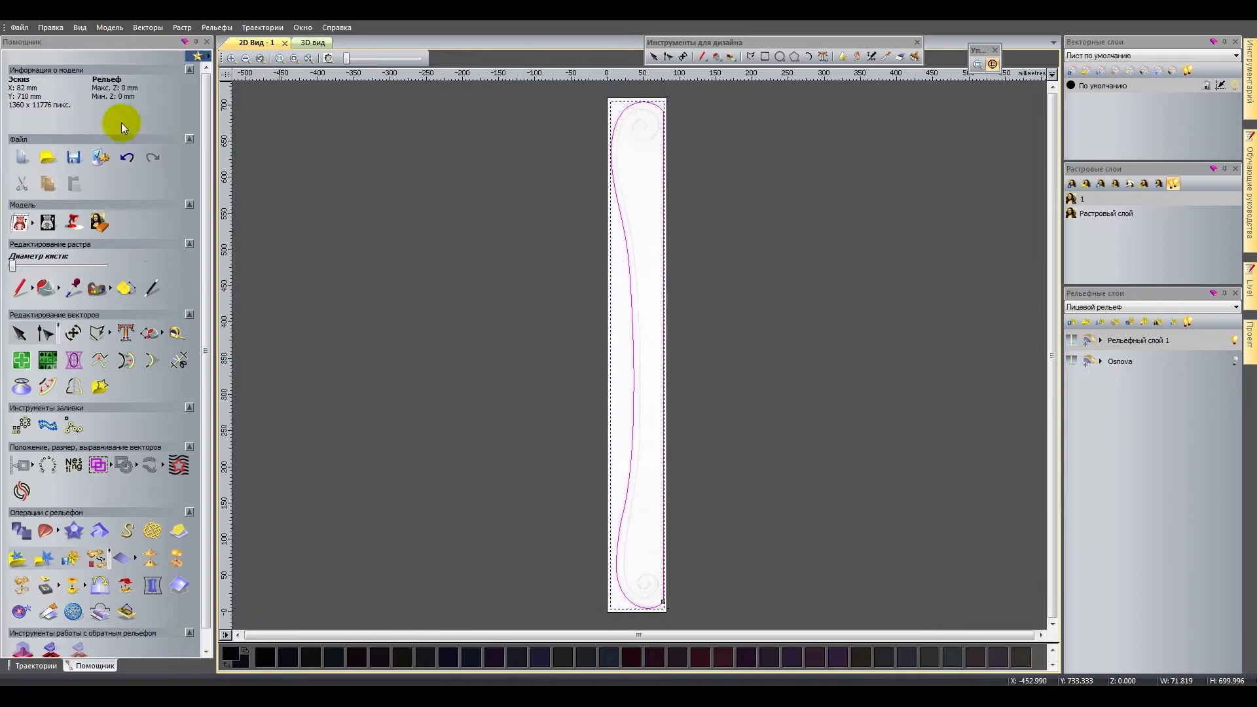
# Return to object selection, zoom to the top scroll and draw a spiral polyline along it.
pyautogui.click(668, 56)
pyautogui.rightClick(681, 594)
pyautogui.click(764, 304)
pyautogui.click(654, 57)
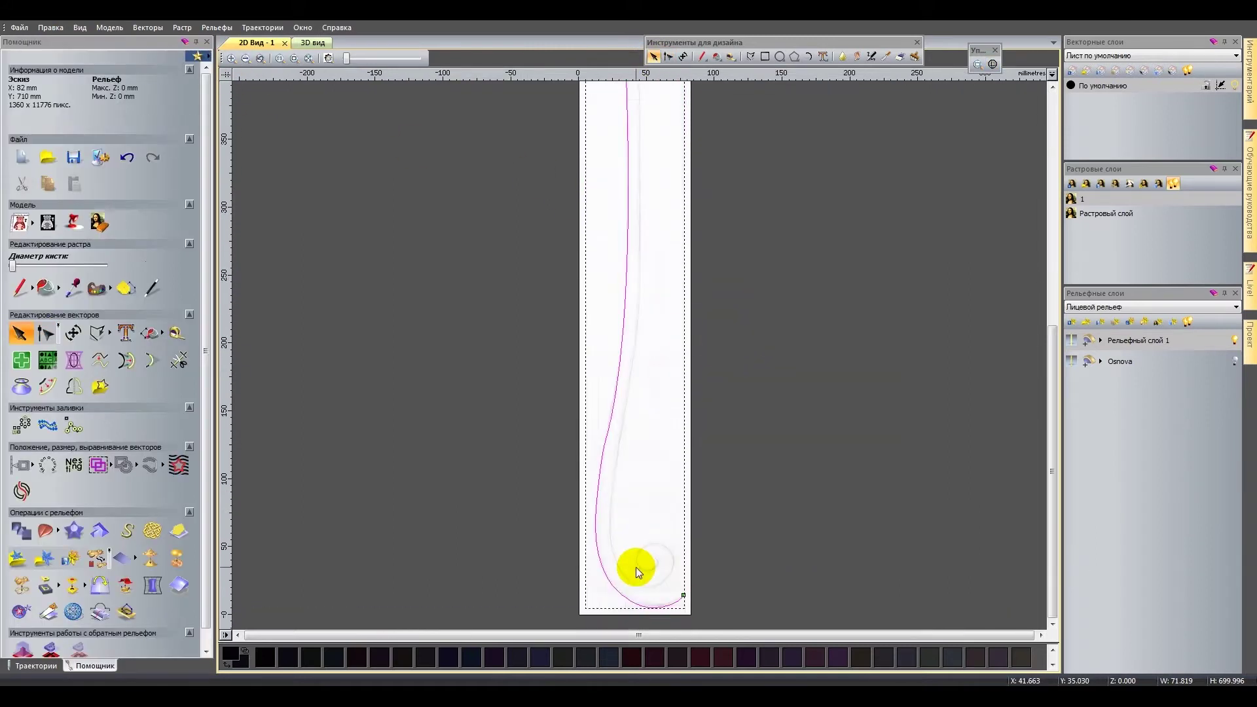
pyautogui.scroll(5, 629, 470)
pyautogui.moveTo(348, 58); pyautogui.dragTo(371, 58)
pyautogui.click(750, 56)
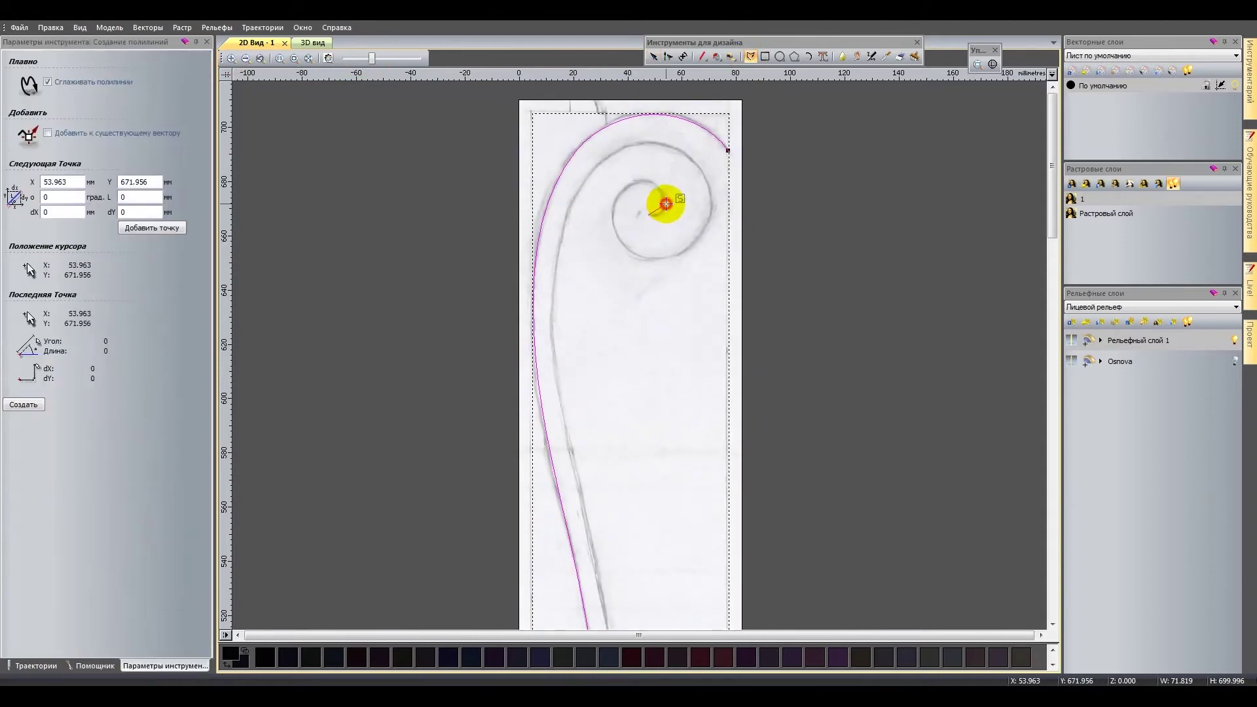
pyautogui.scroll(-10, 590, 393)
pyautogui.click(579, 427)
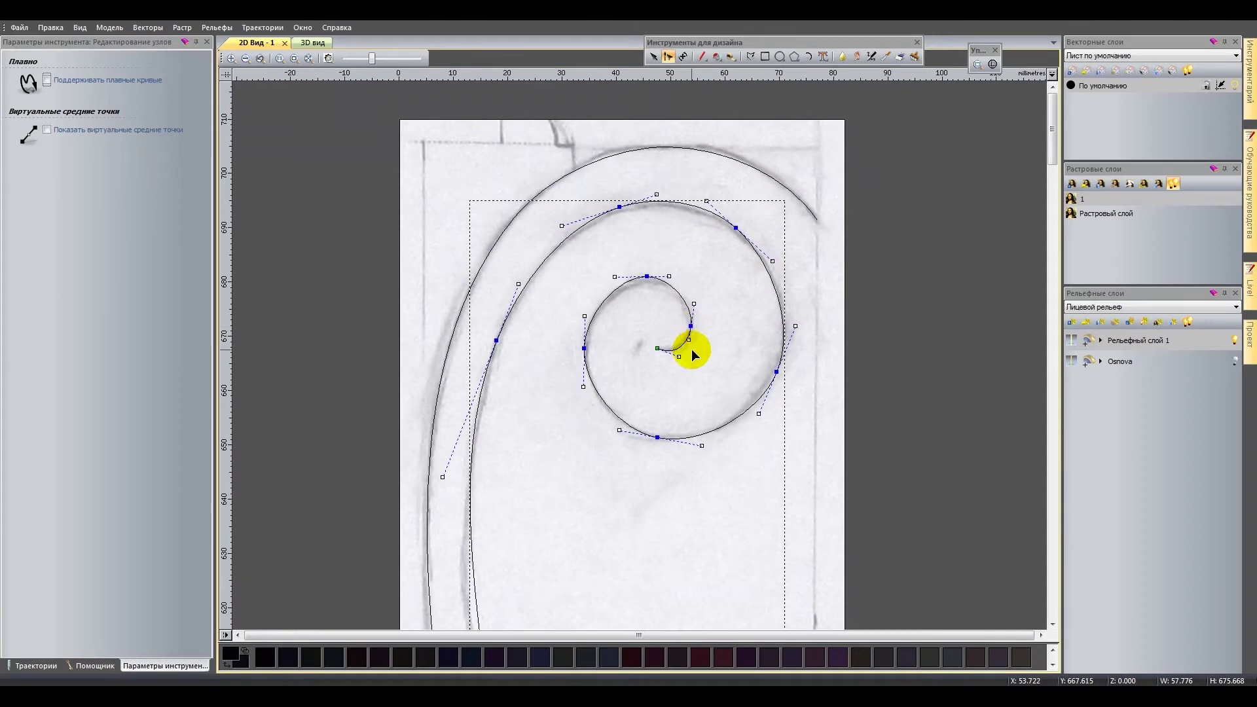
# Adjust the spiral's handles to match the sketched scroll's right side.
pyautogui.moveTo(796, 326); pyautogui.dragTo(792, 328)
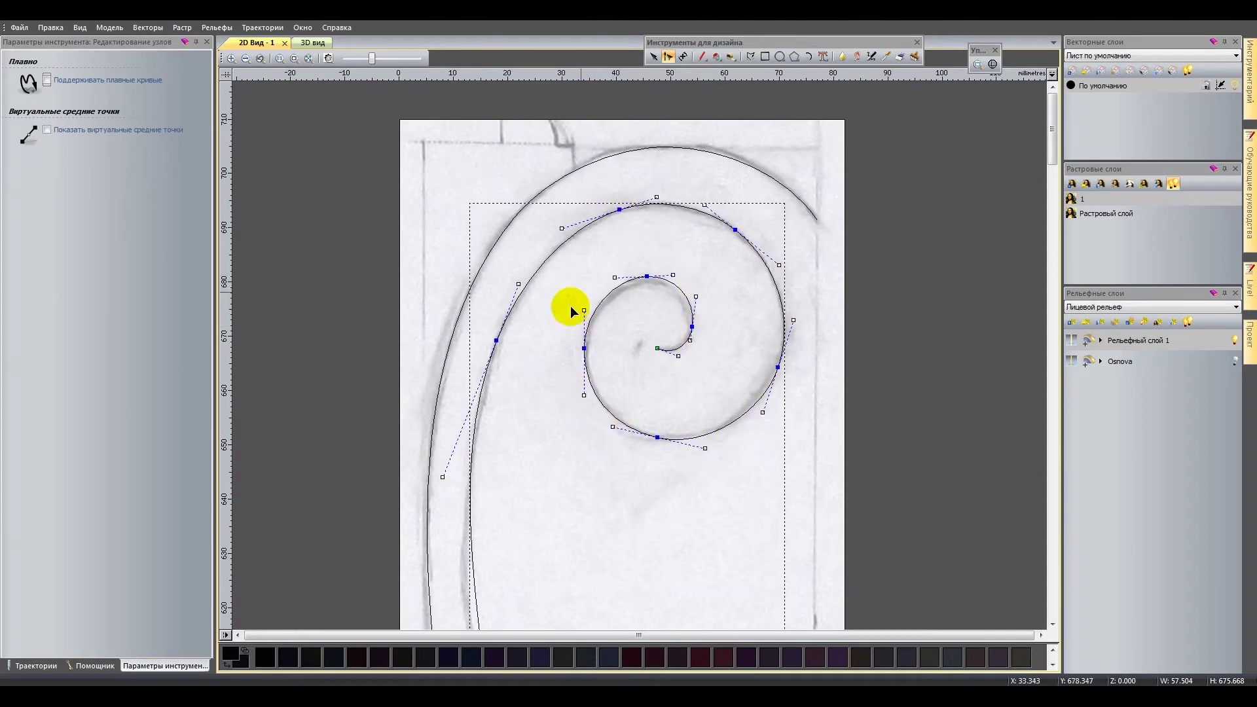
pyautogui.scroll(-3, 571, 305)
pyautogui.scroll(1, 483, 396)
pyautogui.scroll(-7, 494, 275)
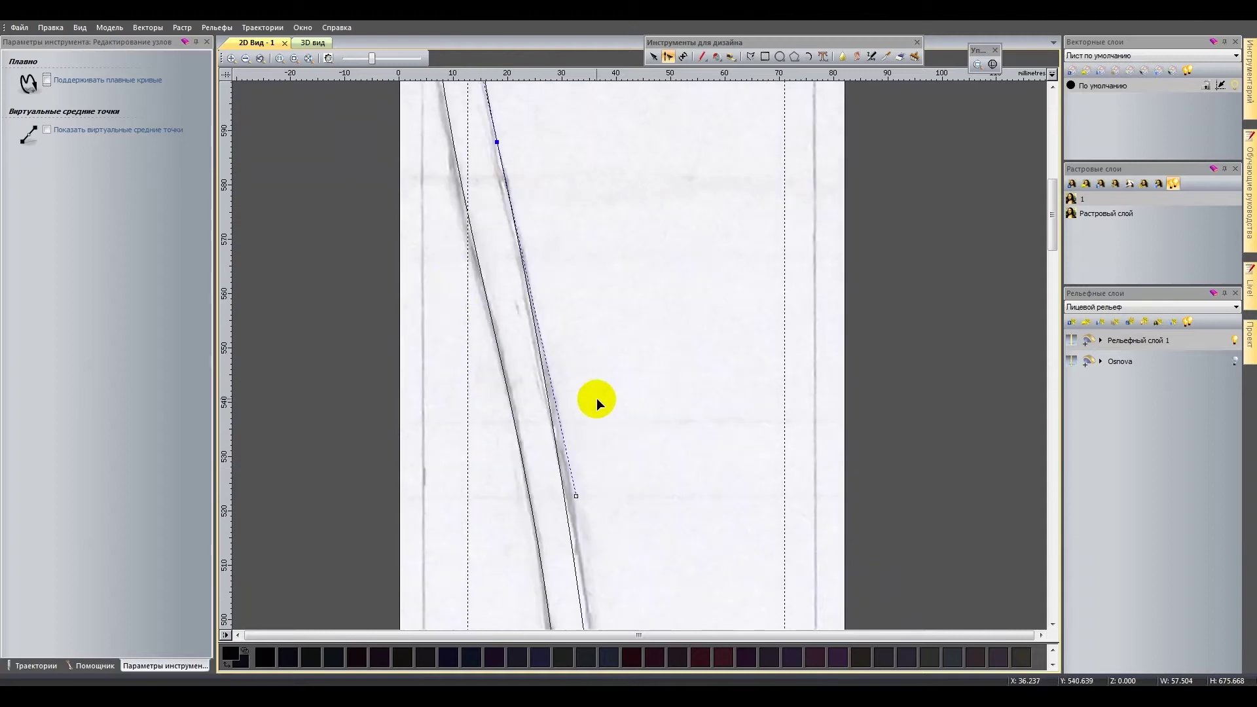
pyautogui.scroll(-2, 596, 398)
pyautogui.scroll(4, 609, 458)
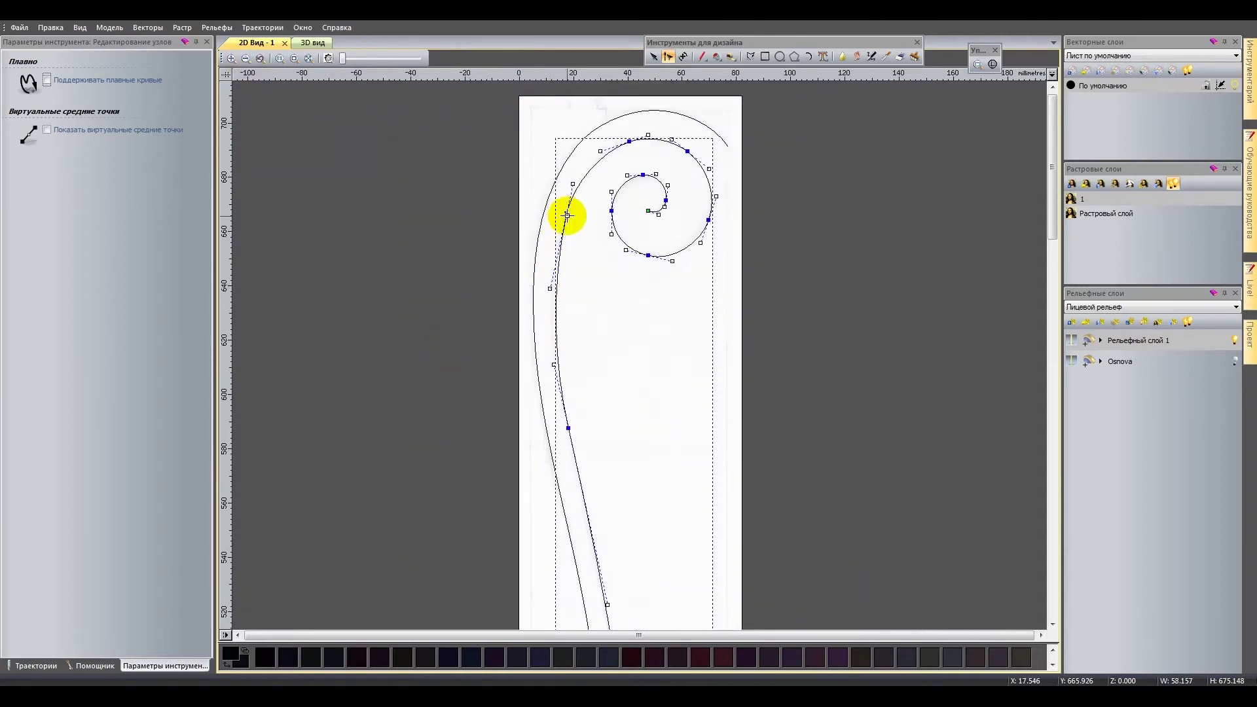
pyautogui.scroll(-4, 585, 358)
pyautogui.moveTo(343, 58); pyautogui.dragTo(365, 58)
pyautogui.scroll(-4, 655, 405)
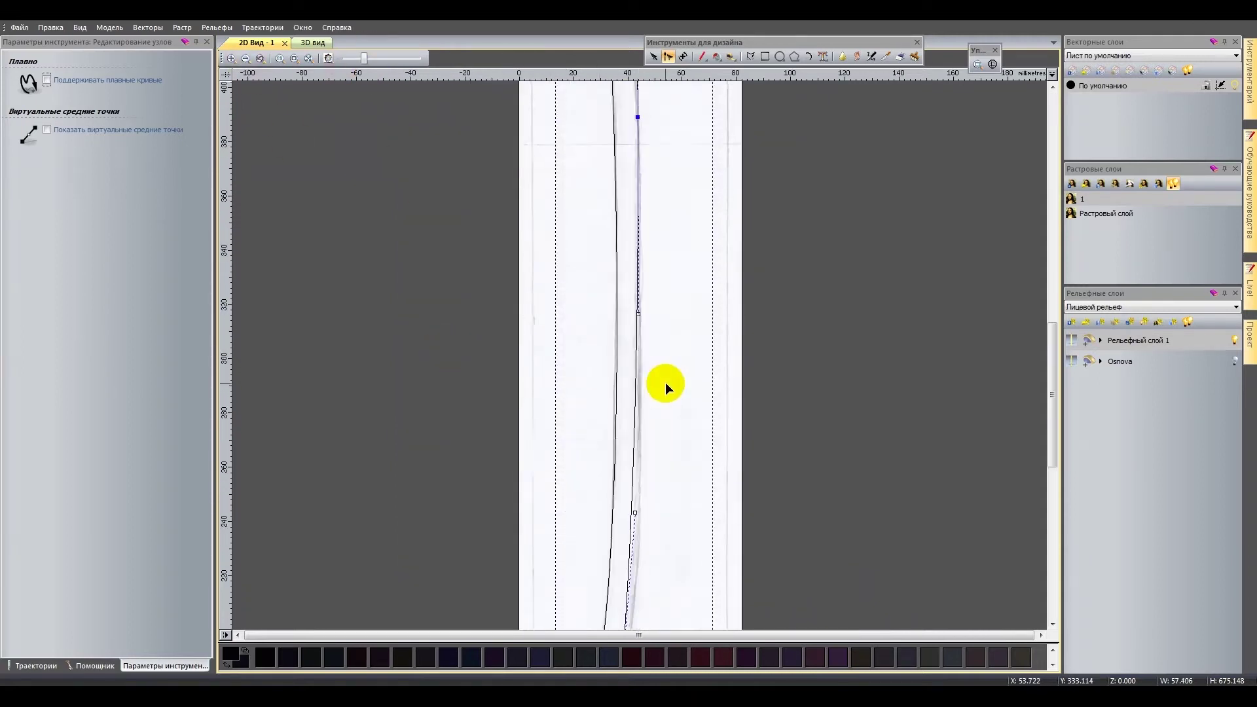
pyautogui.scroll(-2, 642, 393)
pyautogui.scroll(-2, 648, 275)
pyautogui.scroll(-2, 661, 327)
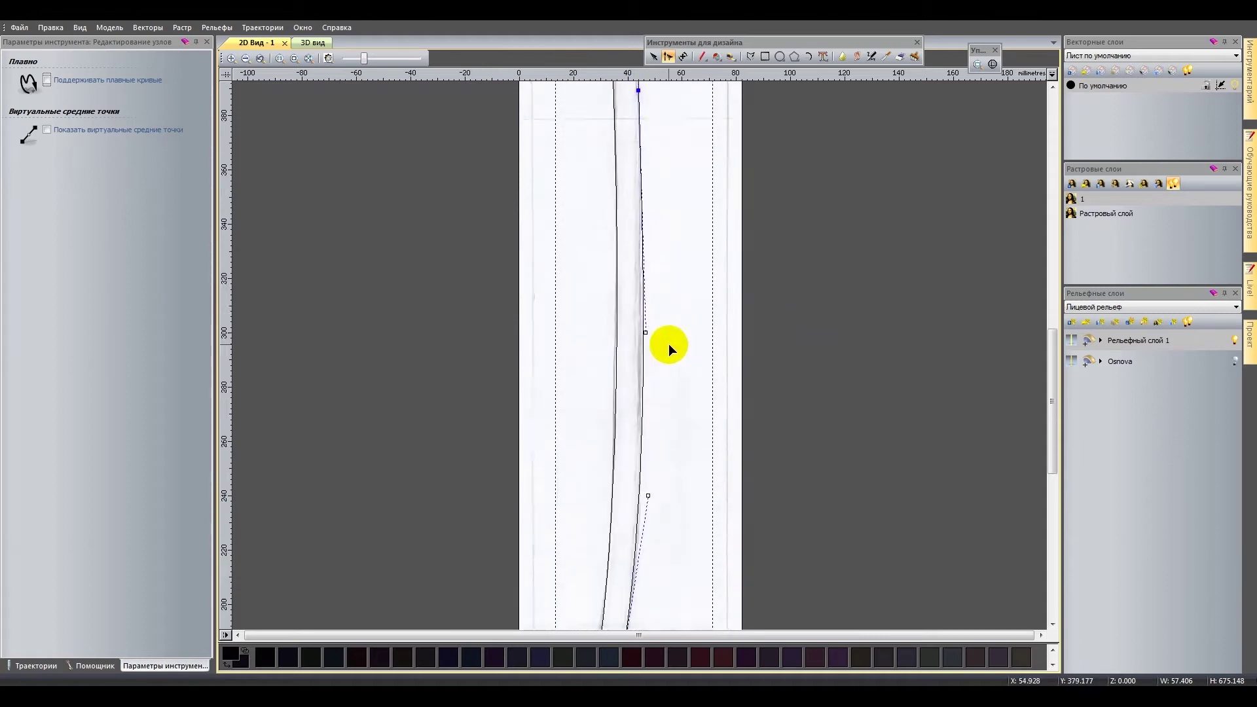
pyautogui.scroll(-3, 622, 360)
pyautogui.scroll(2, 612, 267)
pyautogui.scroll(-1, 665, 472)
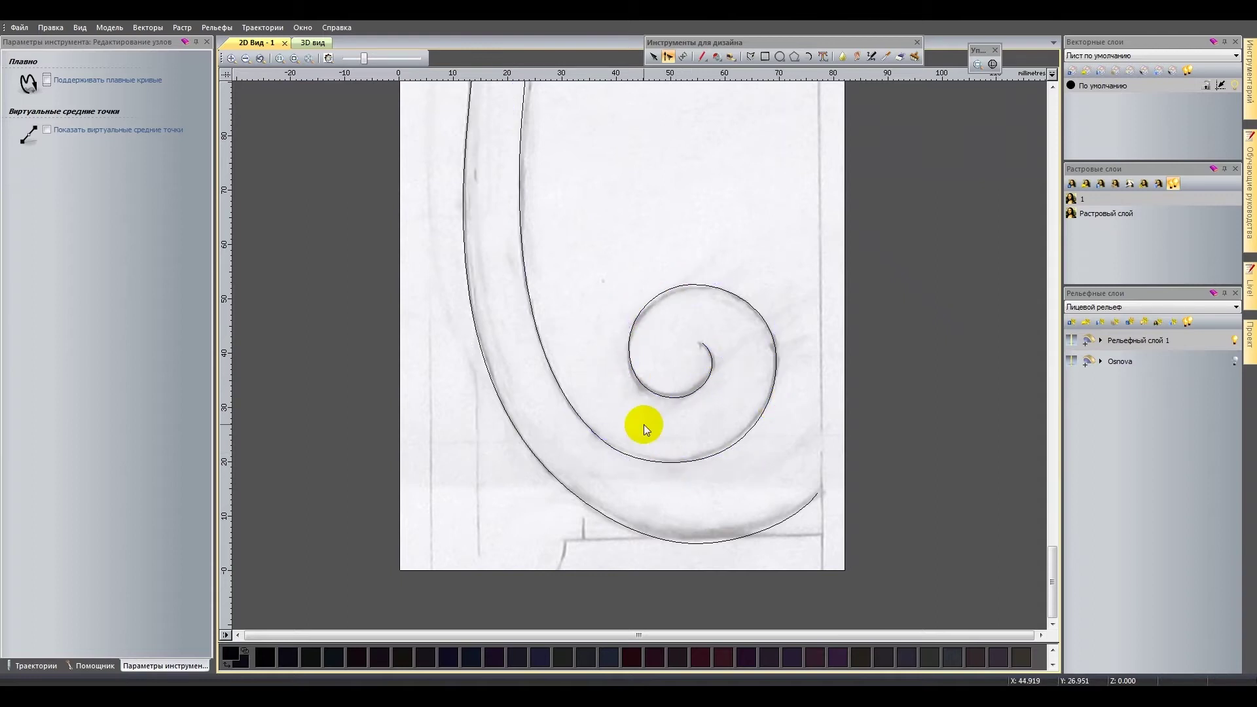
pyautogui.click(260, 58)
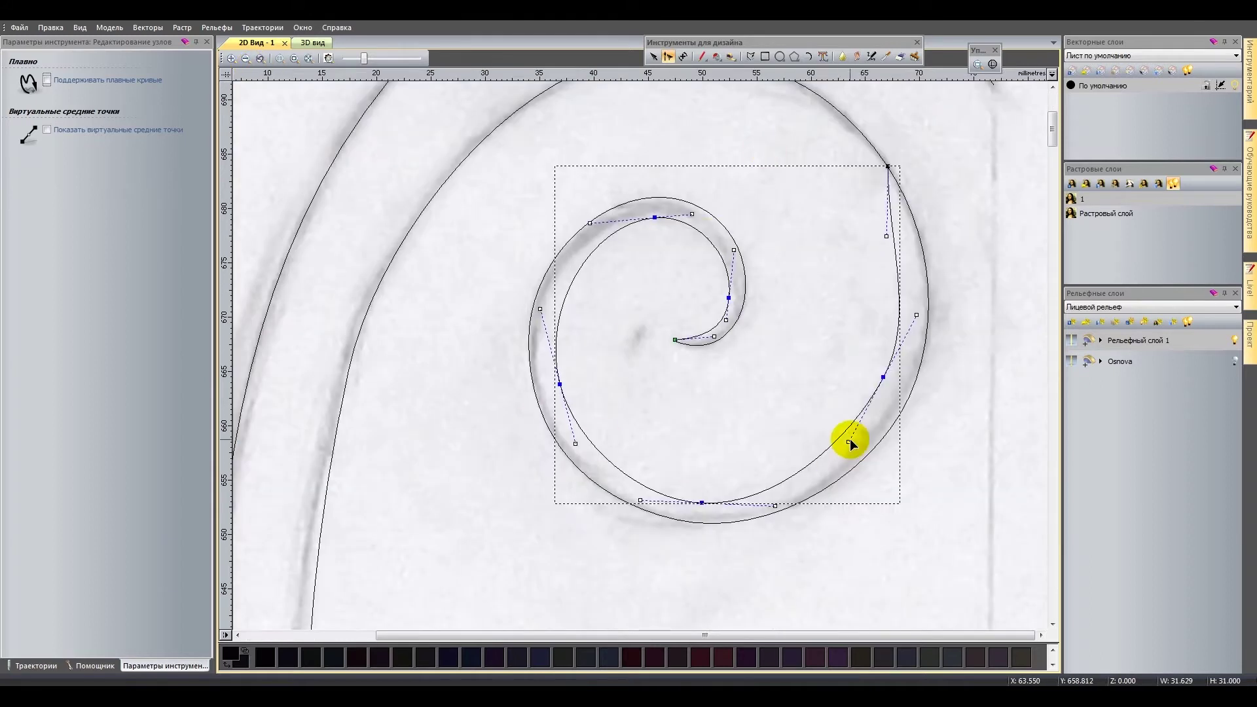
# Bulge the spiral's outer right segment outward and trim the overlapping curve ends.
pyautogui.click(896, 383)
pyautogui.moveTo(900, 276); pyautogui.dragTo(917, 279)
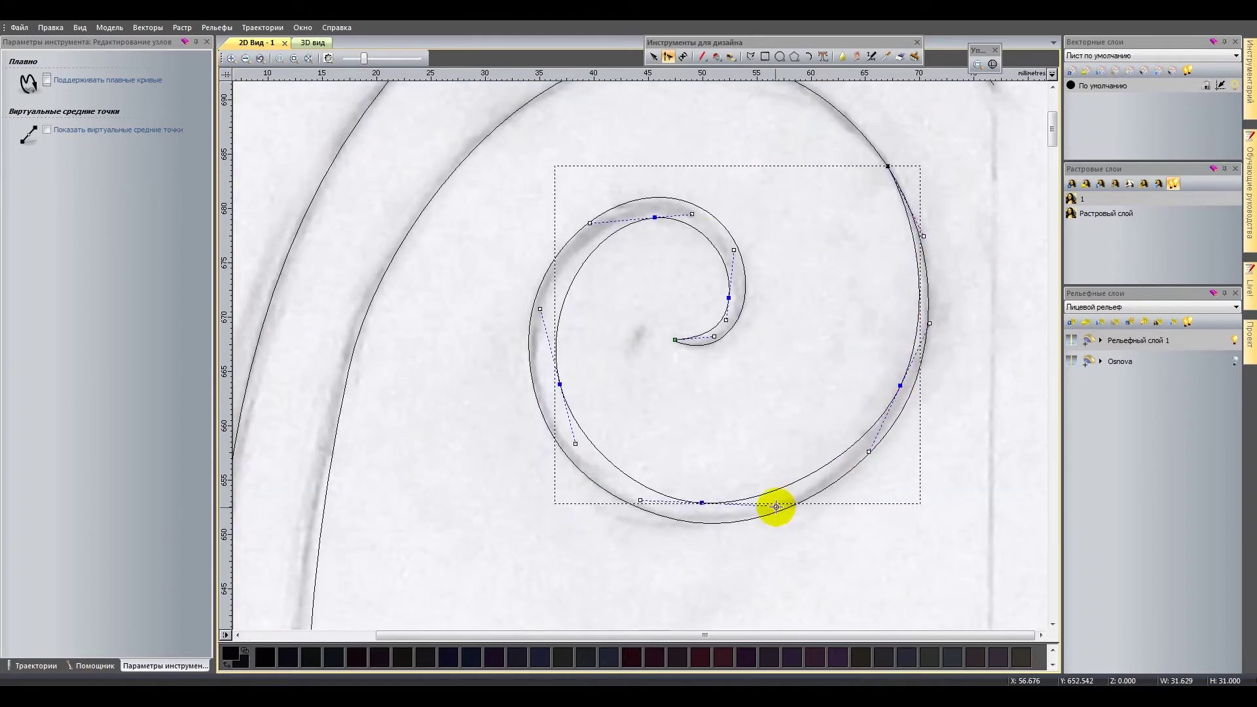
pyautogui.click(892, 168)
pyautogui.doubleClick(878, 149)
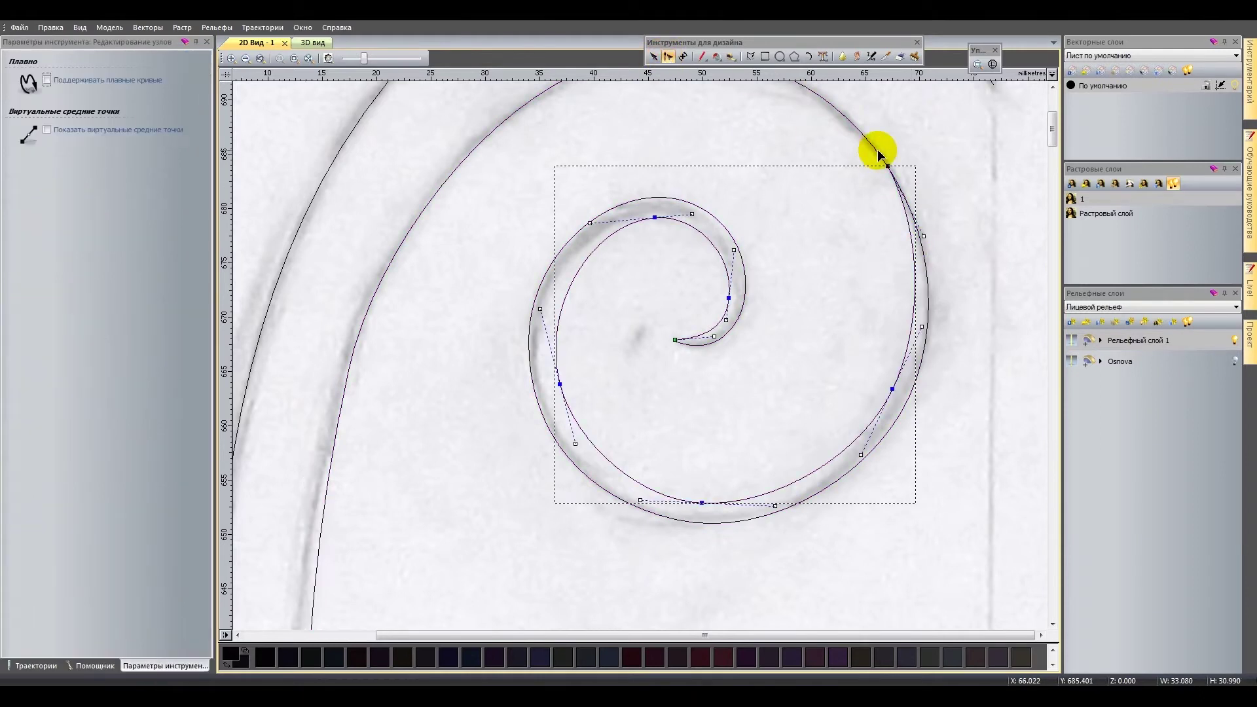
pyautogui.press('n')
pyautogui.click(175, 356)
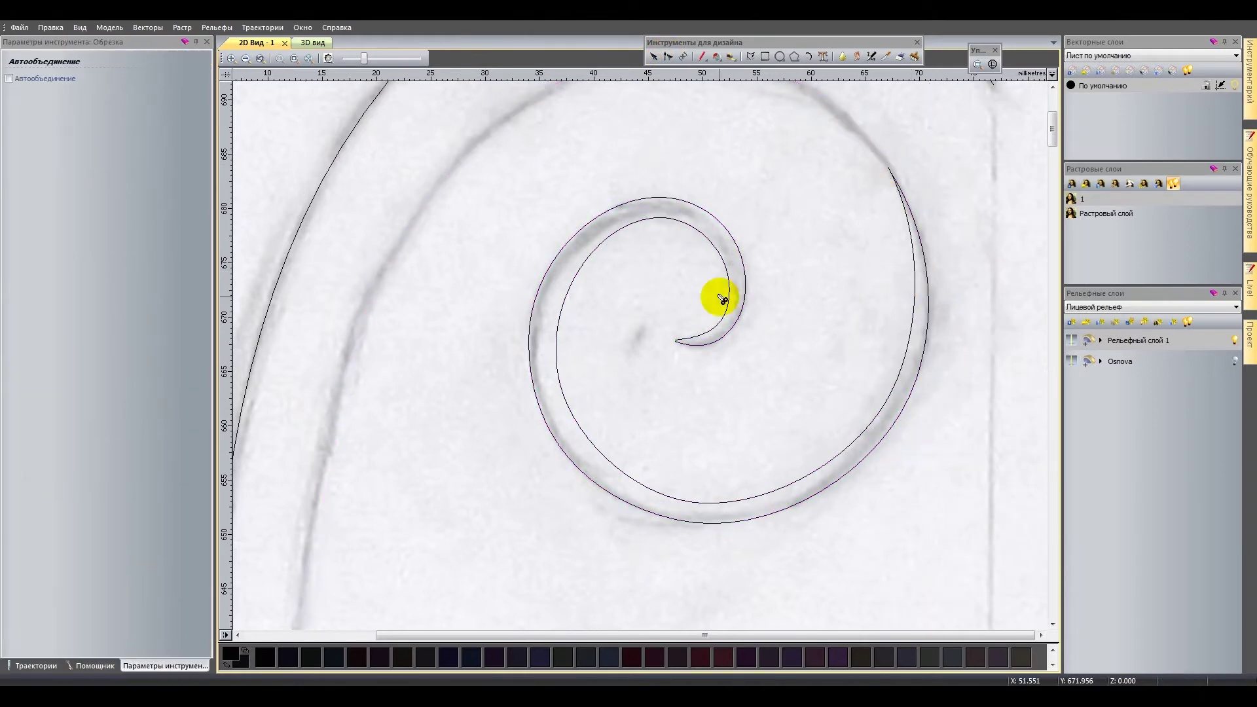
pyautogui.press('Escape')
# Create a vector layer named Rev and move the outer scroll curve onto it.
pyautogui.press('n')
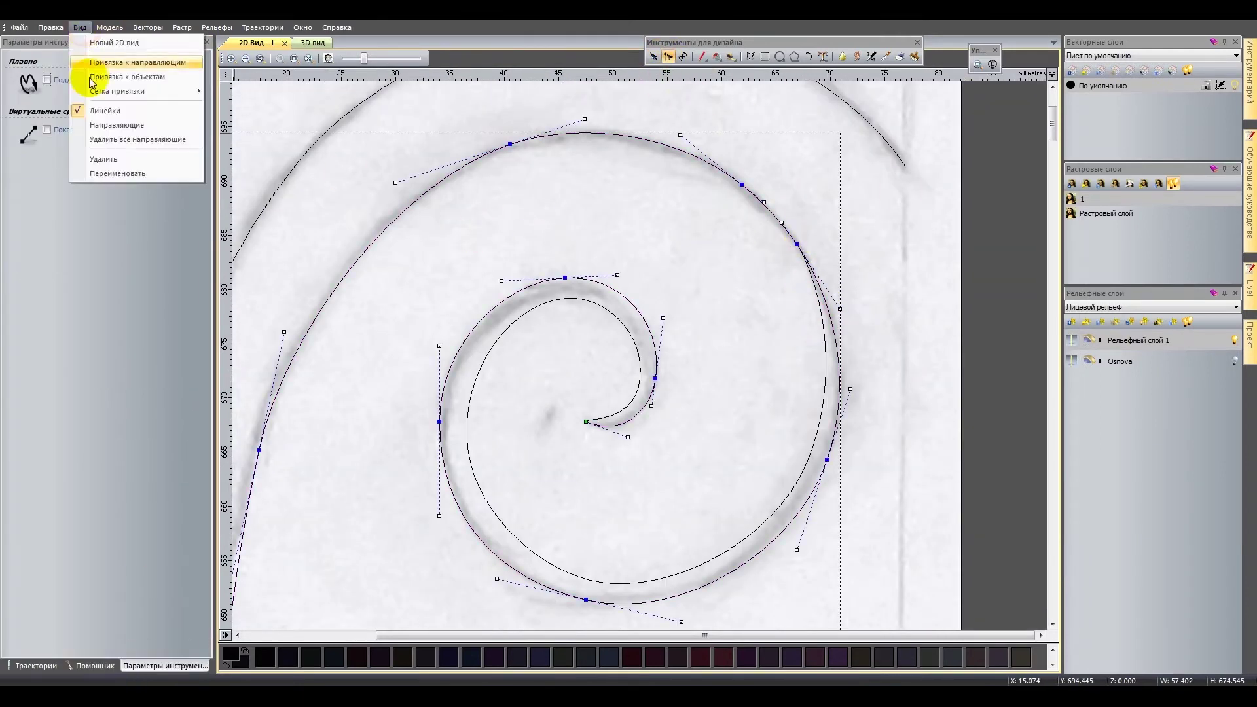
pyautogui.click(856, 191)
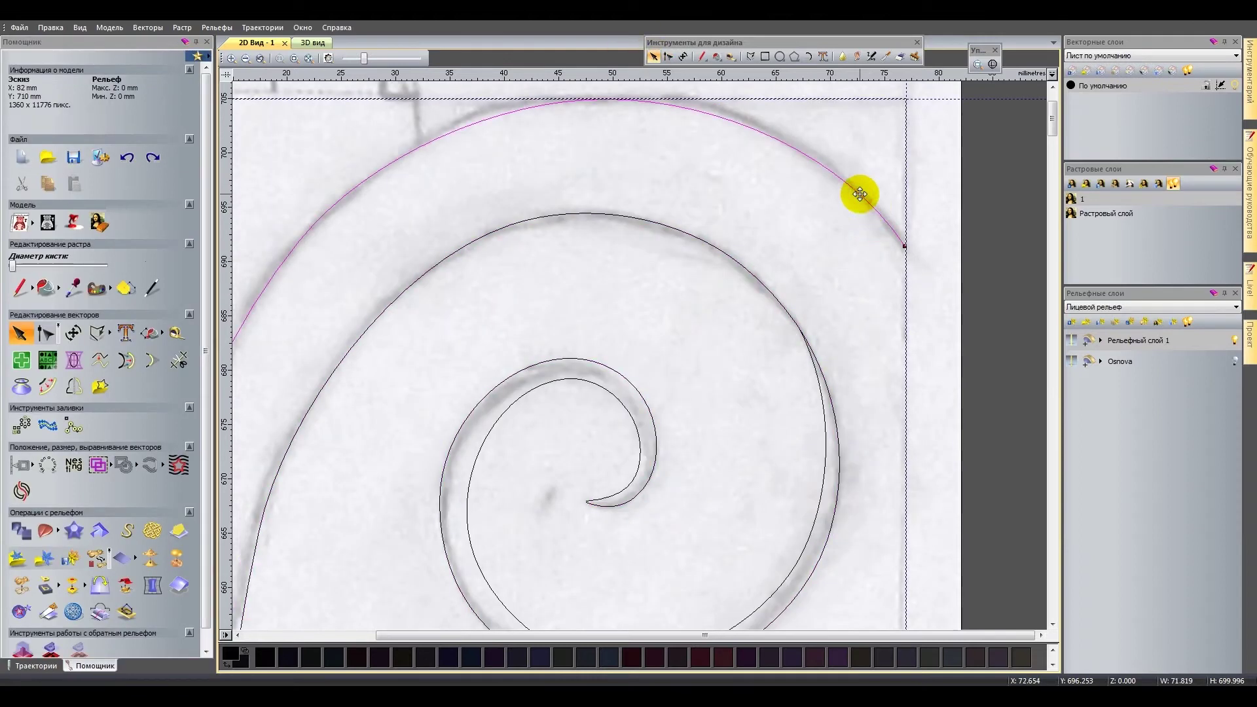
pyautogui.click(1074, 71)
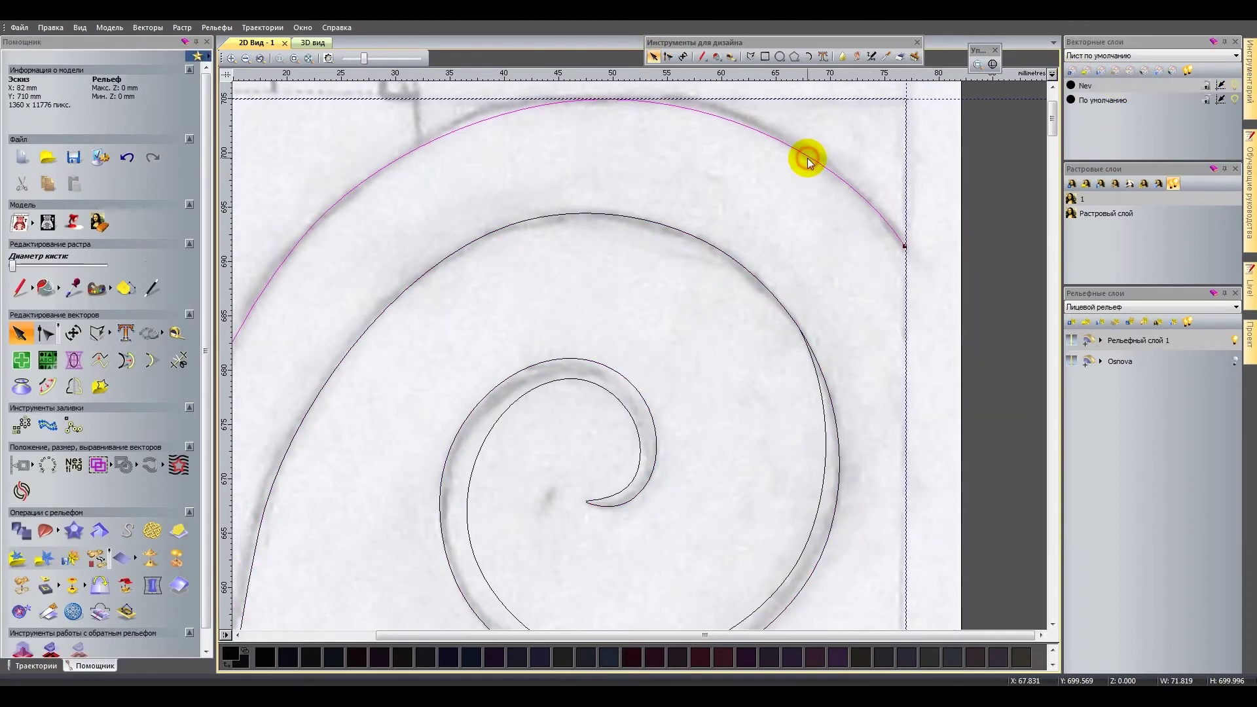
pyautogui.rightClick(765, 155)
pyautogui.click(1002, 501)
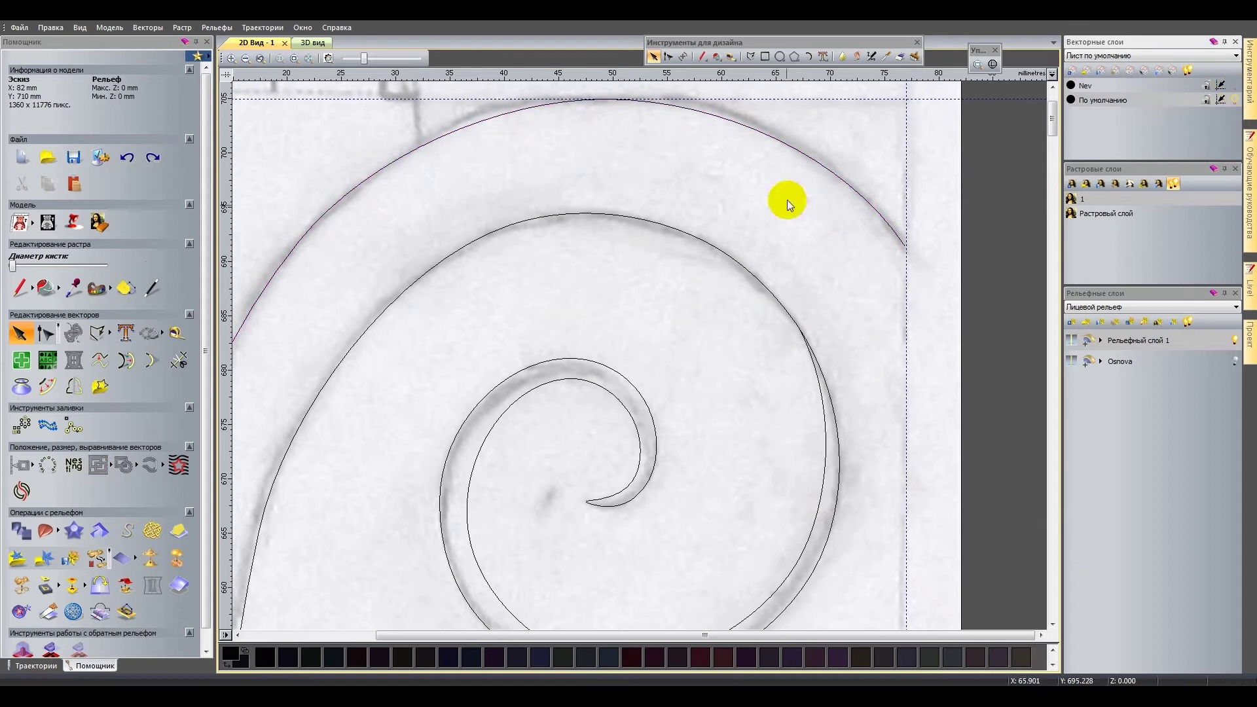
# Reshape and smooth the inner spiral's end nodes so its tail reaches the leg edge.
pyautogui.scroll(-2, 812, 282)
pyautogui.click(839, 365)
pyautogui.doubleClick(840, 367)
pyautogui.moveTo(749, 188)
pyautogui.mouseDown()
pyautogui.moveTo(907, 169)
pyautogui.moveTo(902, 332)
pyautogui.mouseUp()
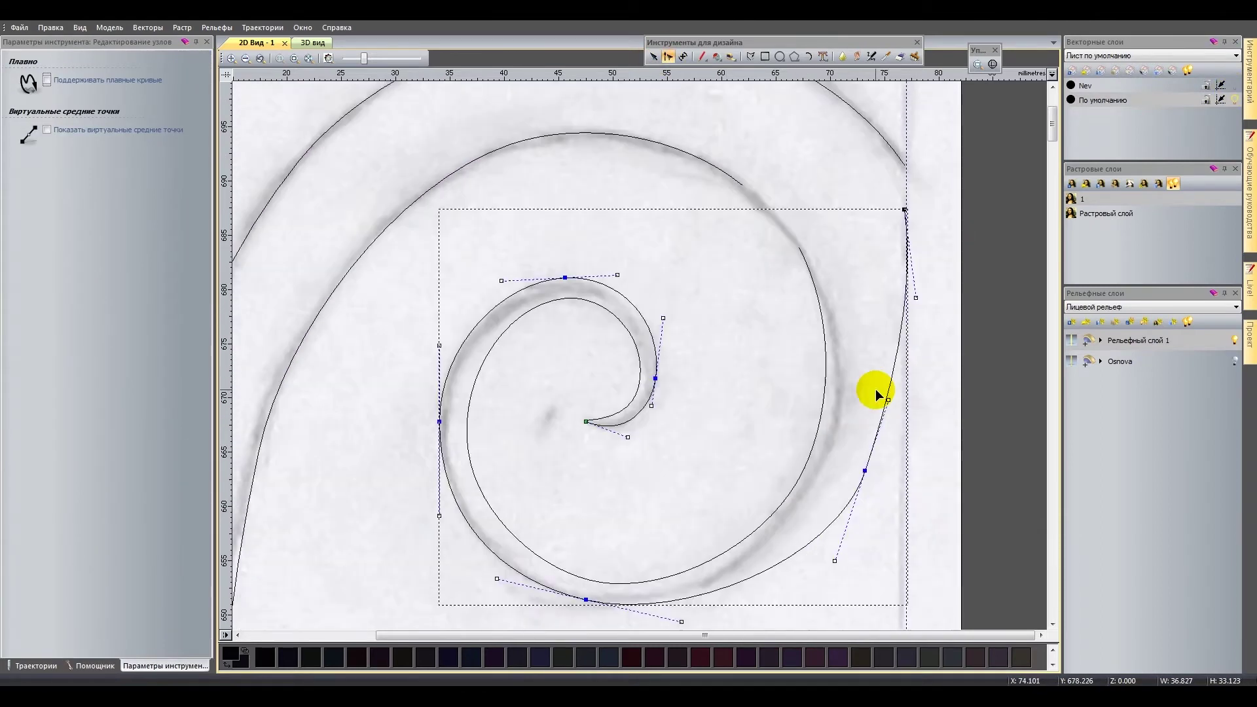
pyautogui.moveTo(836, 561); pyautogui.dragTo(856, 489)
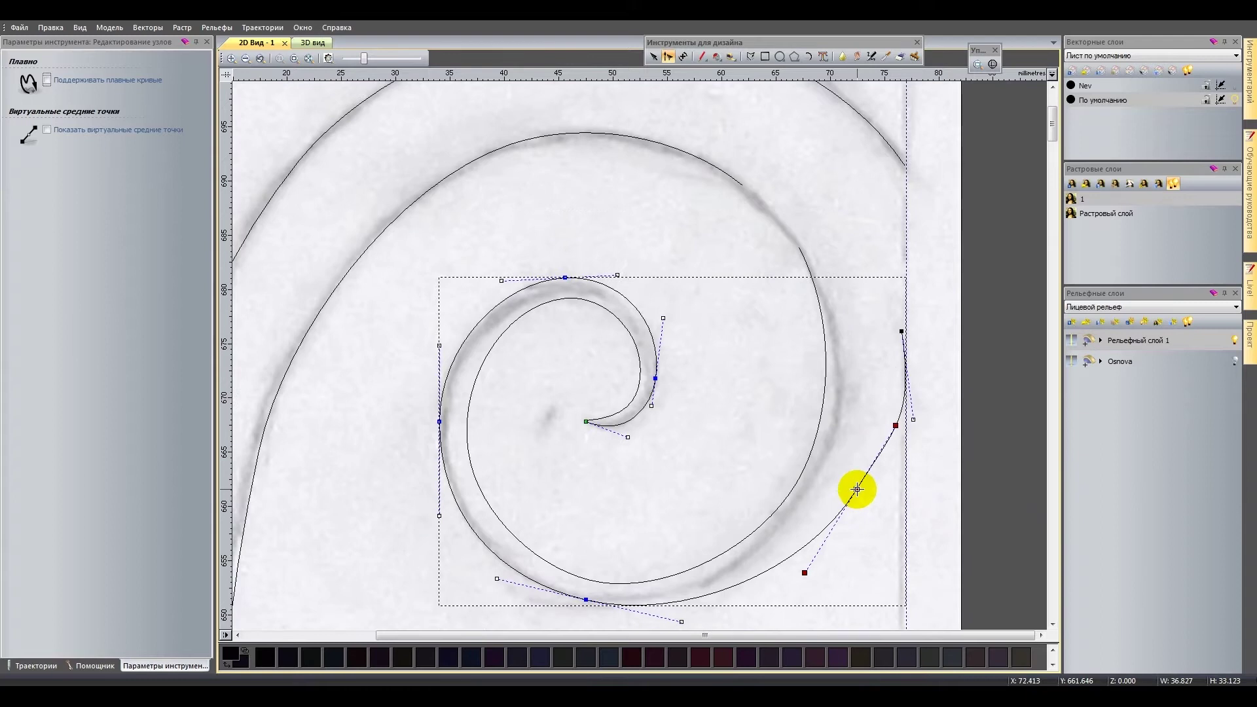
pyautogui.rightClick(857, 489)
pyautogui.moveTo(895, 426)
pyautogui.mouseDown()
pyautogui.moveTo(849, 492)
pyautogui.moveTo(898, 328)
pyautogui.moveTo(906, 380)
pyautogui.mouseUp()
pyautogui.rightClick(848, 492)
pyautogui.click(895, 196)
pyautogui.moveTo(878, 592); pyautogui.dragTo(871, 581)
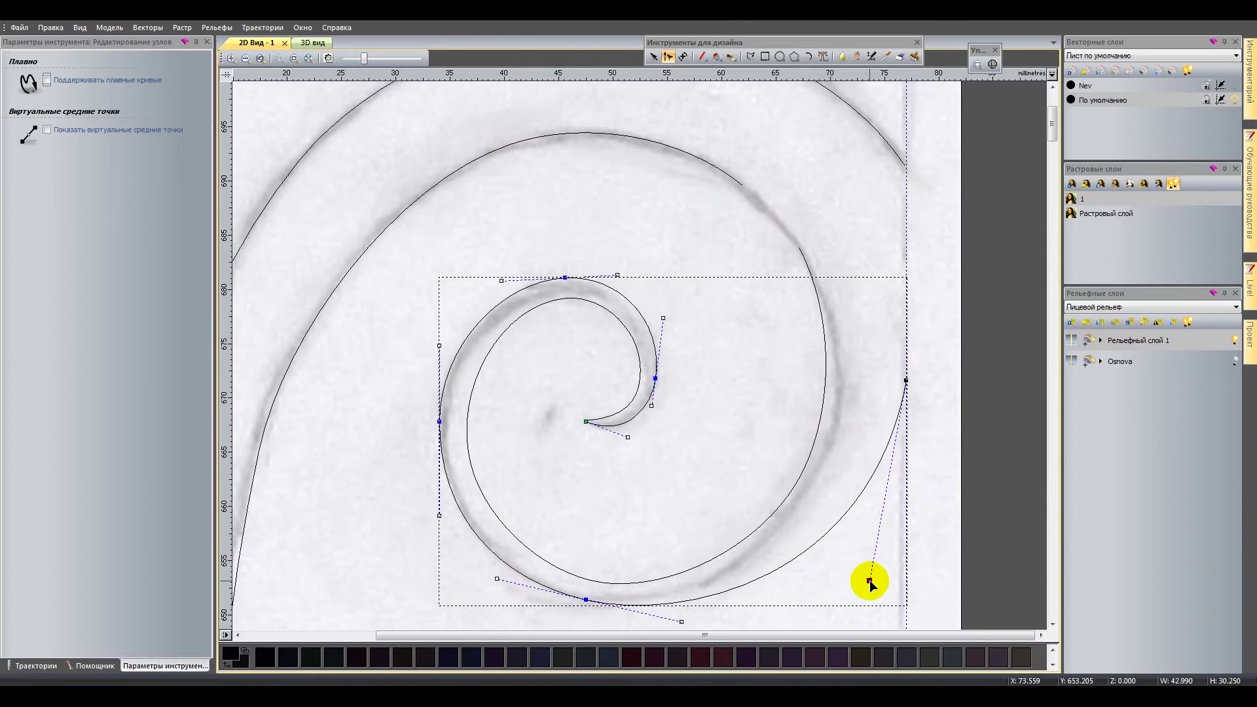
pyautogui.press('n')
# Reverse the direction of the inner spiral vector.
pyautogui.click(147, 27)
pyautogui.click(904, 124)
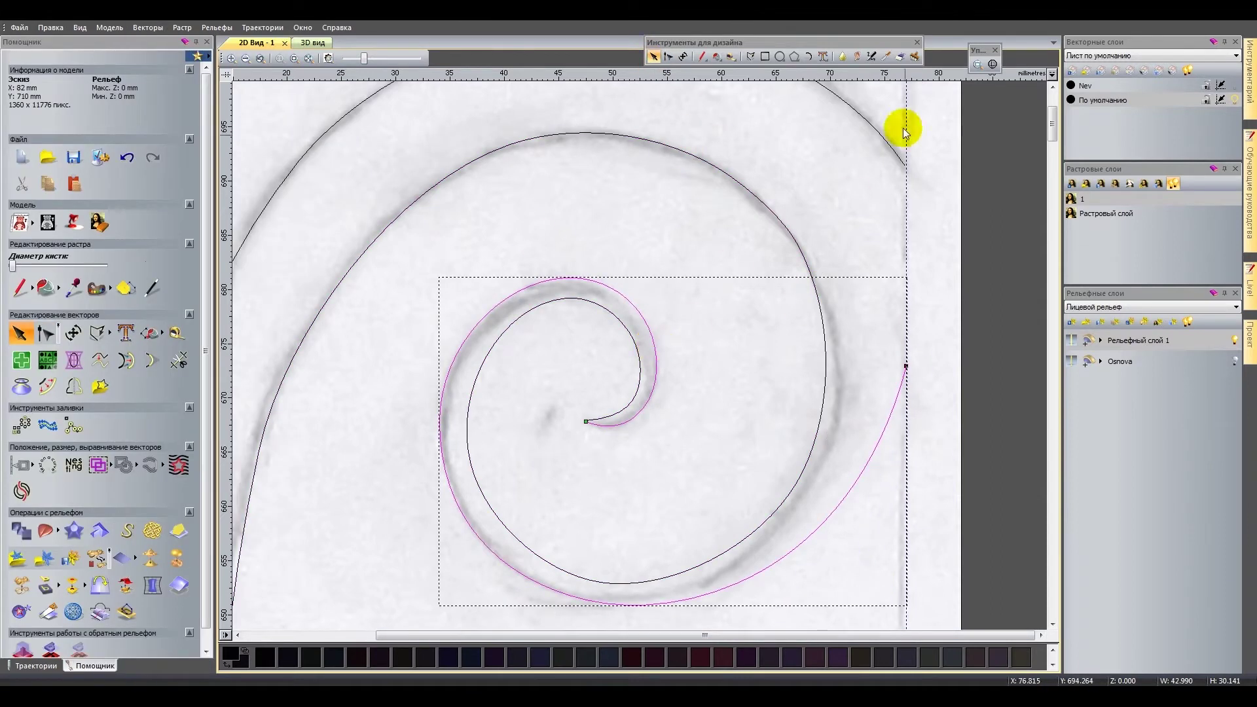
pyautogui.click(598, 283)
pyautogui.rightClick(627, 296)
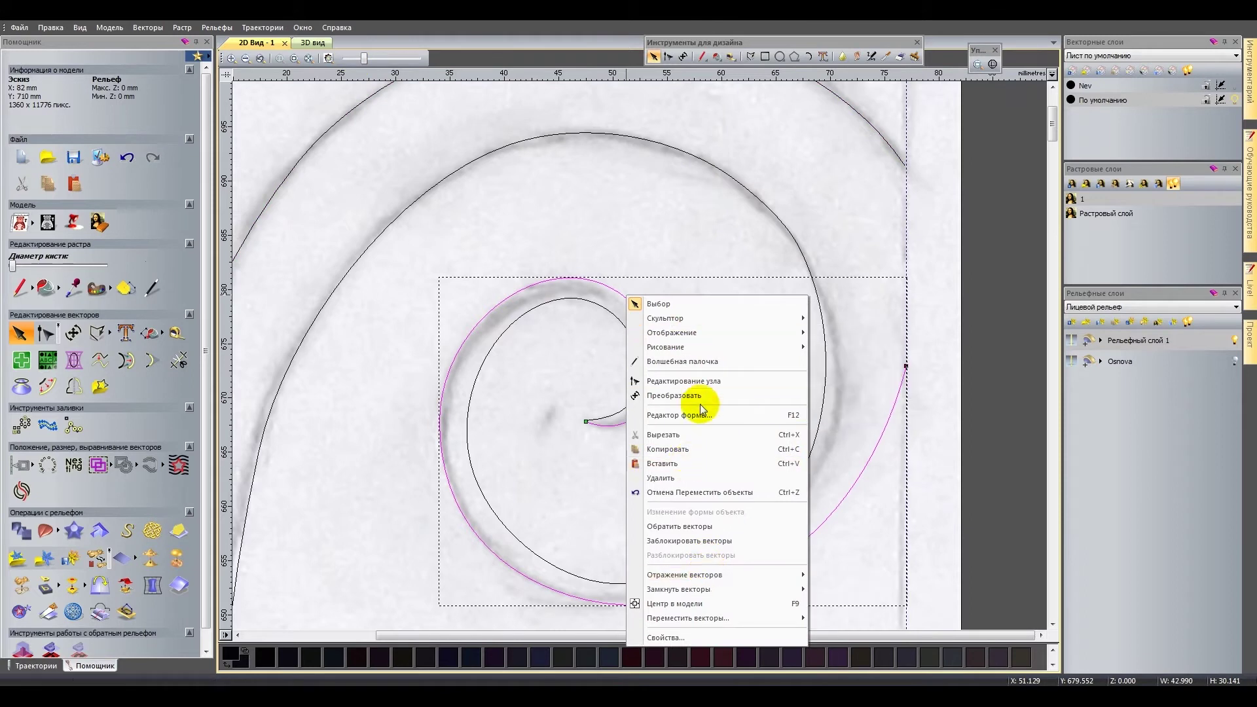
pyautogui.click(720, 529)
pyautogui.click(148, 27)
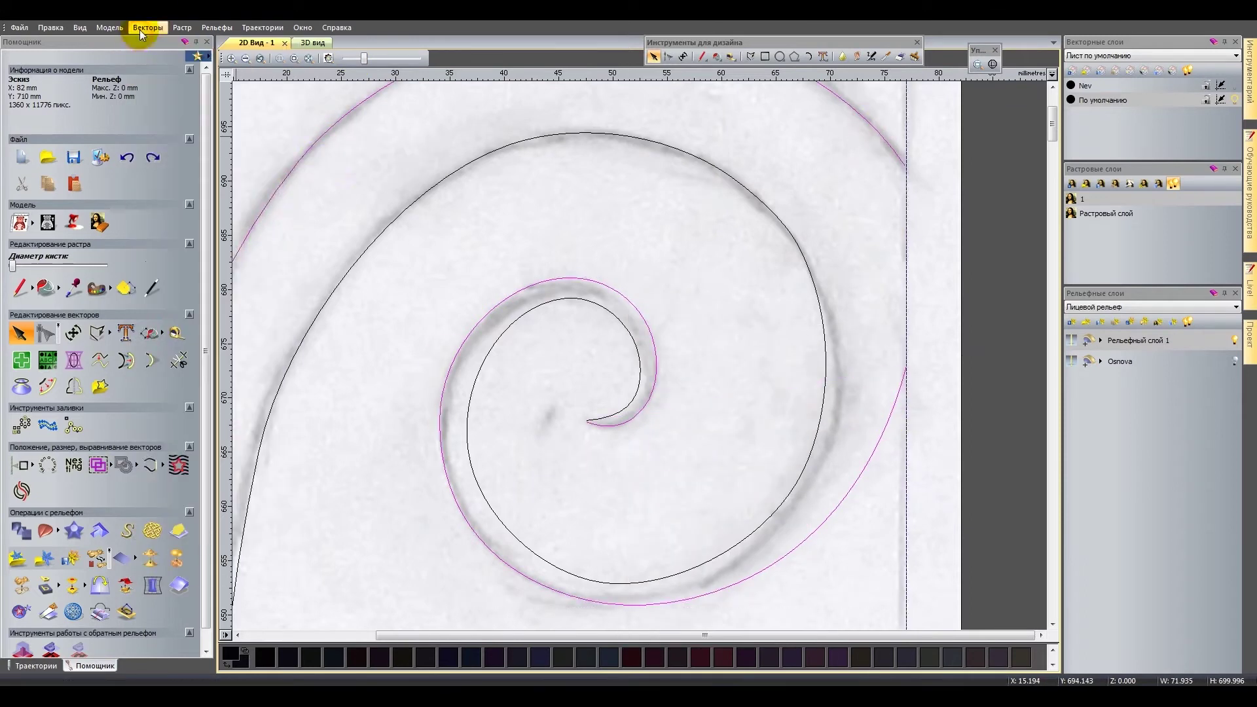
pyautogui.scroll(-2, 635, 401)
# Select the spiral's end nodes in node editing, then zoom out to the whole leg panel.
pyautogui.click(232, 58)
pyautogui.click(615, 497)
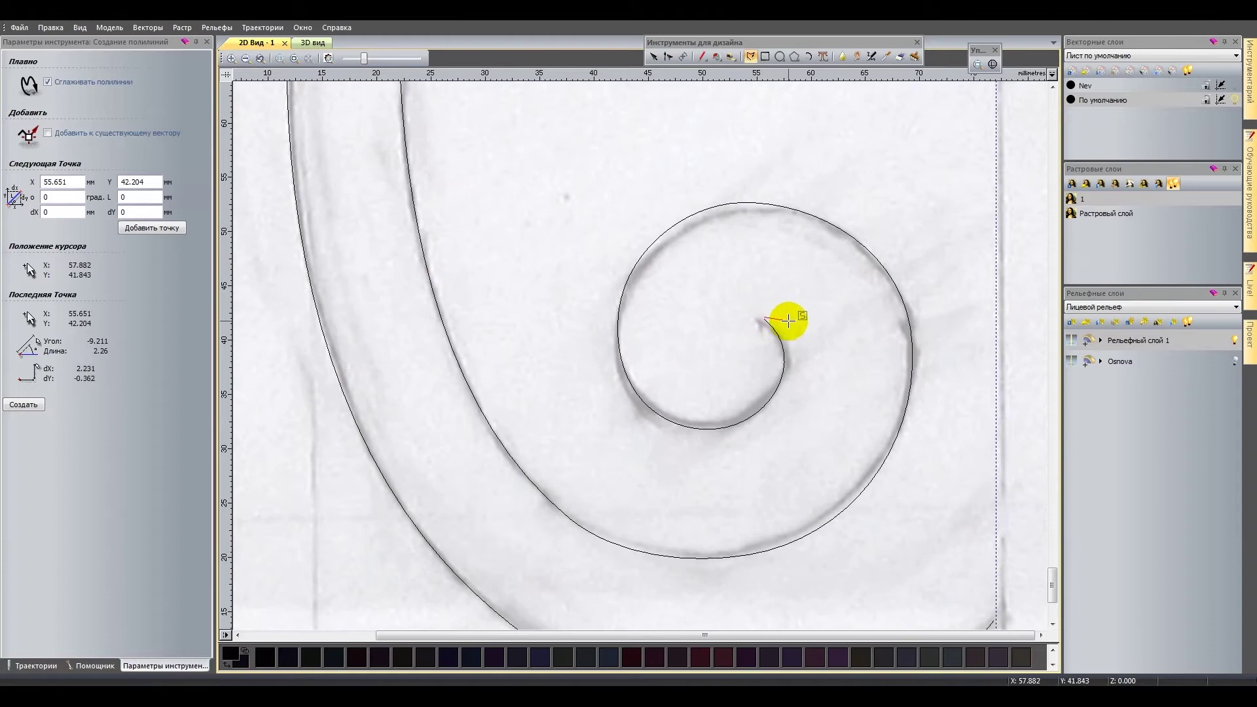
pyautogui.click(758, 321)
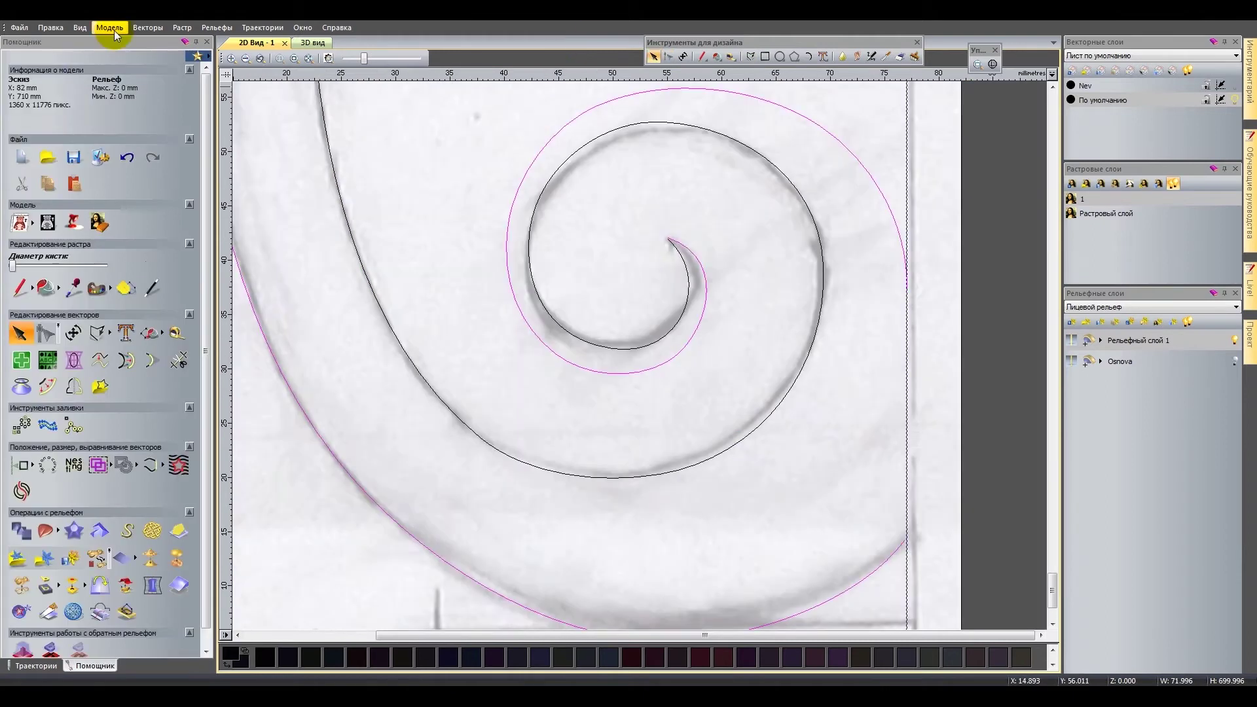
pyautogui.click(247, 58)
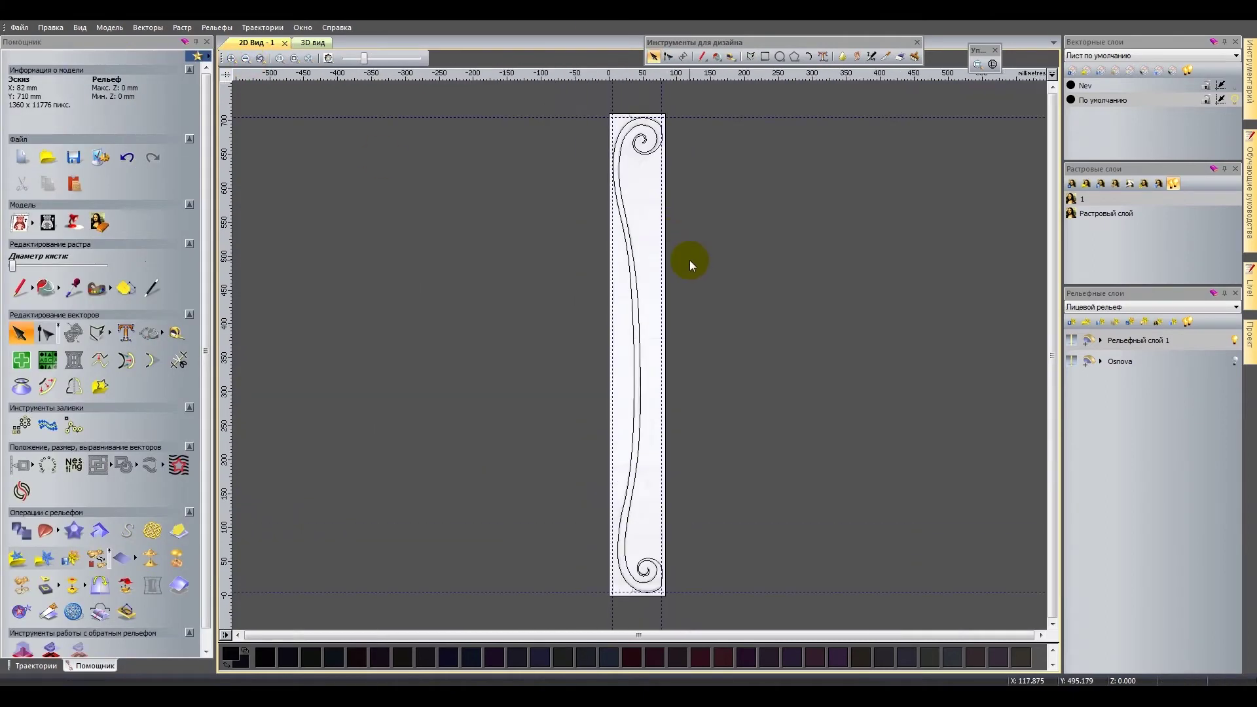
# Delete the rectangle's bottom span to leave an open bracket profile.
pyautogui.rightClick(604, 380)
pyautogui.click(679, 379)
pyautogui.rightClick(763, 353)
pyautogui.click(800, 107)
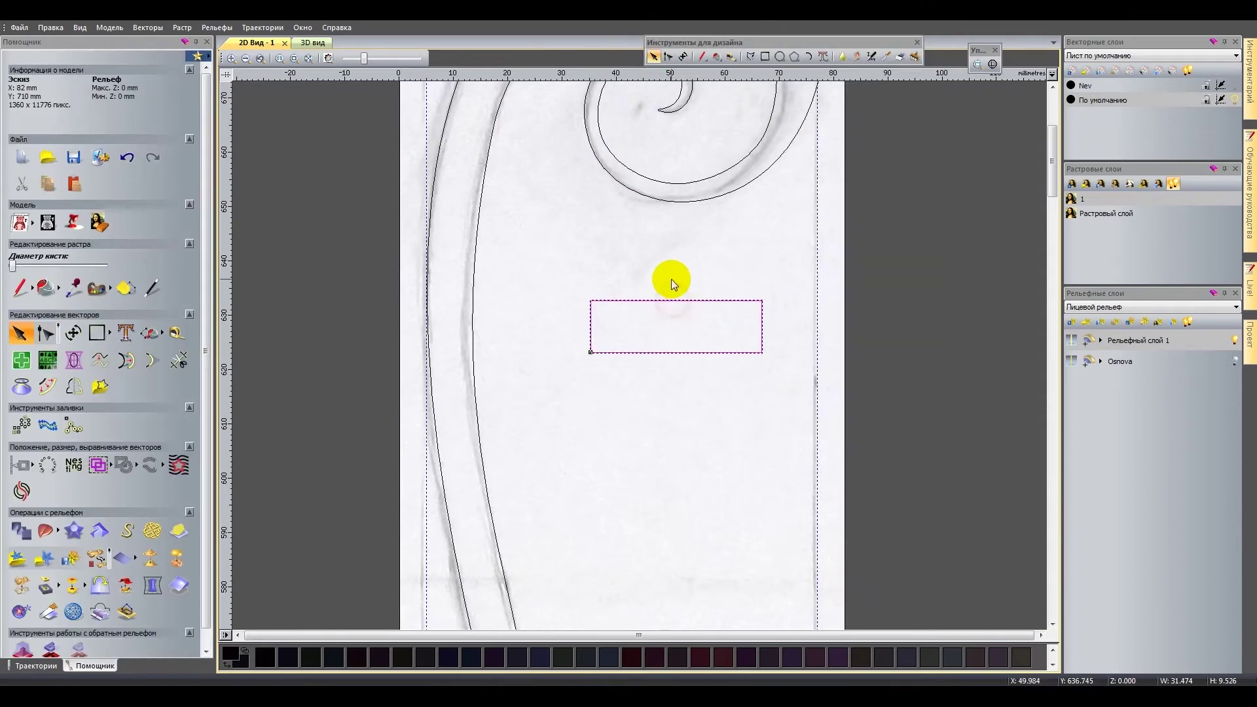
# Pick the spiral curves as Two Rail Sweep rails with profile height scaled, then close the settings.
pyautogui.keyDown('shift'); pyautogui.click(682, 262); pyautogui.keyUp('shift')
pyautogui.click(45, 531)
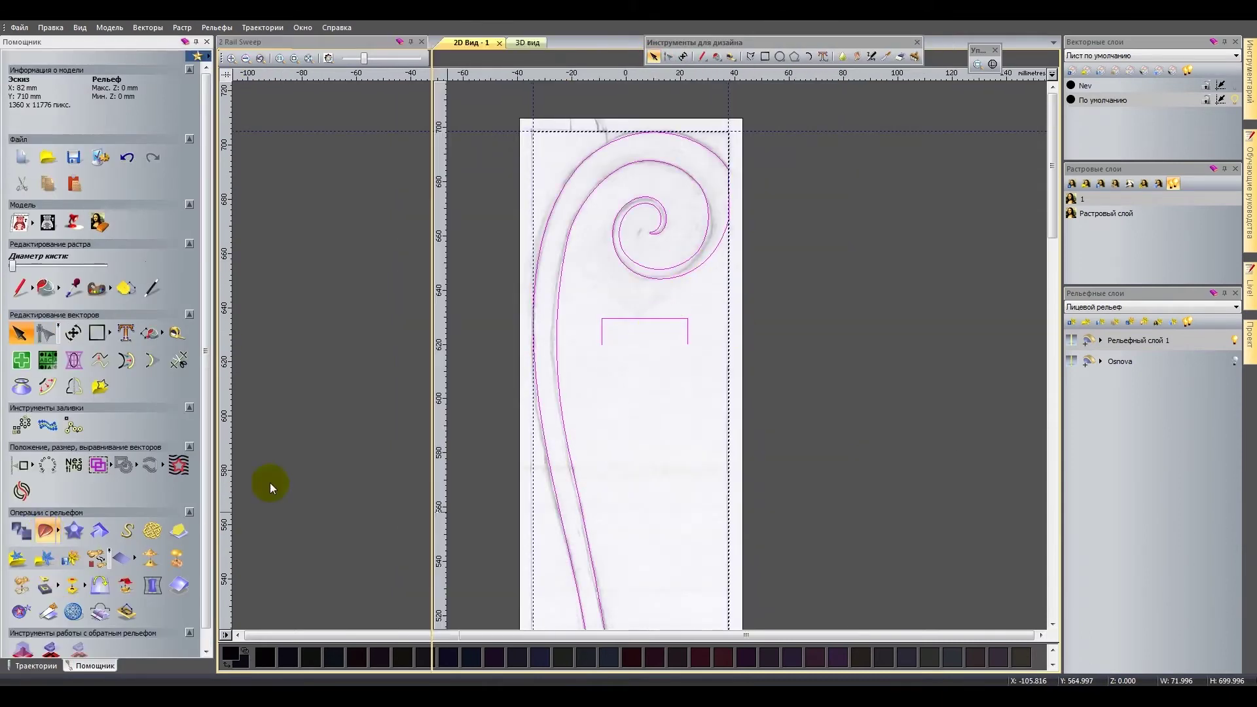
pyautogui.click(242, 368)
pyautogui.press('Escape')
pyautogui.click(648, 321)
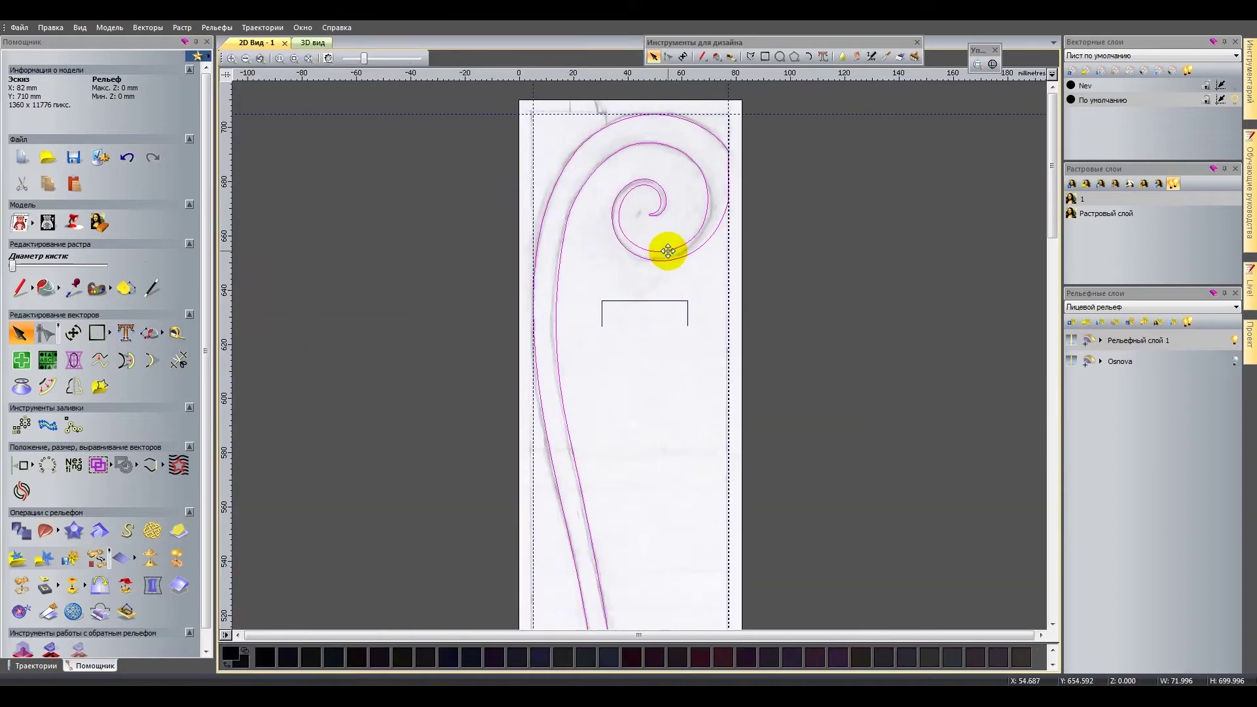
# Raise the leg outline to 75 mm with the Shape Editor and inspect it in 3D.
pyautogui.click(122, 28)
pyautogui.click(255, 134)
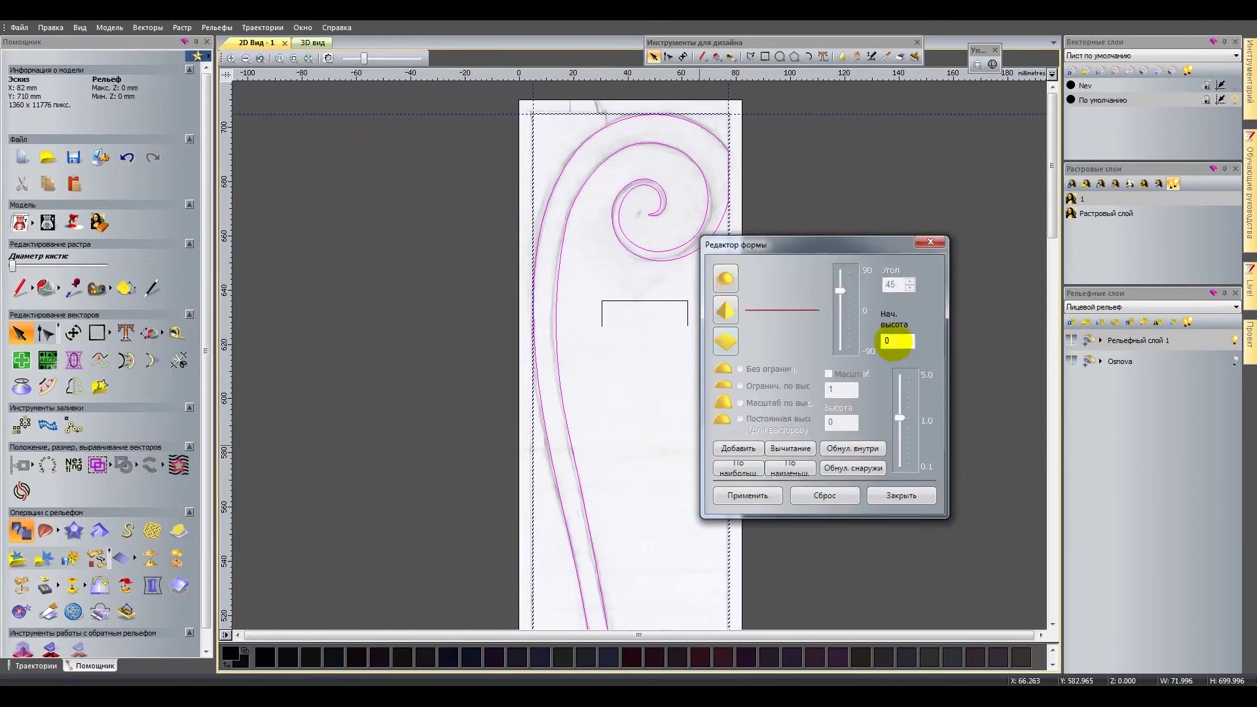
pyautogui.click(313, 46)
pyautogui.click(1235, 361)
pyautogui.moveTo(645, 50)
pyautogui.mouseDown()
pyautogui.moveTo(621, 366)
pyautogui.moveTo(797, 317)
pyautogui.mouseUp()
pyautogui.click(247, 59)
pyautogui.moveTo(494, 359)
pyautogui.mouseDown()
pyautogui.moveTo(660, 301)
pyautogui.moveTo(674, 287)
pyautogui.moveTo(652, 195)
pyautogui.moveTo(658, 363)
pyautogui.mouseUp()
# Confirm the relief scale in Scale Relief and turn the view to face the bar.
pyautogui.click(22, 585)
pyautogui.moveTo(713, 130); pyautogui.dragTo(1005, 164)
pyautogui.click(1087, 158)
pyautogui.moveTo(716, 263)
pyautogui.mouseDown()
pyautogui.moveTo(732, 261)
pyautogui.moveTo(737, 331)
pyautogui.moveTo(761, 253)
pyautogui.mouseUp()
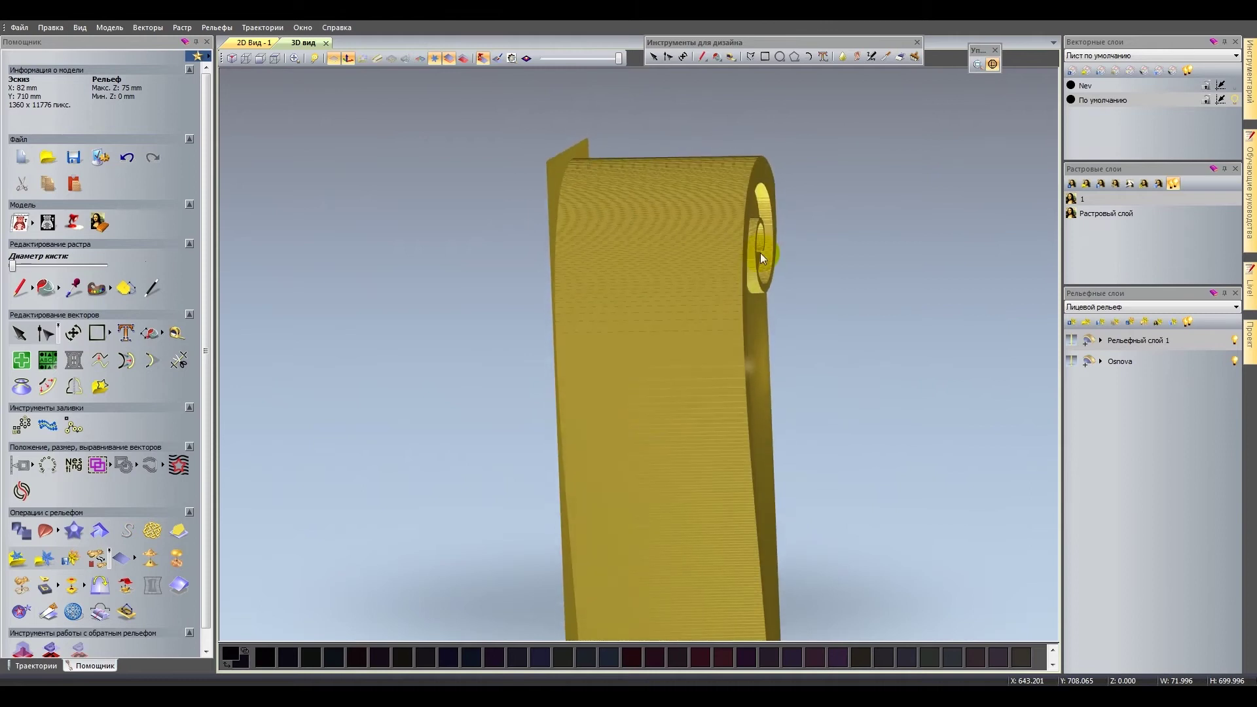
# Apply a linear relief fade between start and end points picked across the leg's width.
pyautogui.press('F2')
pyautogui.click(44, 585)
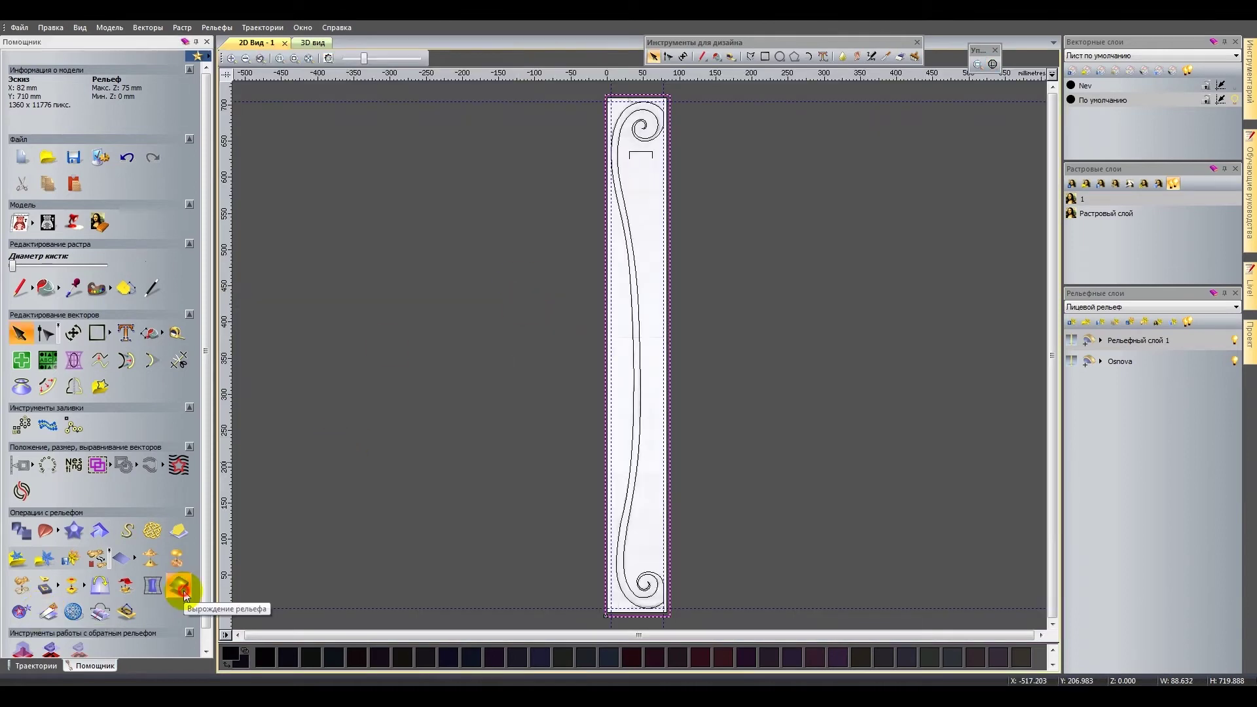
pyautogui.click(182, 590)
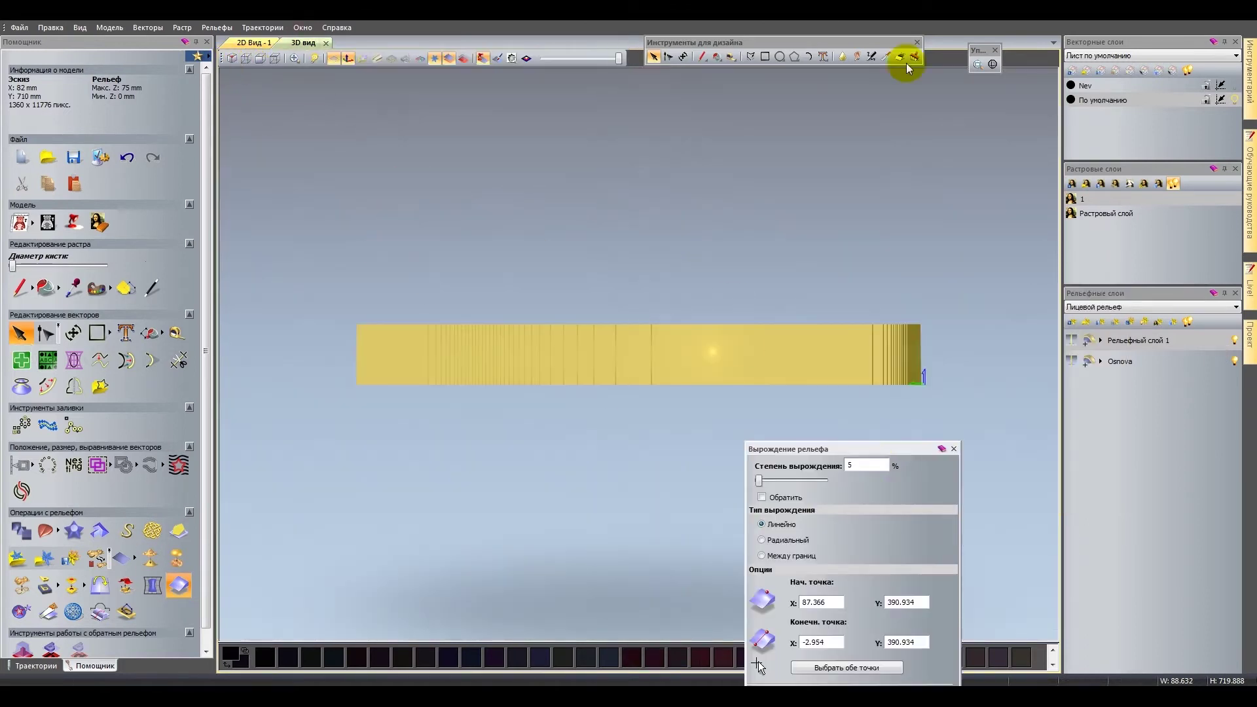
pyautogui.click(974, 665)
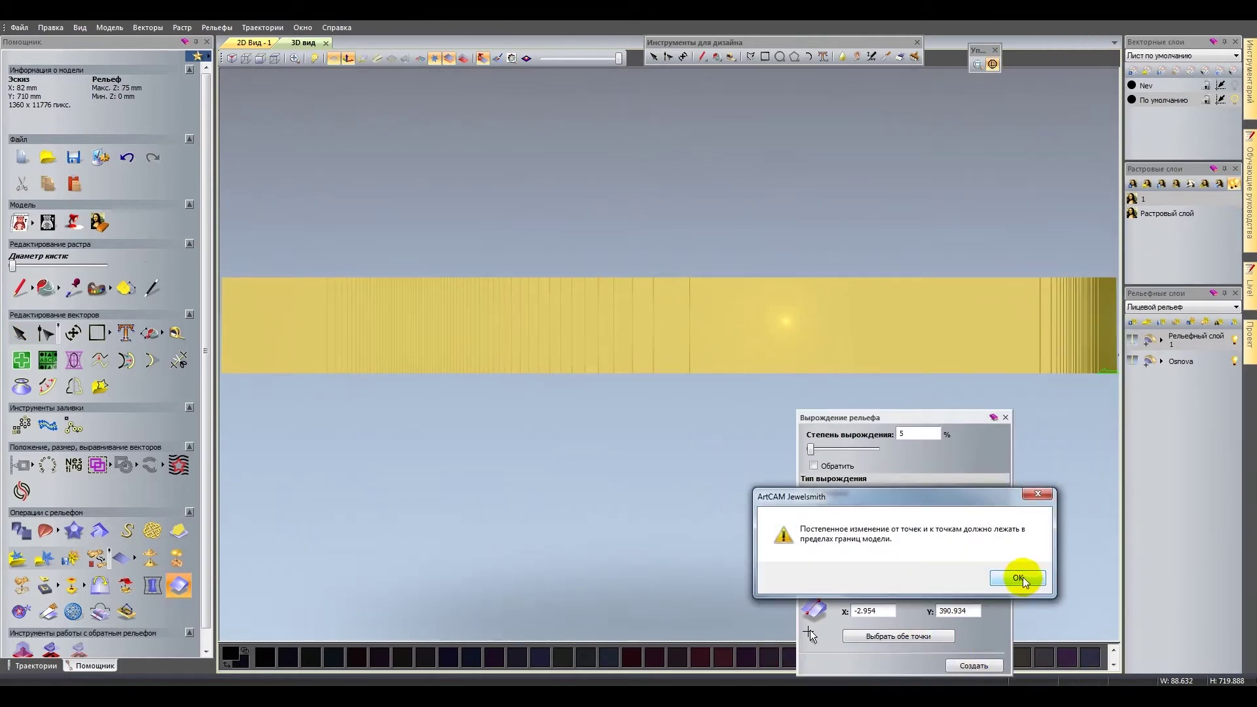
pyautogui.click(1018, 576)
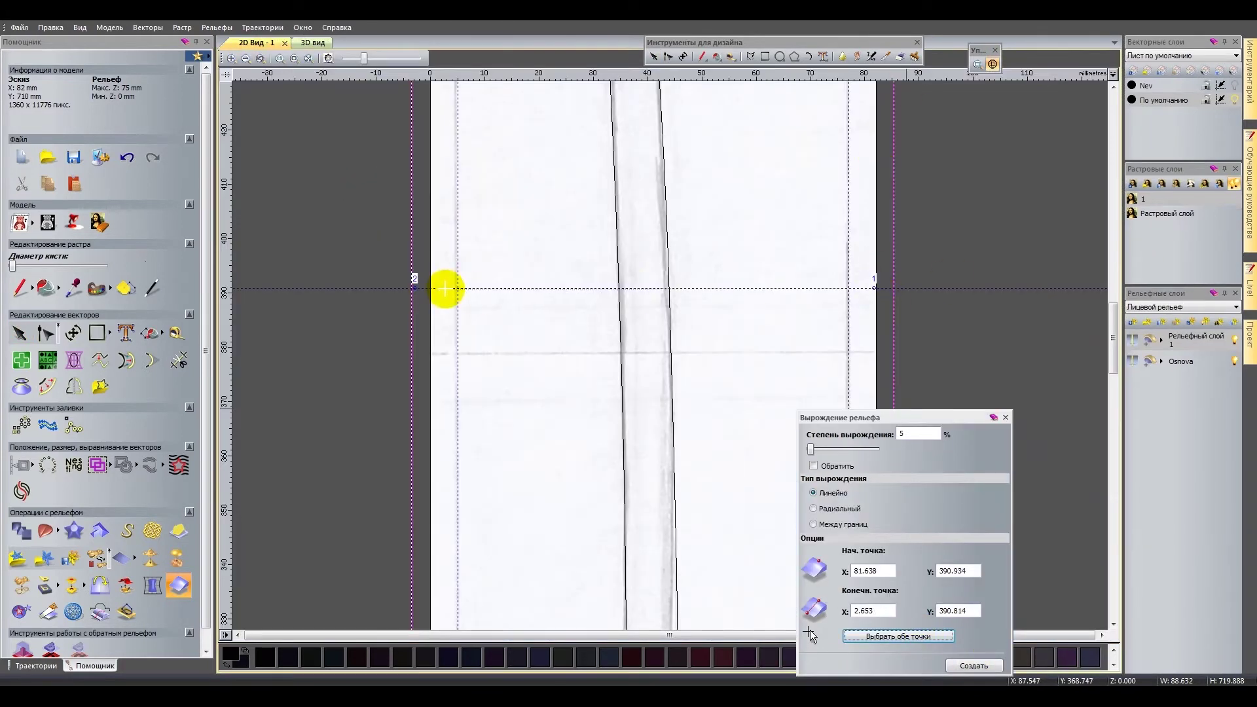
pyautogui.click(445, 288)
pyautogui.click(982, 666)
pyautogui.click(993, 63)
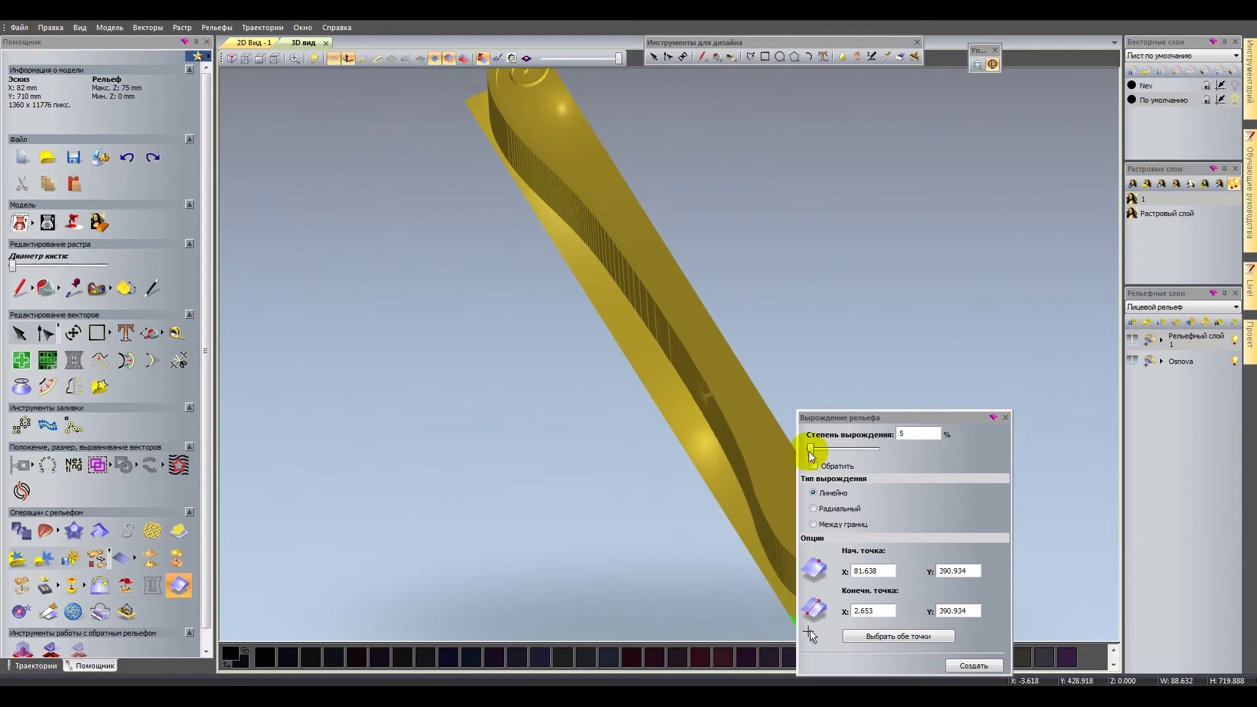
pyautogui.moveTo(681, 238); pyautogui.dragTo(445, 326)
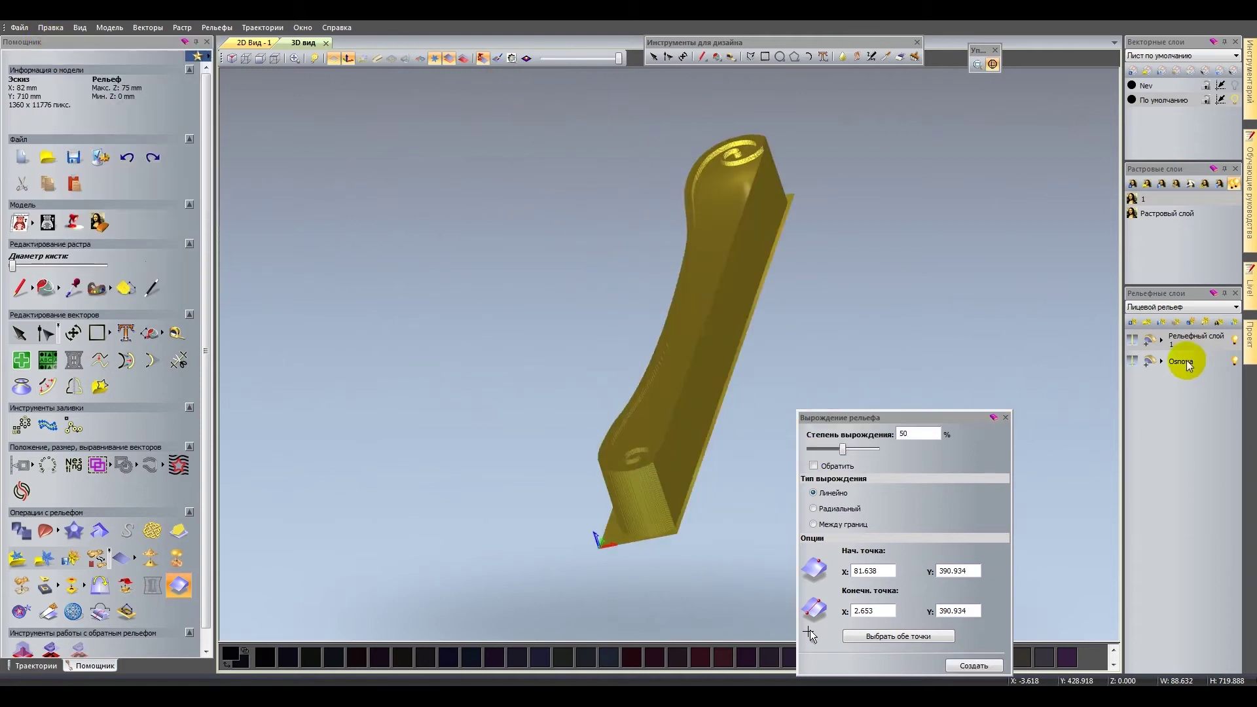
# Lower the fade strength and recompute the linear fade at 1%.
pyautogui.click(963, 665)
pyautogui.moveTo(843, 449); pyautogui.dragTo(811, 449)
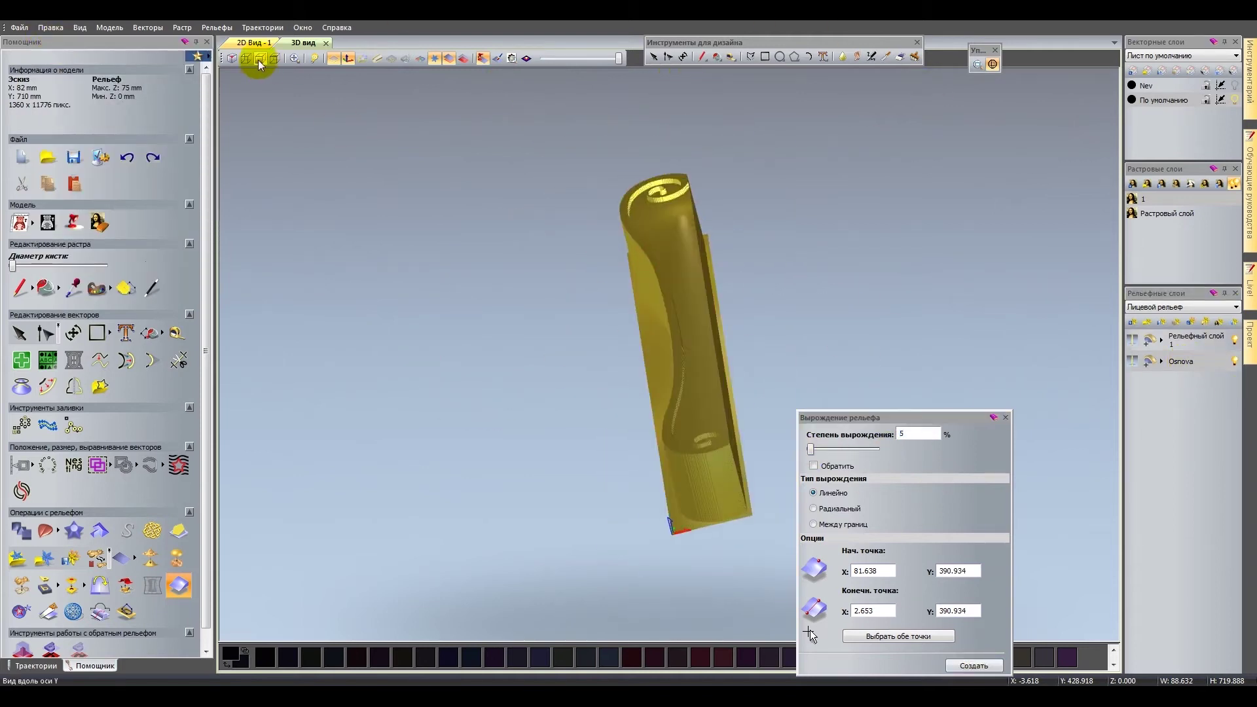
pyautogui.moveTo(854, 332); pyautogui.dragTo(825, 380)
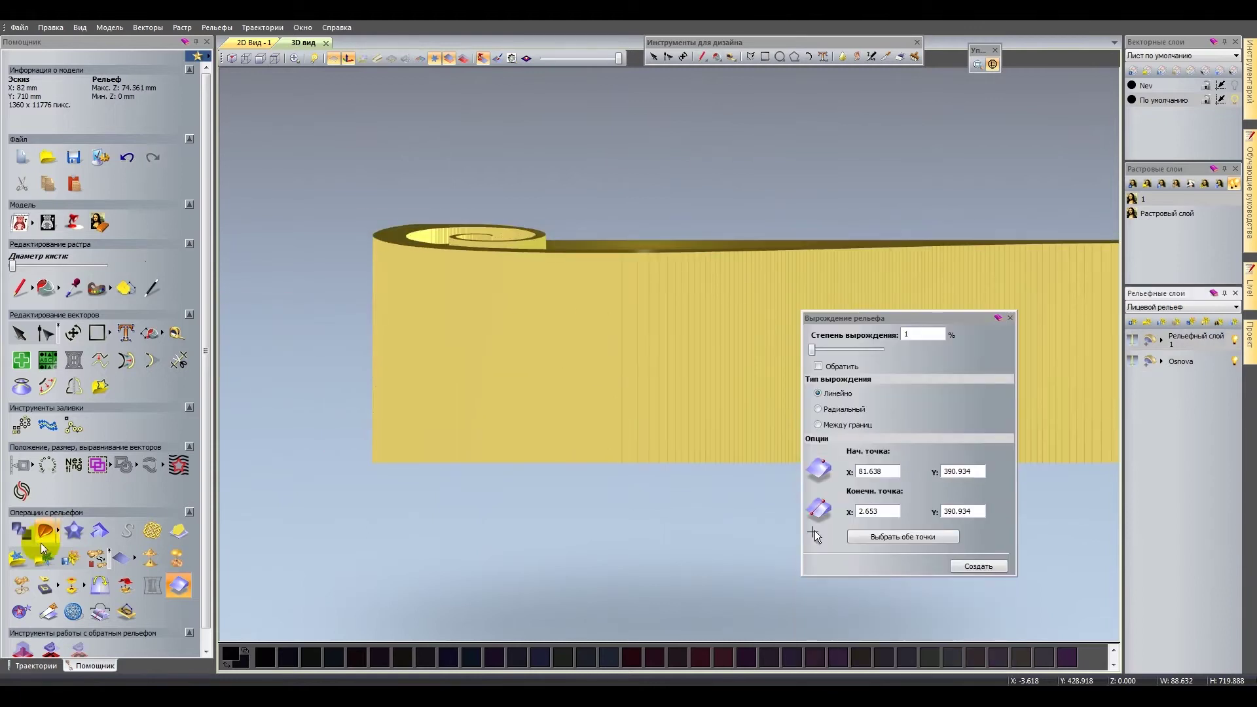
pyautogui.click(996, 349)
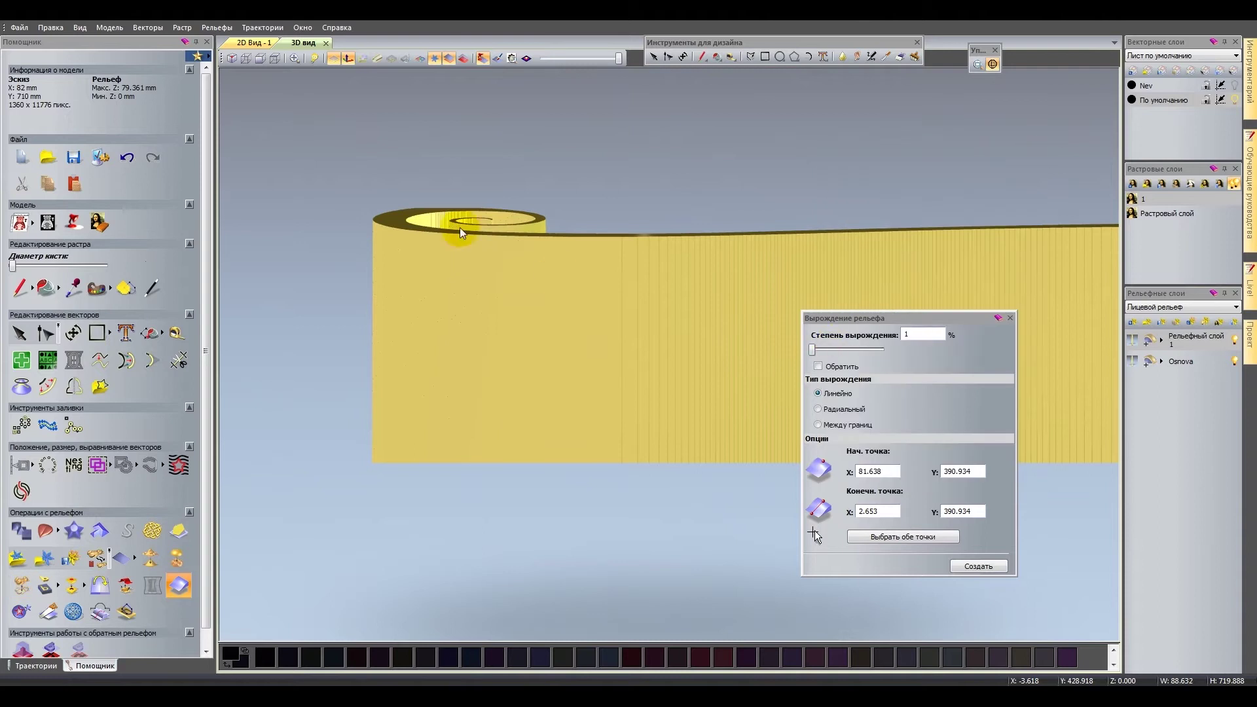
pyautogui.click(972, 568)
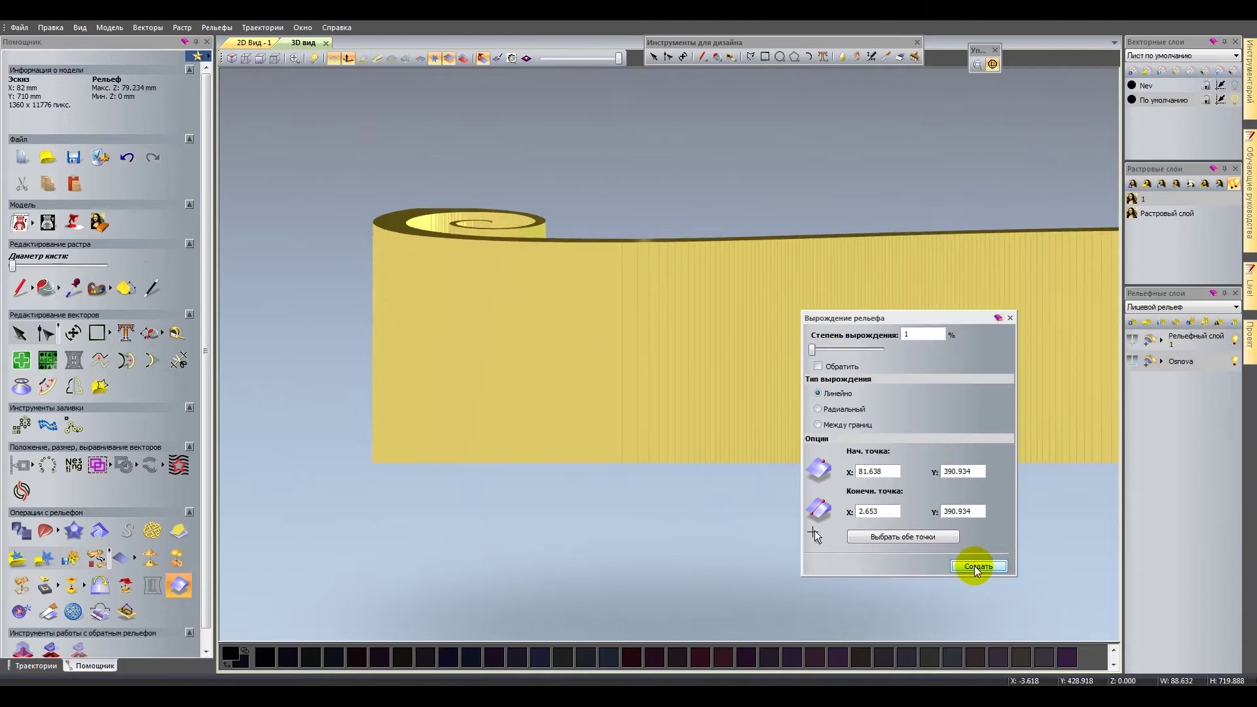
pyautogui.click(978, 567)
pyautogui.click(1011, 317)
pyautogui.moveTo(917, 363)
pyautogui.mouseDown()
pyautogui.moveTo(603, 428)
pyautogui.moveTo(969, 296)
pyautogui.moveTo(777, 532)
pyautogui.moveTo(861, 306)
pyautogui.moveTo(693, 508)
pyautogui.moveTo(639, 191)
pyautogui.moveTo(753, 262)
pyautogui.mouseUp()
# Merge the relief layers and save the relief as an STL file.
pyautogui.click(1234, 322)
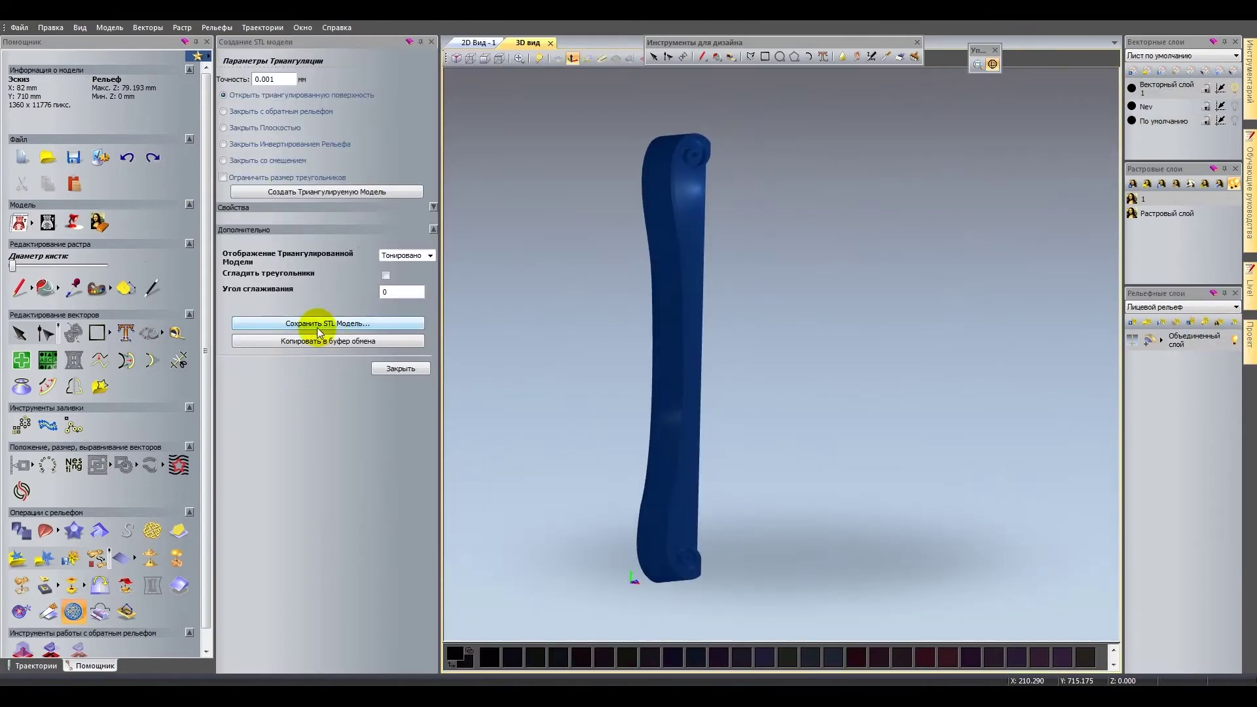
pyautogui.click(327, 324)
pyautogui.press('Return')
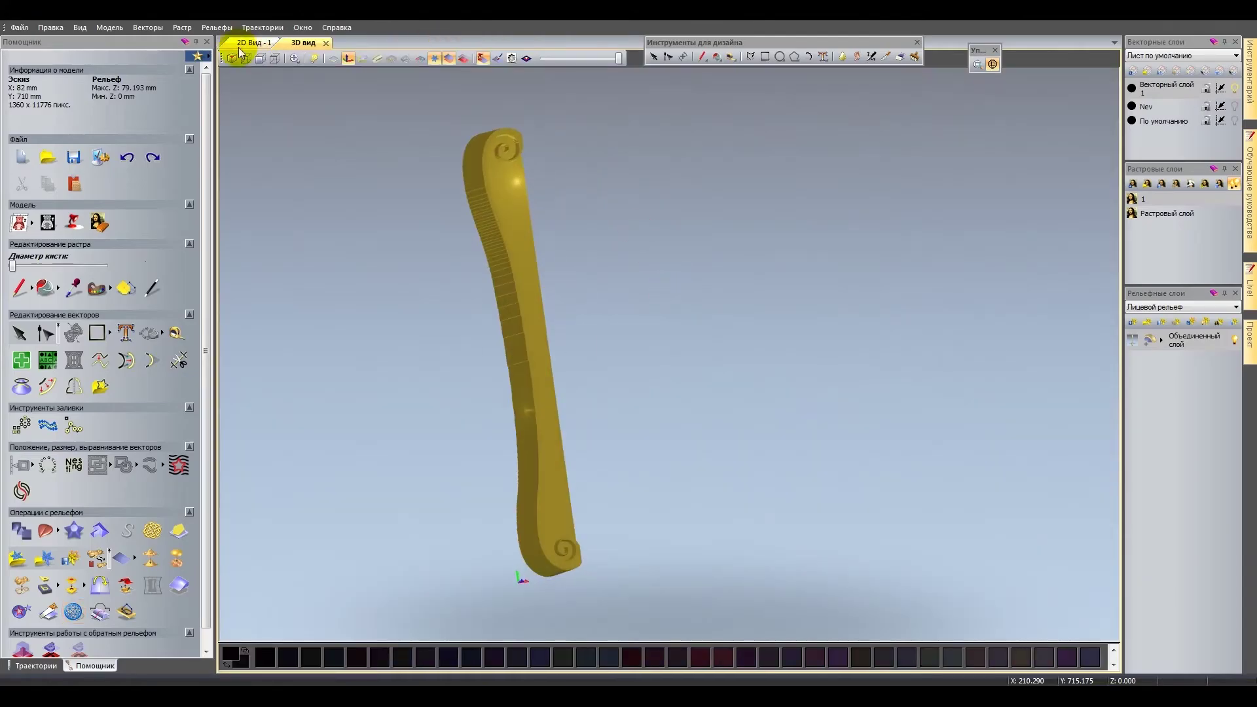
pyautogui.click(252, 42)
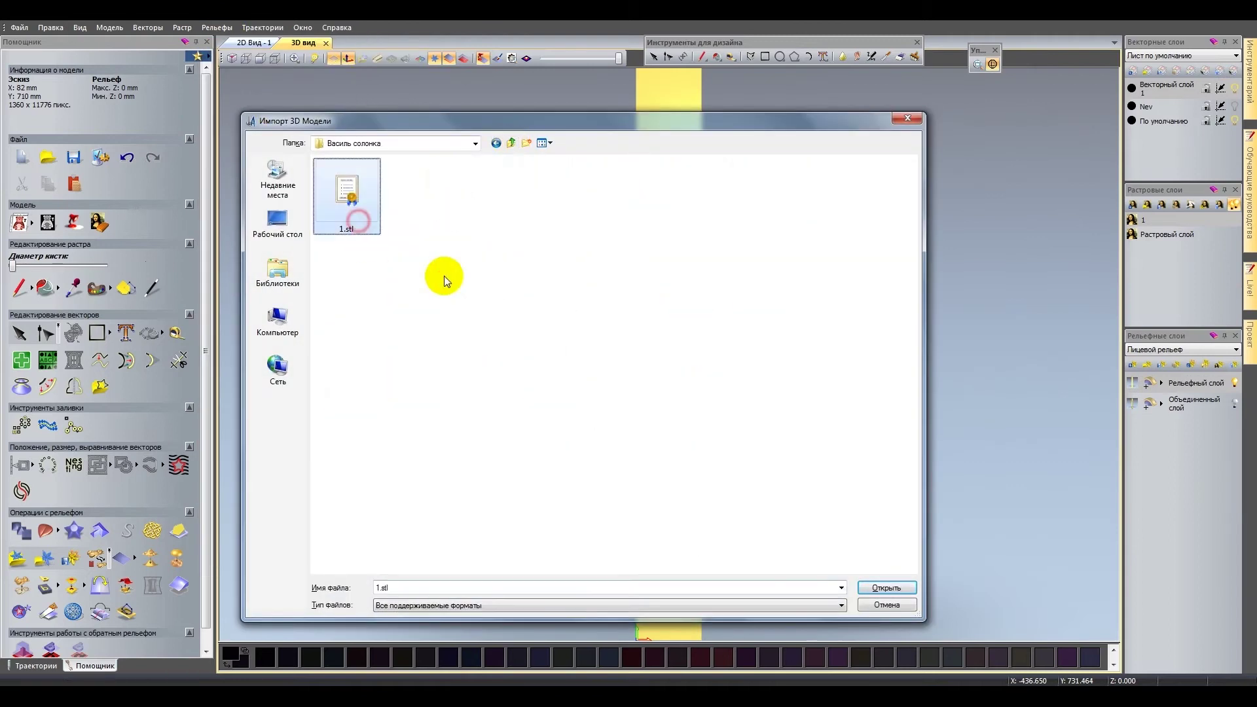
# Import 1.stl rotated 90° about Y and paste it into the relief.
pyautogui.press('Return')
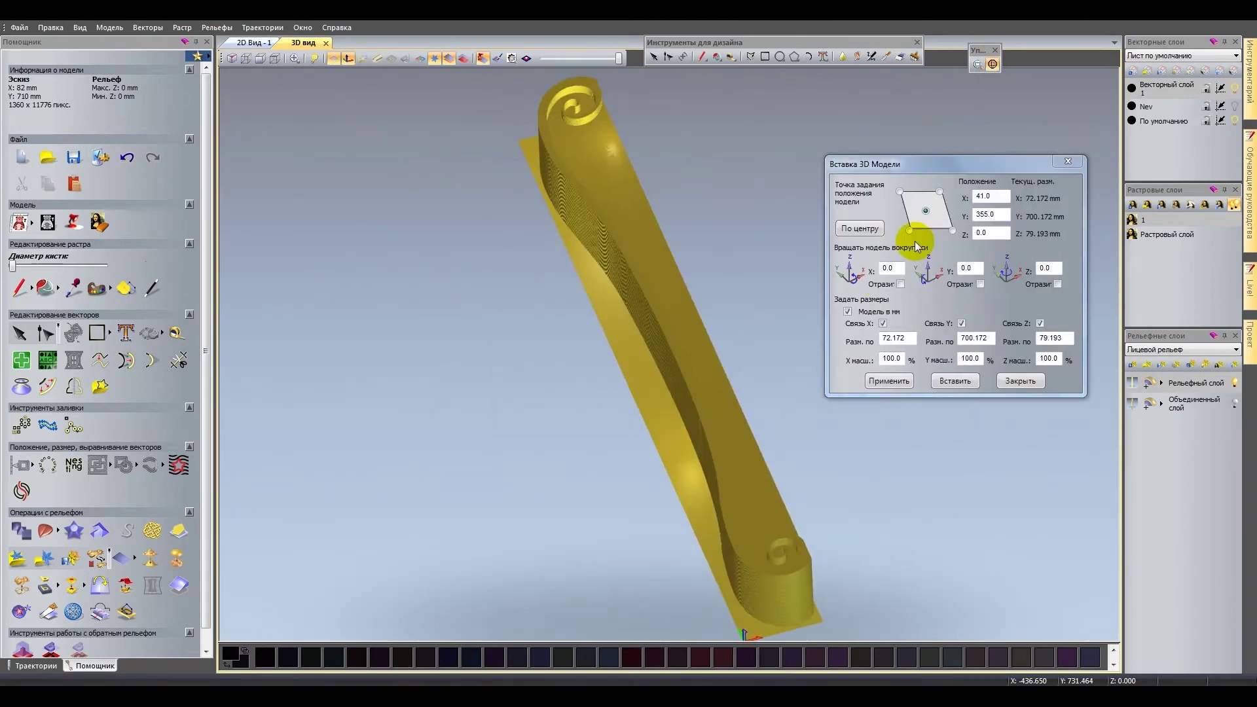
pyautogui.press('Return')
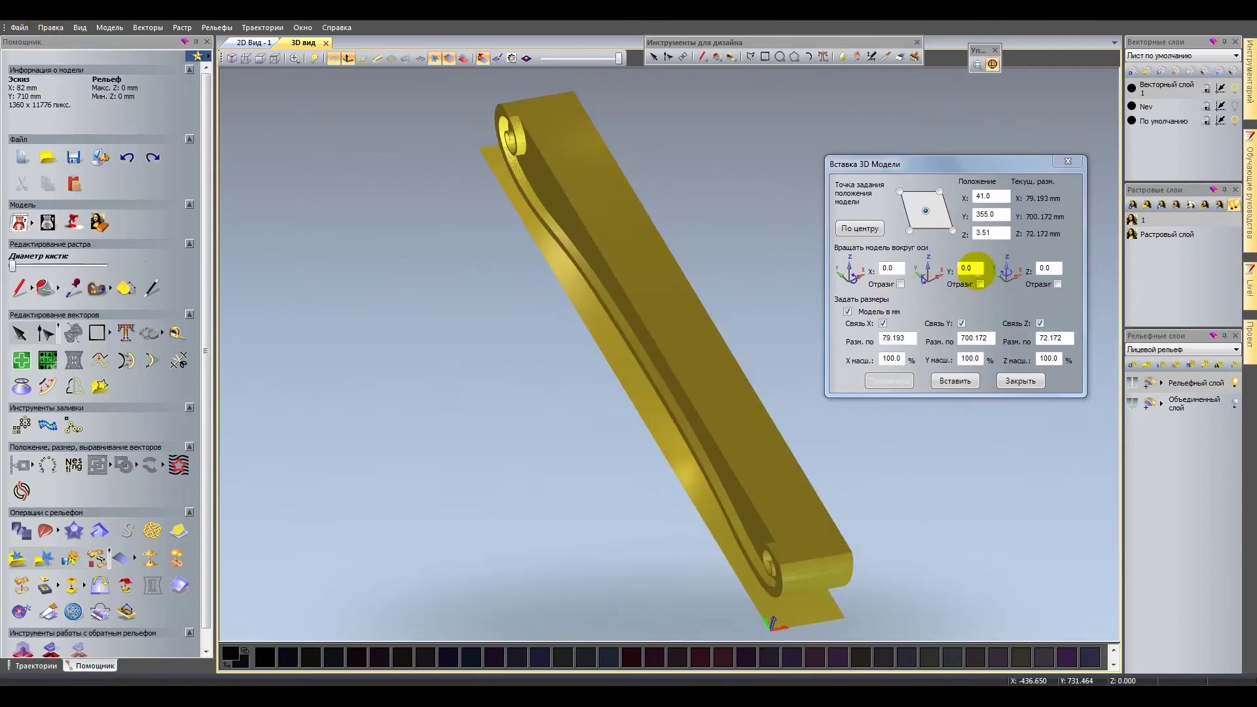
pyautogui.write('-9')
pyautogui.click(889, 380)
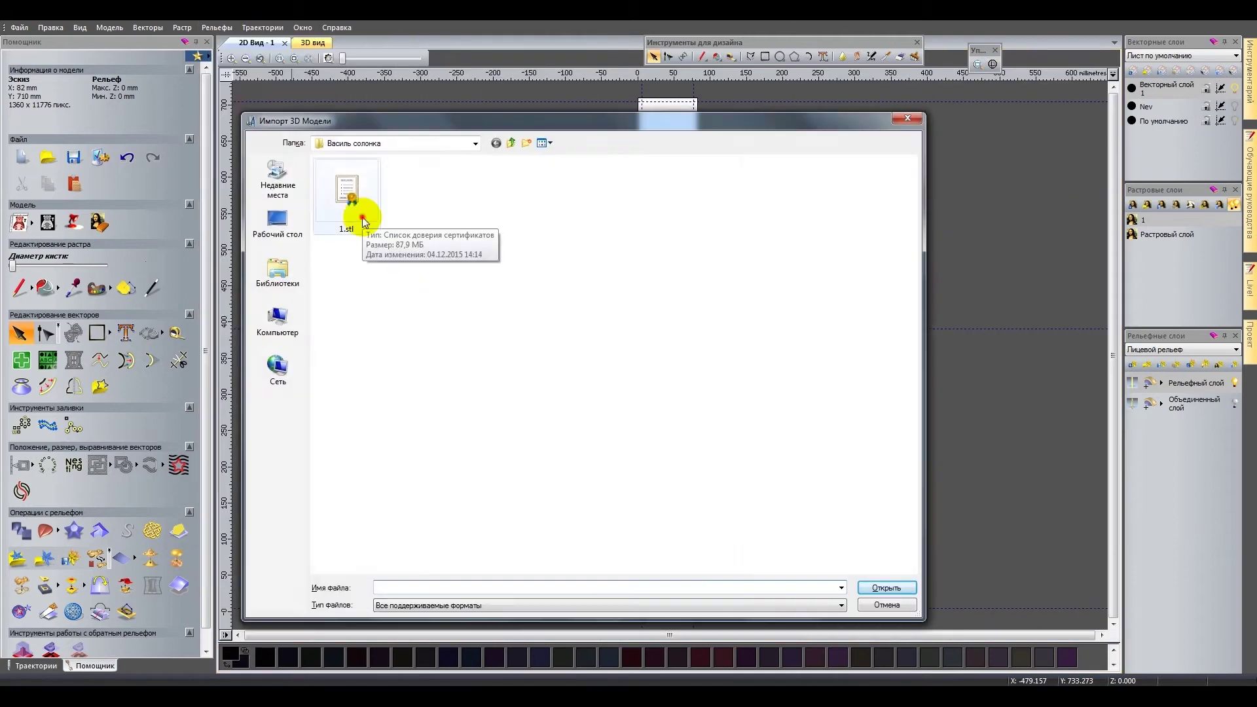
pyautogui.doubleClick(363, 222)
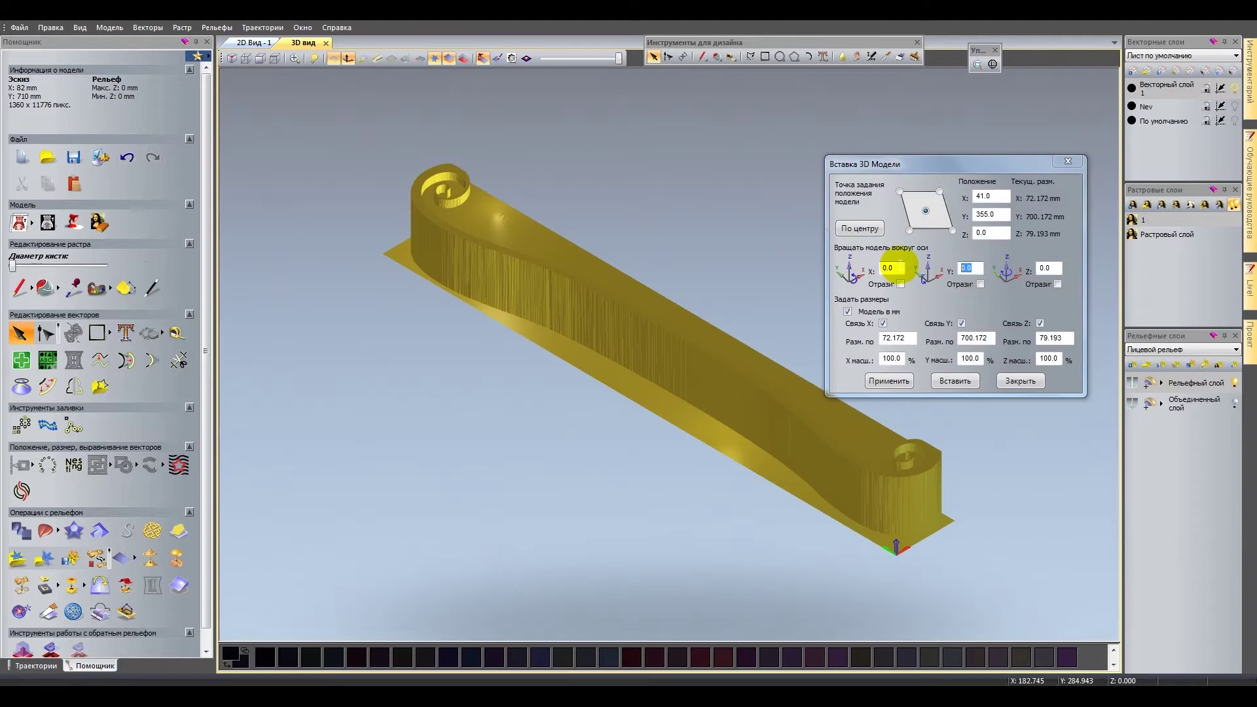
pyautogui.click(889, 380)
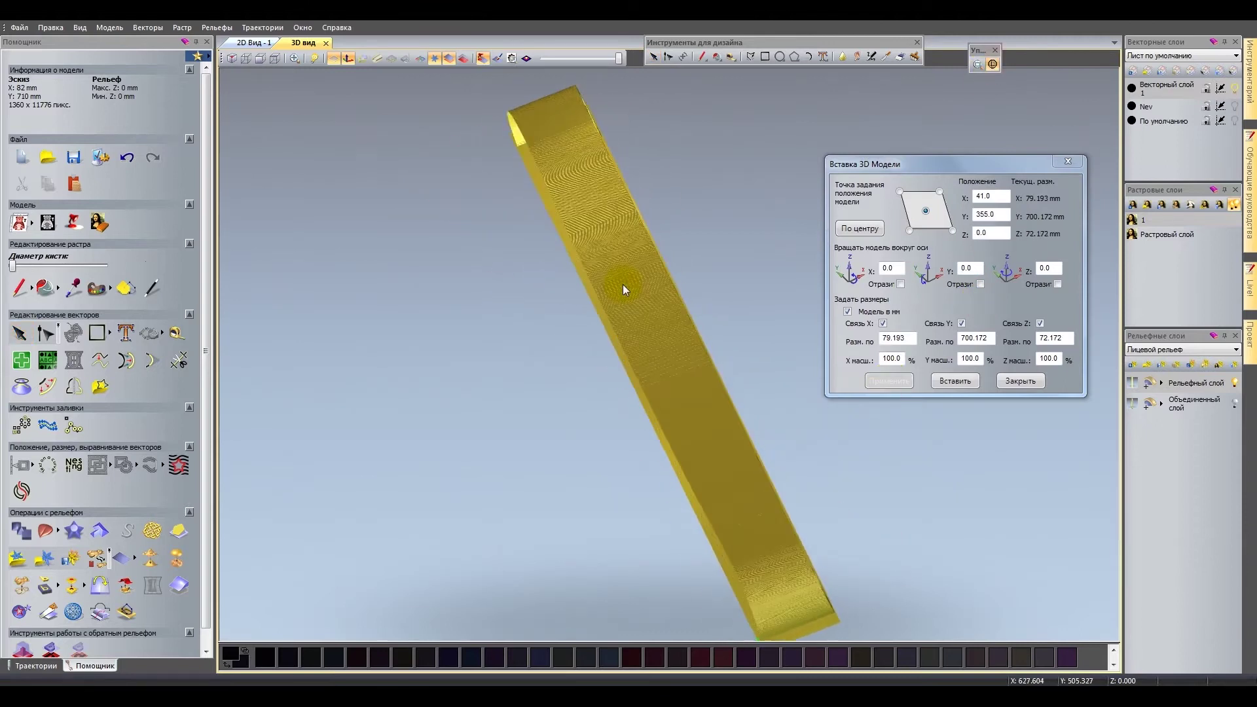
pyautogui.click(956, 381)
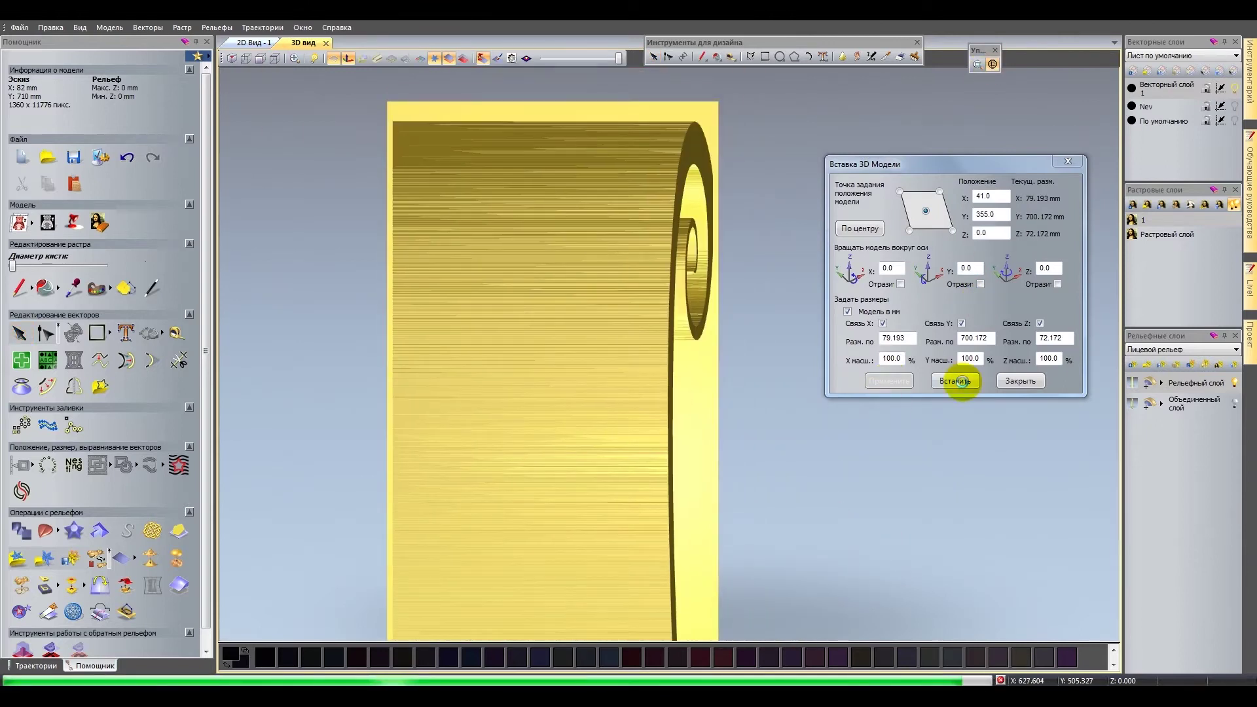
pyautogui.click(1021, 381)
pyautogui.moveTo(647, 297)
pyautogui.mouseDown()
pyautogui.moveTo(753, 319)
pyautogui.moveTo(694, 266)
pyautogui.moveTo(627, 290)
pyautogui.moveTo(985, 356)
pyautogui.moveTo(721, 293)
pyautogui.moveTo(673, 364)
pyautogui.mouseUp()
# Raise a flat face with the Shape Editor and save the relief as 1.rlf.
pyautogui.click(765, 56)
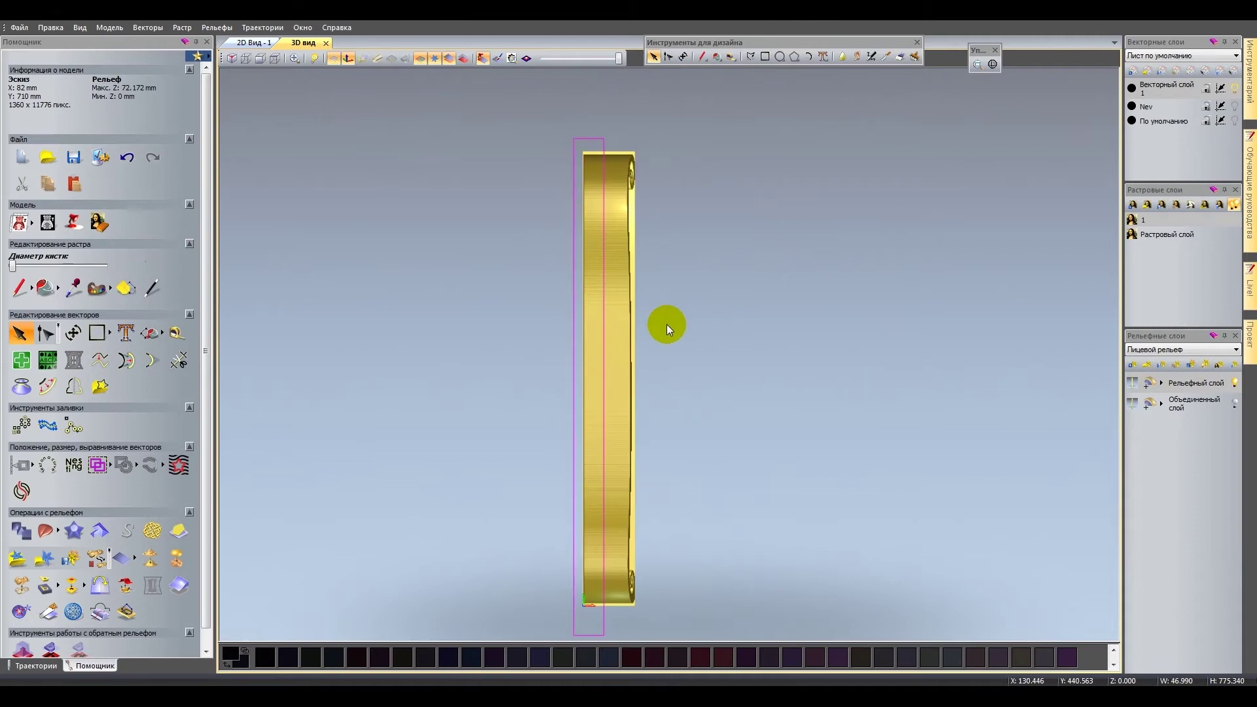
pyautogui.press('F12')
pyautogui.click(856, 450)
pyautogui.click(1161, 364)
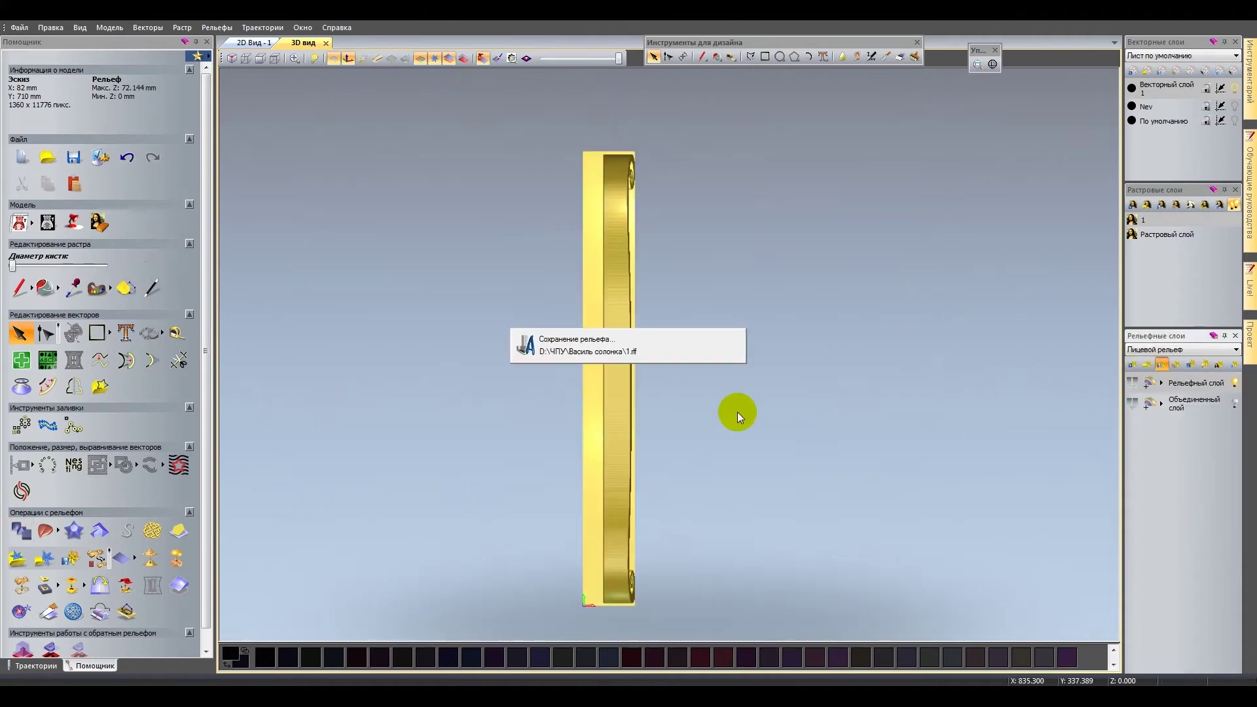
# Load the side moulding relief and paste it onto new layer Рельефный слой 1.
pyautogui.click(17, 557)
pyautogui.click(812, 459)
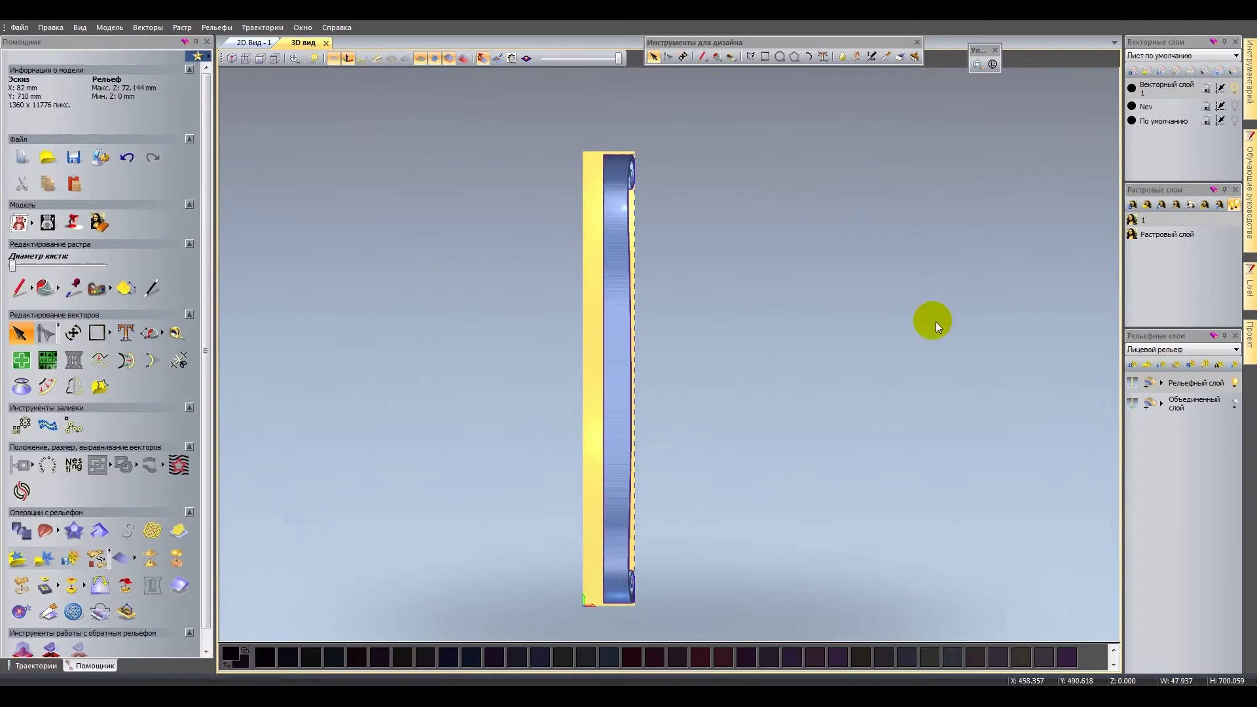
pyautogui.click(683, 56)
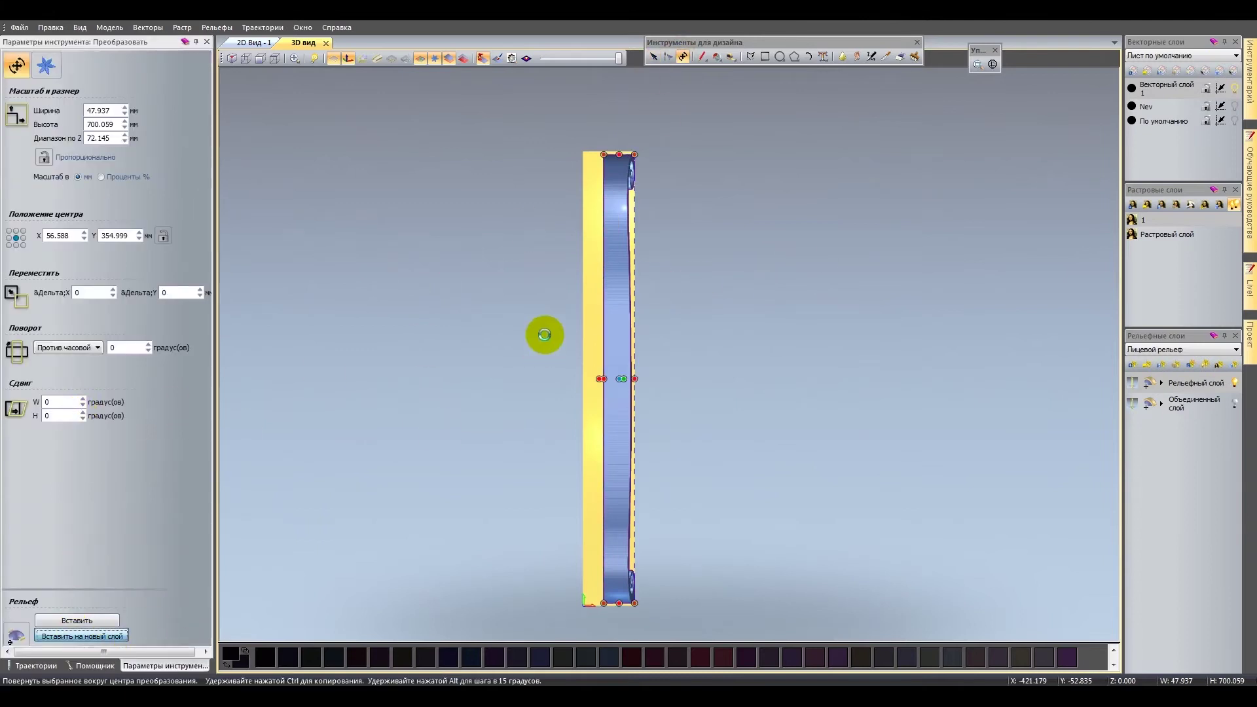
pyautogui.press('Return')
pyautogui.moveTo(682, 247); pyautogui.dragTo(994, 469)
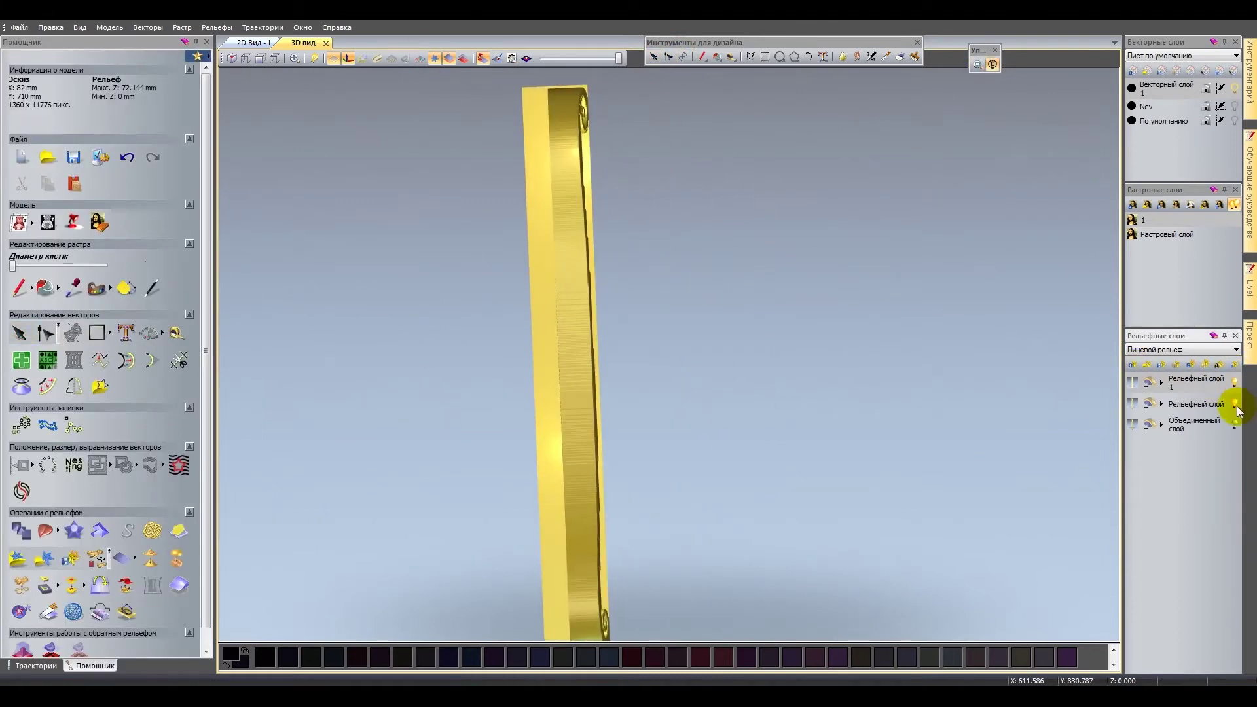
pyautogui.press('F2')
# Mirror a copy of the side profile outline horizontally onto the leg's opposite edge.
pyautogui.click(246, 59)
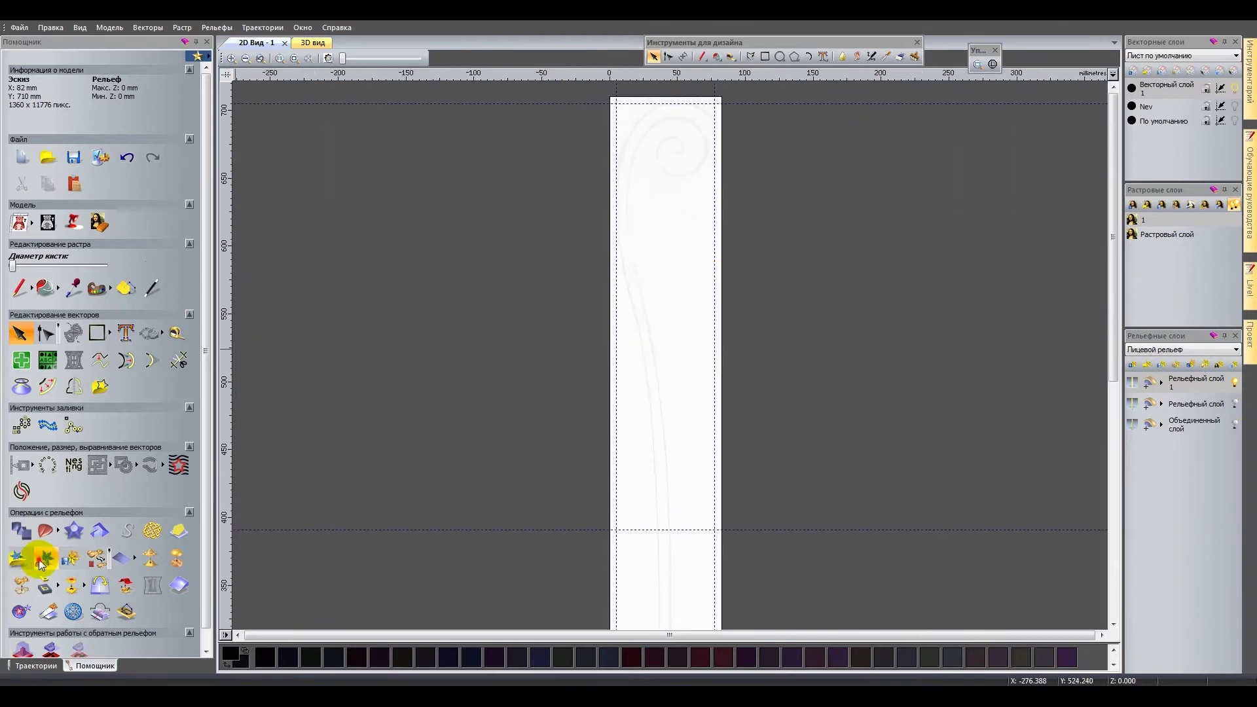
pyautogui.click(704, 222)
pyautogui.scroll(2, 703, 260)
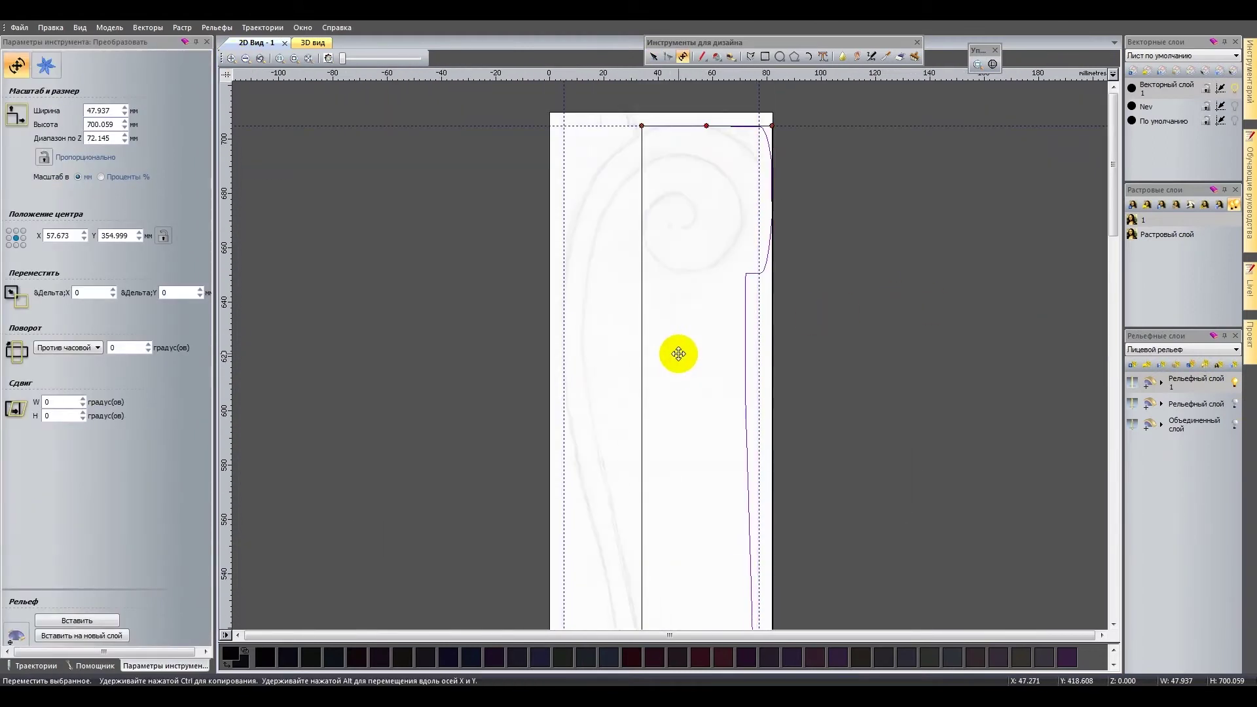
pyautogui.press('F3')
pyautogui.click(74, 387)
pyautogui.click(414, 237)
pyautogui.press('F2')
pyautogui.scroll(2, 518, 255)
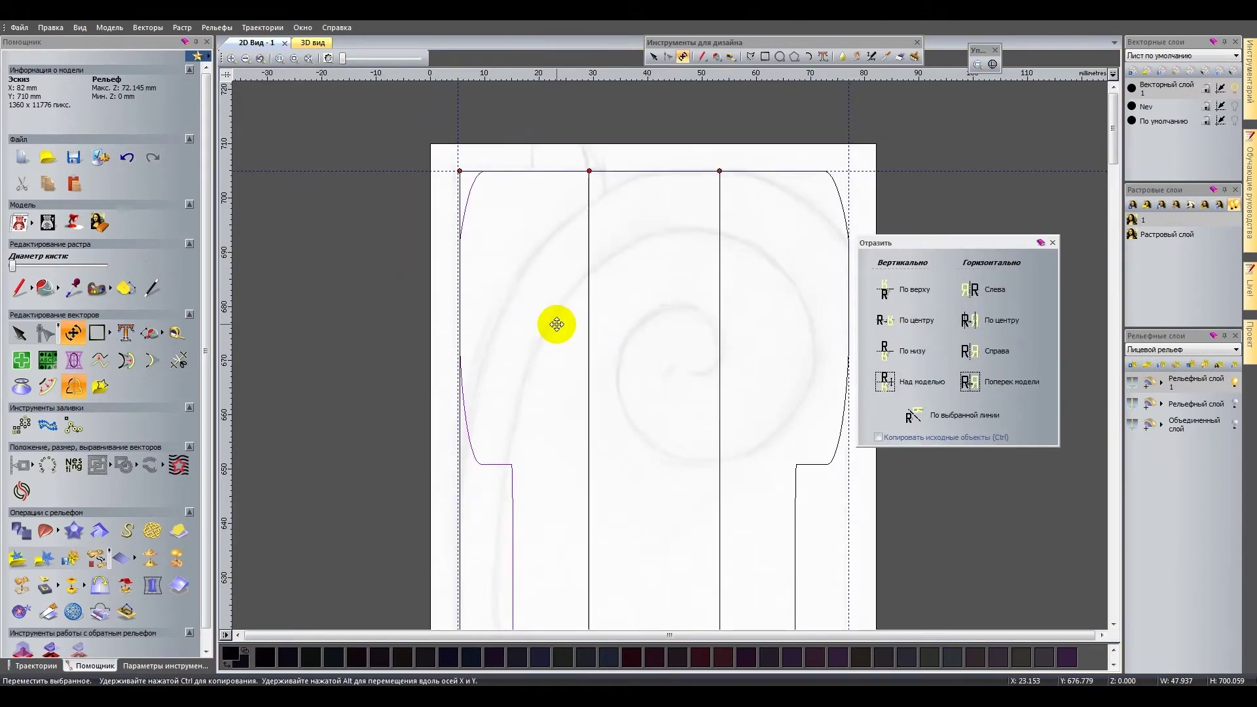
# Apply the mirrored moulding onto new layer Рельефный слой 2 and check both edges in 3D.
pyautogui.click(316, 44)
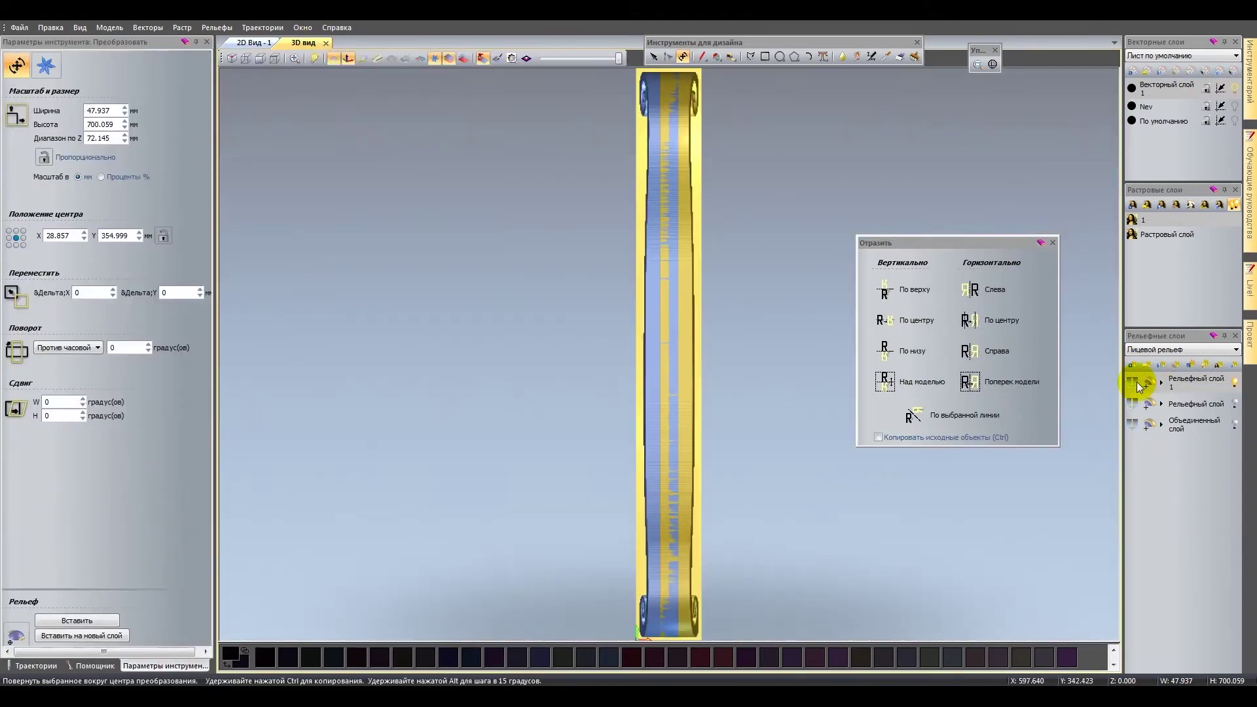
pyautogui.press('Escape')
pyautogui.moveTo(660, 290)
pyautogui.mouseDown()
pyautogui.moveTo(693, 390)
pyautogui.moveTo(677, 194)
pyautogui.mouseUp()
pyautogui.click(275, 58)
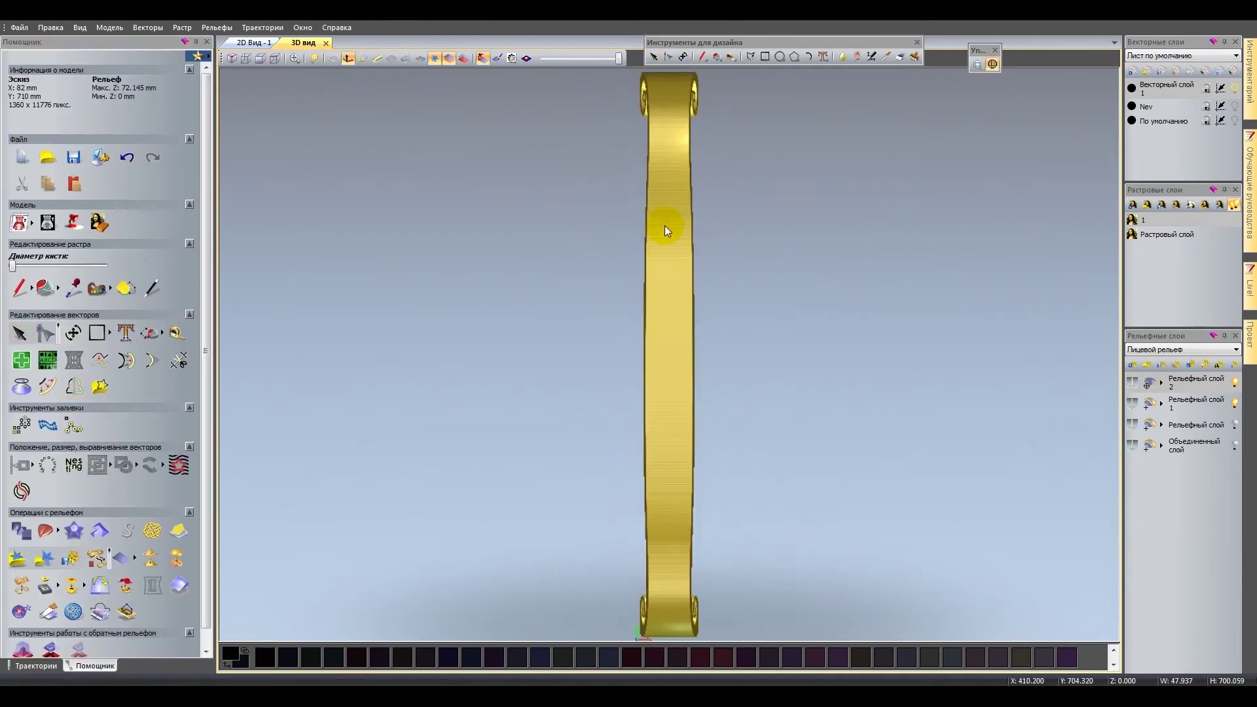
pyautogui.scroll(2, 665, 225)
pyautogui.scroll(5, 722, 182)
pyautogui.moveTo(516, 326); pyautogui.dragTo(719, 328)
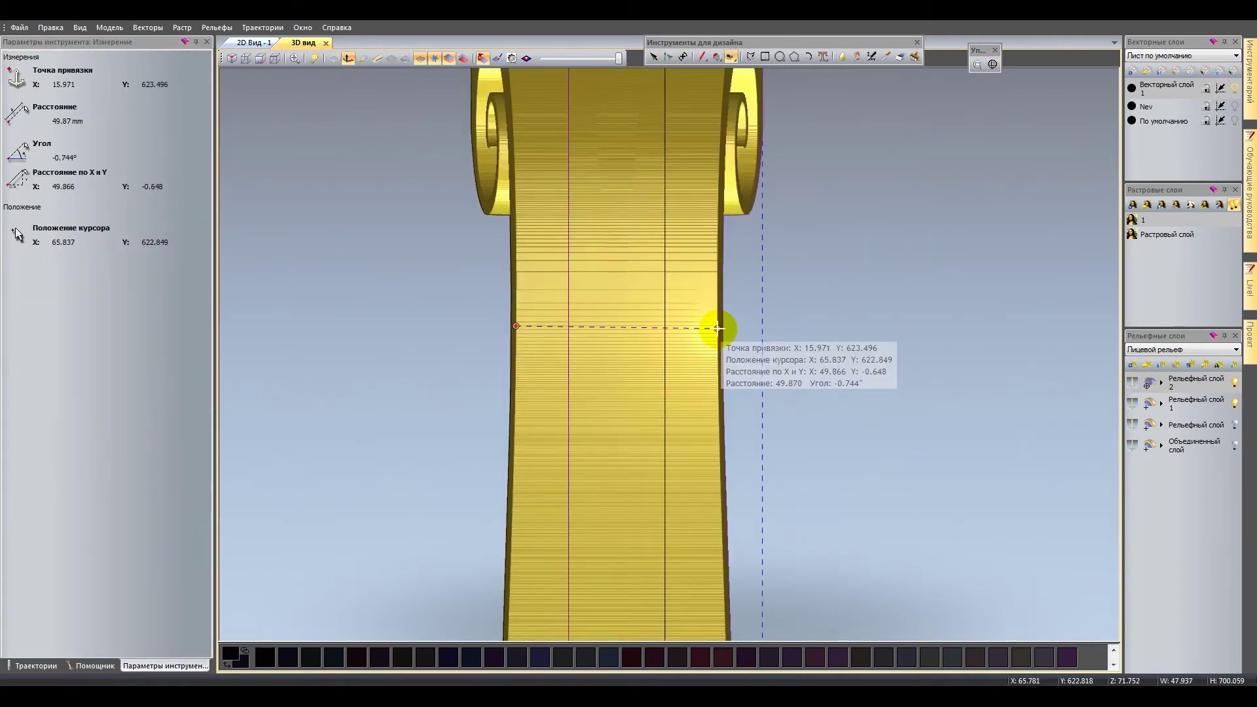
pyautogui.scroll(-5, 720, 330)
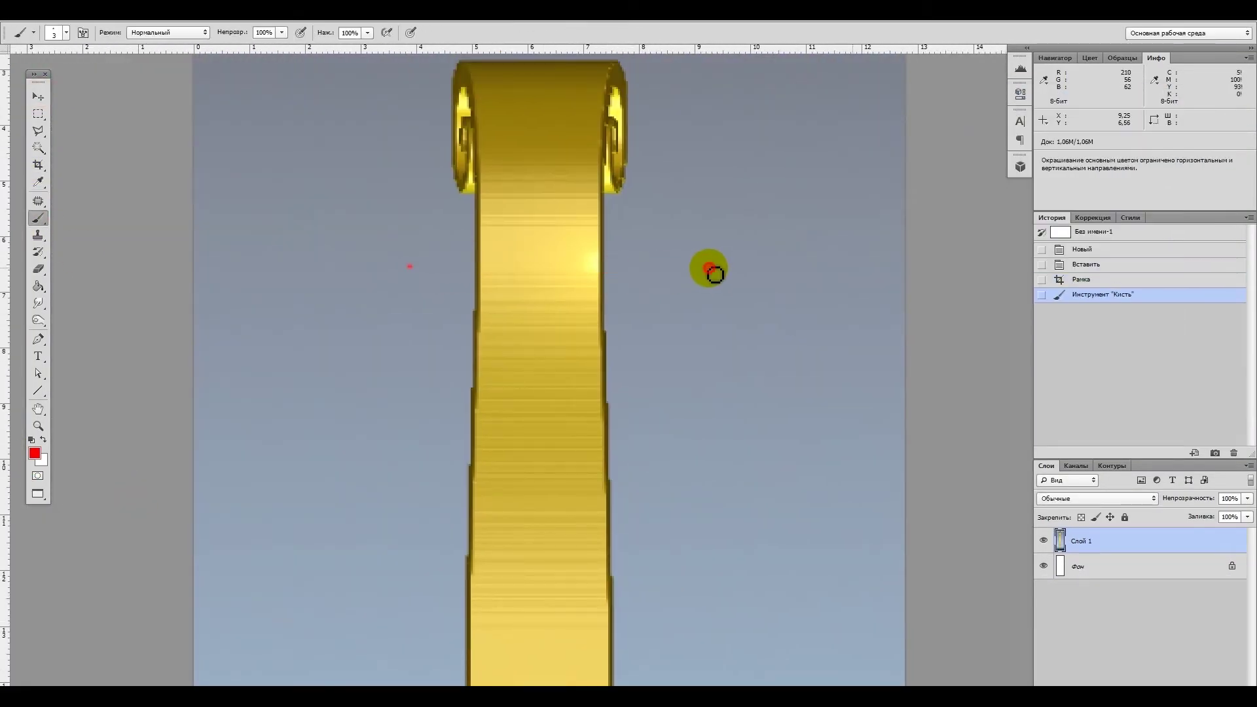
# Draw a red straight dimension line with two arrowhead barbs and label it 5.
pyautogui.keyDown('shift'); pyautogui.click(711, 267); pyautogui.keyUp('shift')
pyautogui.moveTo(429, 262); pyautogui.dragTo(408, 268)
pyautogui.hotkey('ctrl', 'z')
pyautogui.moveTo(602, 267); pyautogui.dragTo(630, 255)
pyautogui.moveTo(602, 269); pyautogui.dragTo(639, 284)
pyautogui.moveTo(702, 225); pyautogui.dragTo(681, 228)
pyautogui.moveTo(681, 228); pyautogui.dragTo(674, 261)
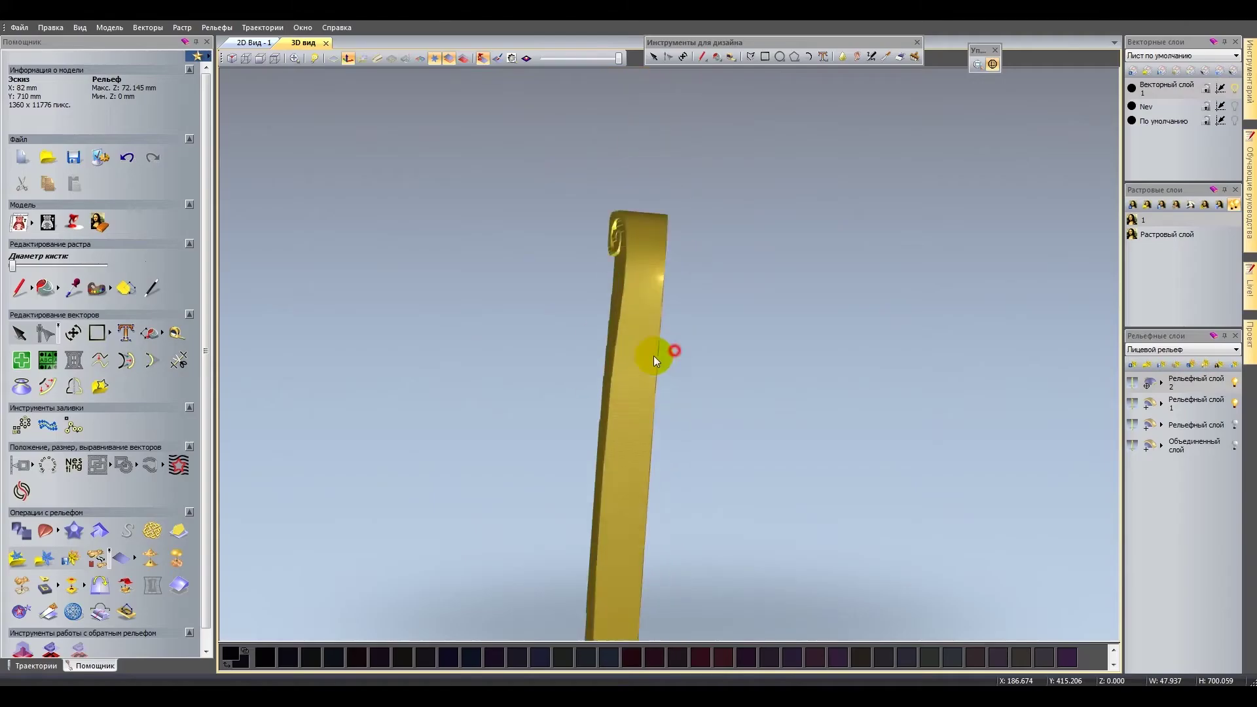
# Orbit the leg and scale the leaf relief down to about 52.929 × 74.859 mm.
pyautogui.moveTo(672, 315)
pyautogui.mouseDown()
pyautogui.moveTo(801, 332)
pyautogui.moveTo(670, 254)
pyautogui.moveTo(677, 311)
pyautogui.moveTo(576, 520)
pyautogui.moveTo(626, 361)
pyautogui.moveTo(338, 202)
pyautogui.mouseUp()
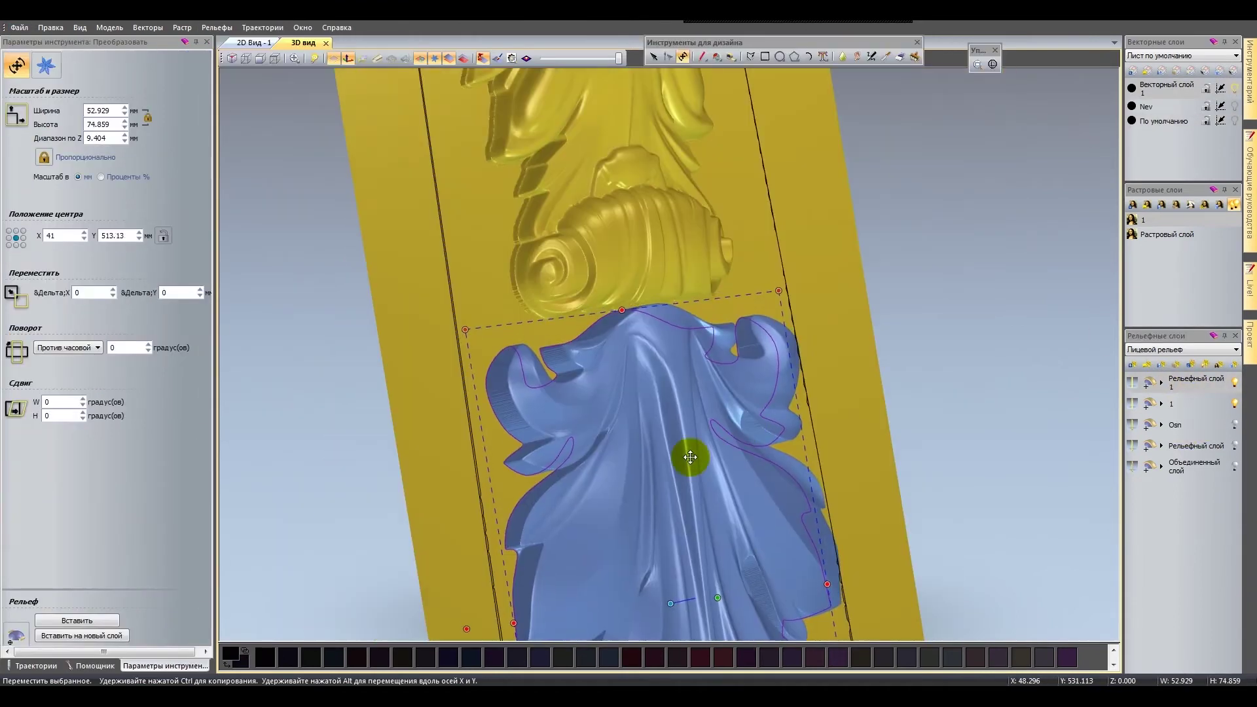
pyautogui.moveTo(690, 457); pyautogui.dragTo(870, 465)
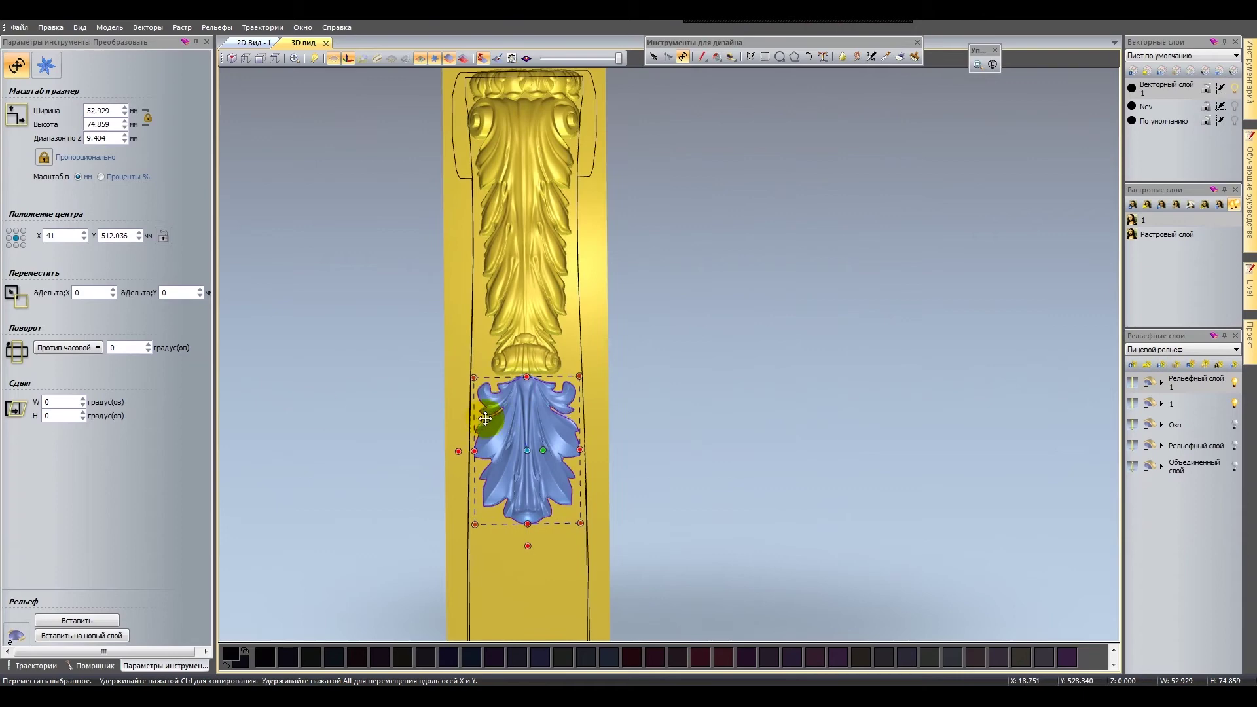
# Make the leaf relief slightly smaller, undoing and then redoing the change.
pyautogui.scroll(2, 655, 393)
pyautogui.click(125, 114)
pyautogui.click(124, 114)
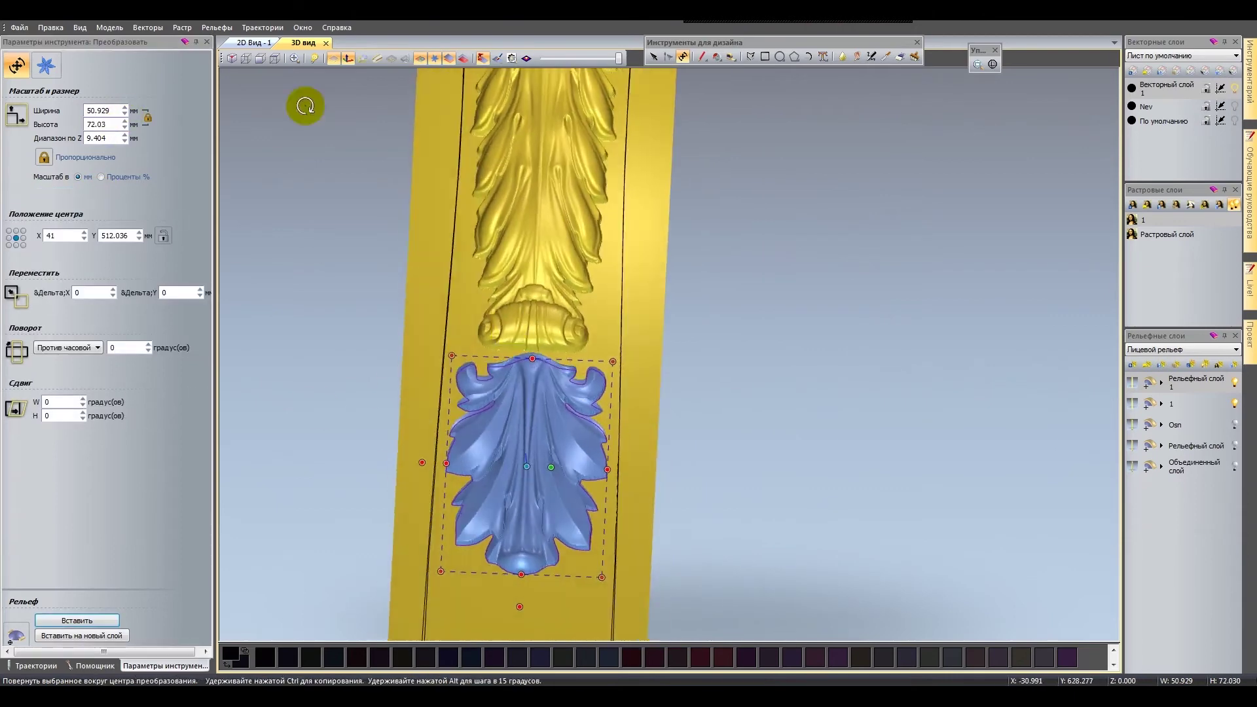
pyautogui.scroll(3, 528, 384)
pyautogui.scroll(-2, 527, 385)
pyautogui.scroll(-2, 565, 393)
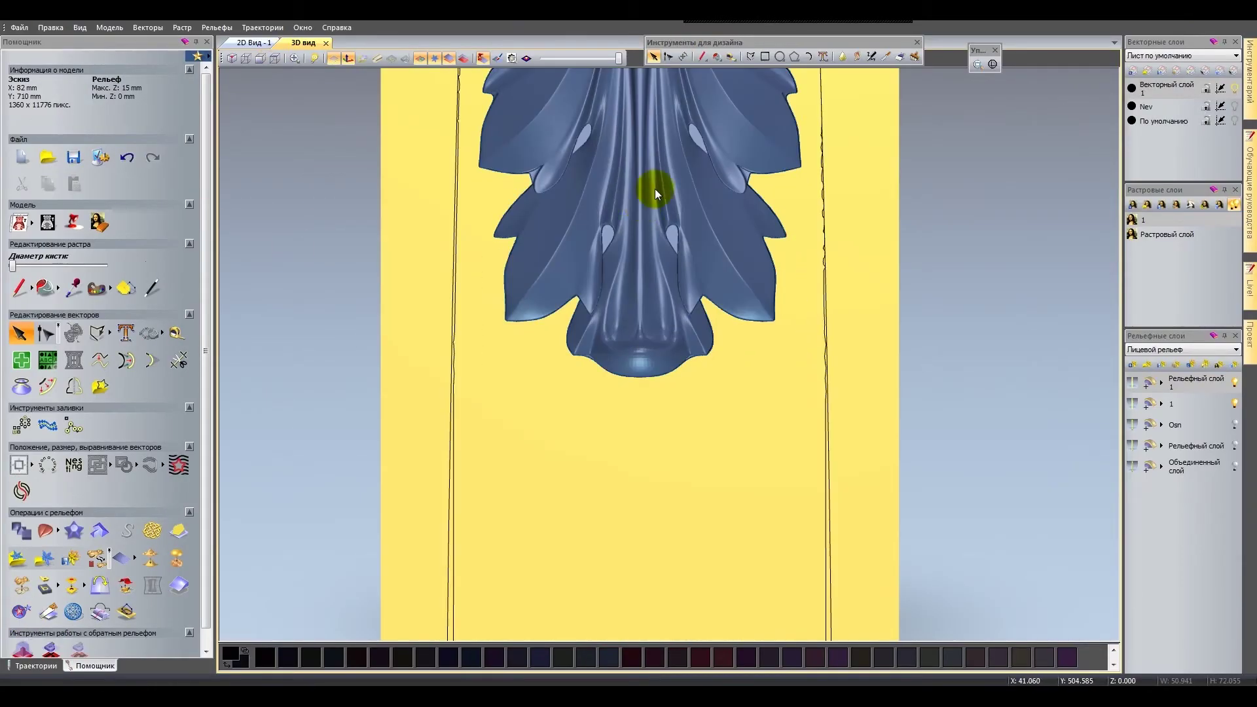
pyautogui.hotkey('ctrl', 'z')
pyautogui.scroll(-3, 655, 189)
pyautogui.hotkey('ctrl', 'y')
pyautogui.scroll(2, 598, 311)
# Array-copy the leaf downward and stretch the lower copy to 50.941 × 72.055 mm.
pyautogui.click(21, 426)
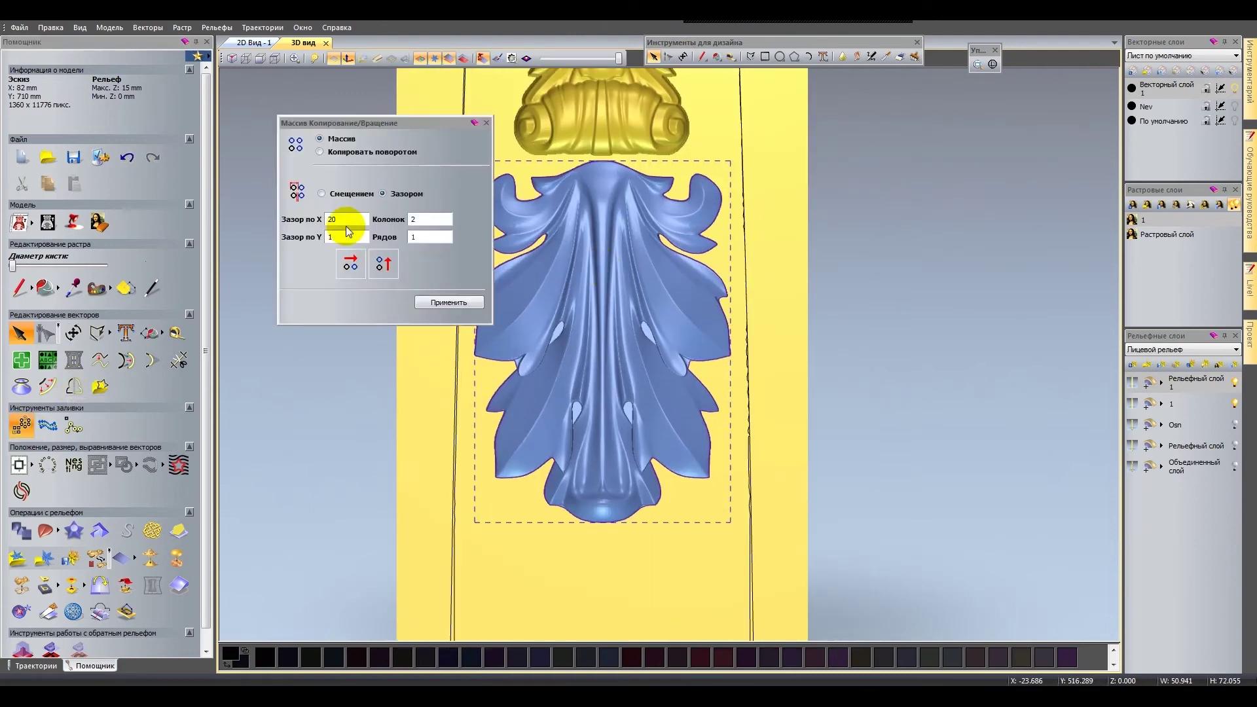
pyautogui.click(388, 264)
pyautogui.click(449, 302)
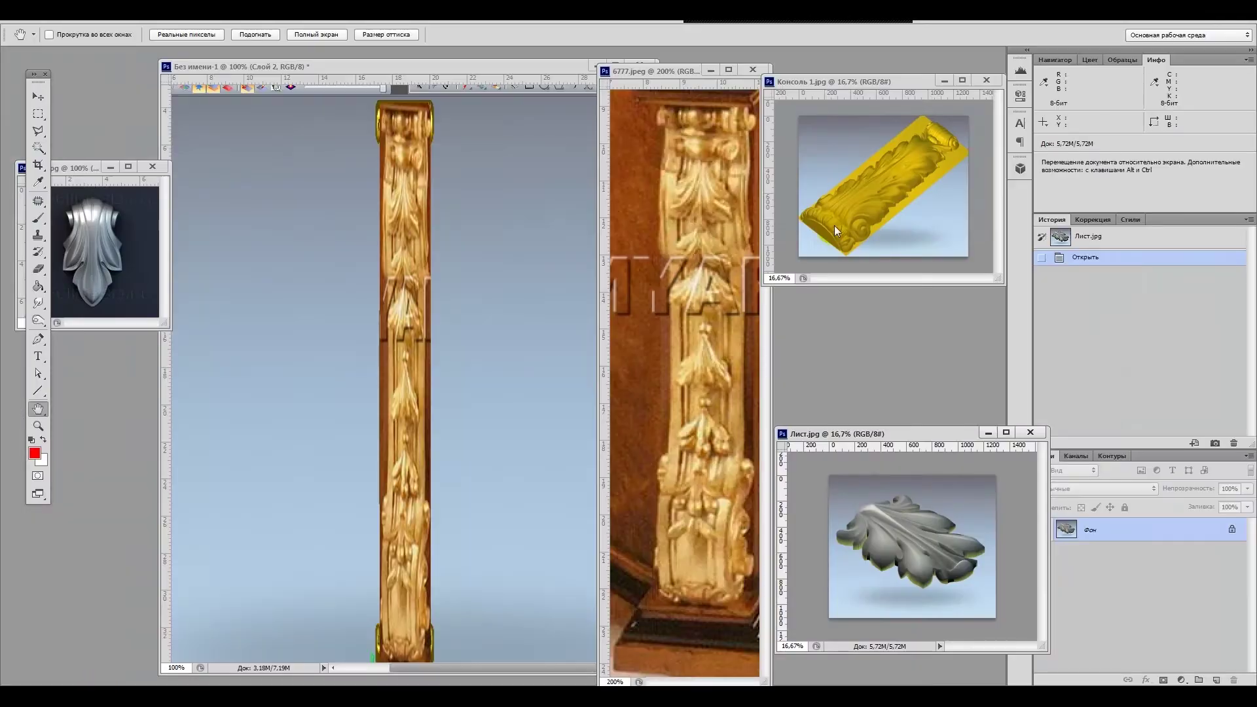
pyautogui.click(576, 450)
pyautogui.scroll(-2, 634, 275)
pyautogui.scroll(-1, 607, 343)
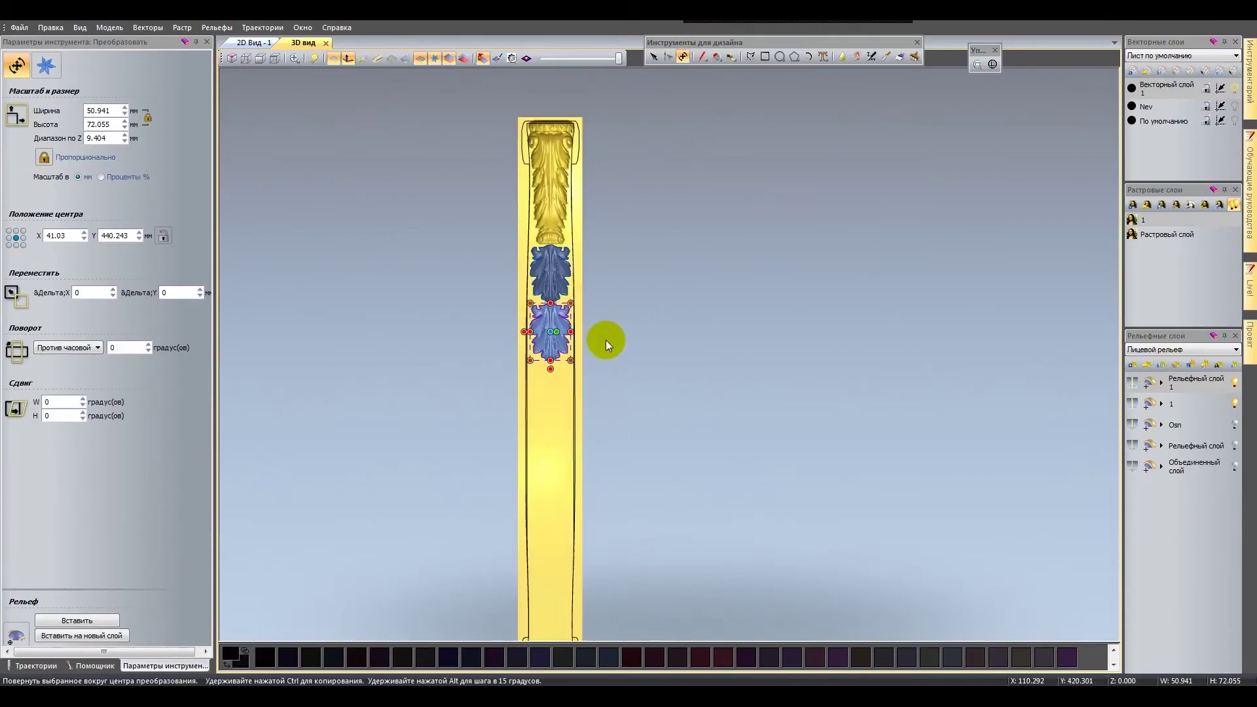
pyautogui.scroll(3, 544, 458)
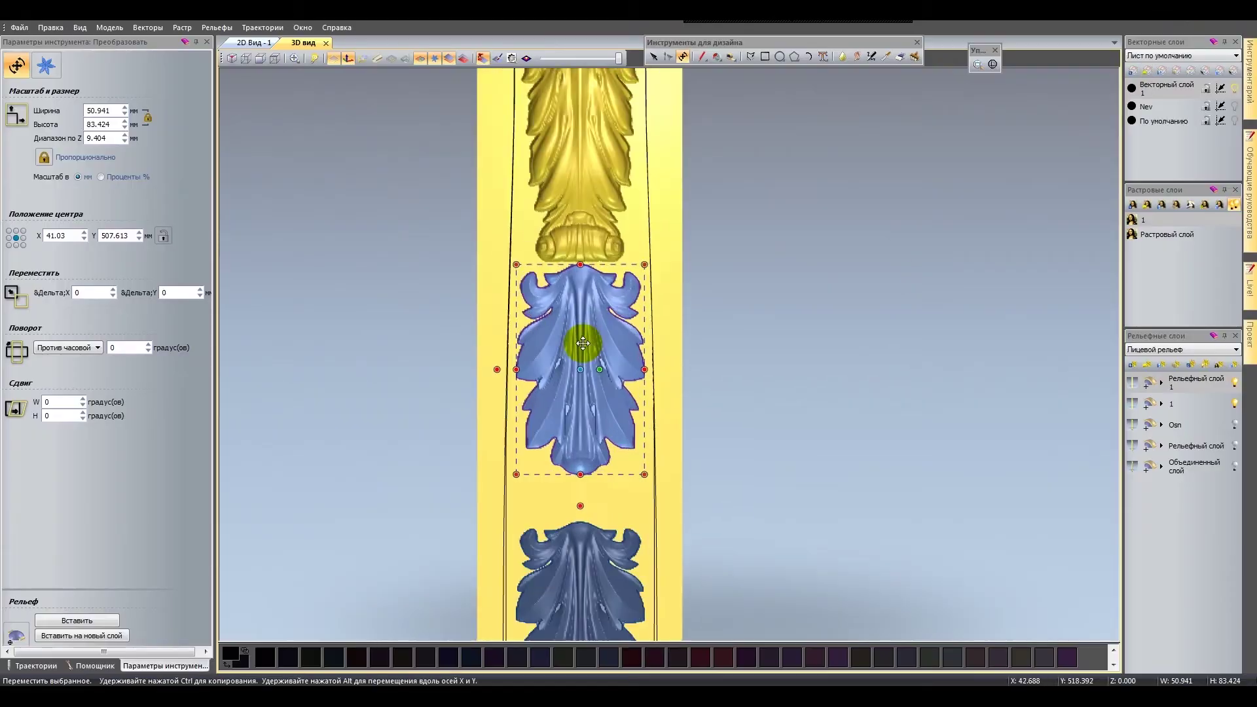
pyautogui.moveTo(580, 474); pyautogui.dragTo(576, 534)
pyautogui.scroll(-2, 576, 534)
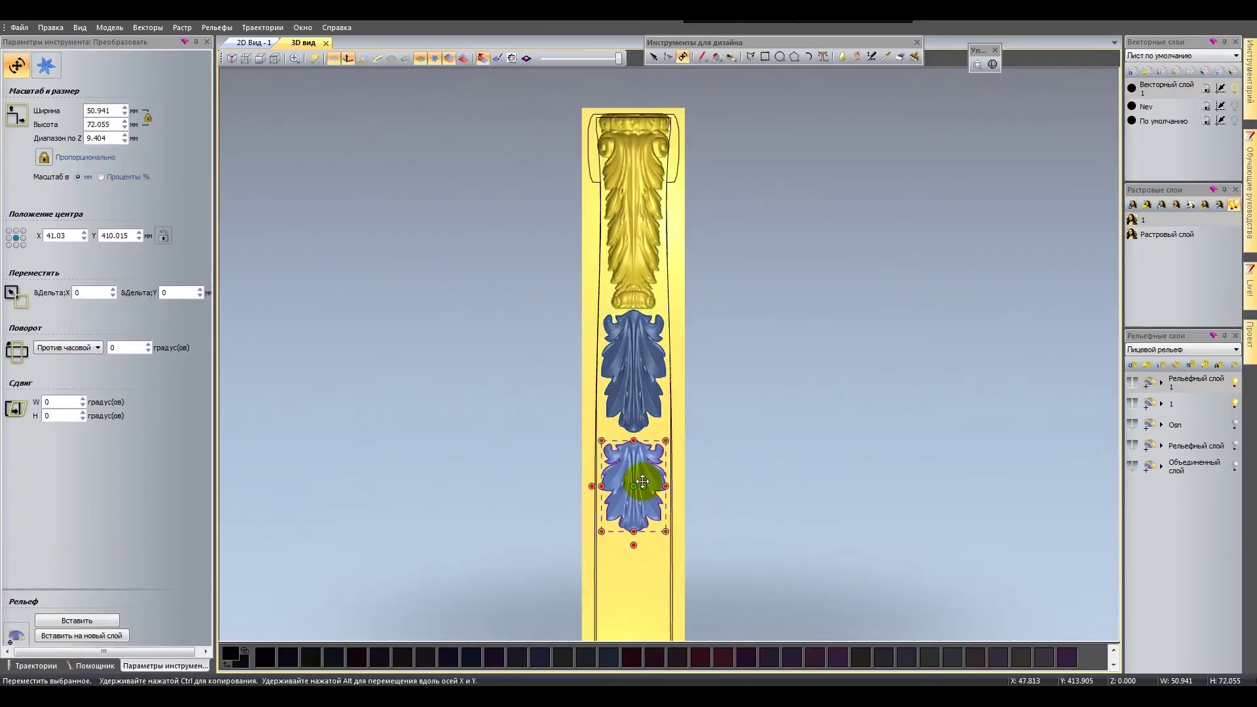
# Array-copy the lower leaf to add another leaf below it.
pyautogui.scroll(-2, 638, 444)
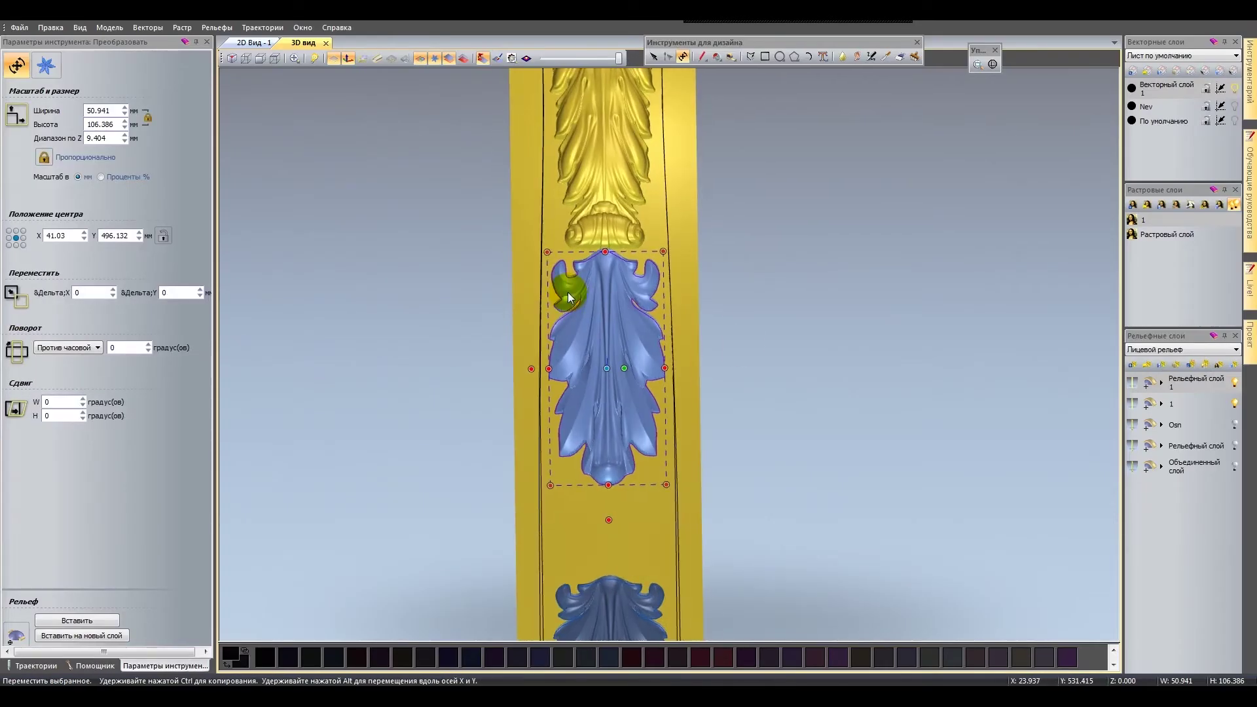
pyautogui.click(619, 608)
pyautogui.click(130, 600)
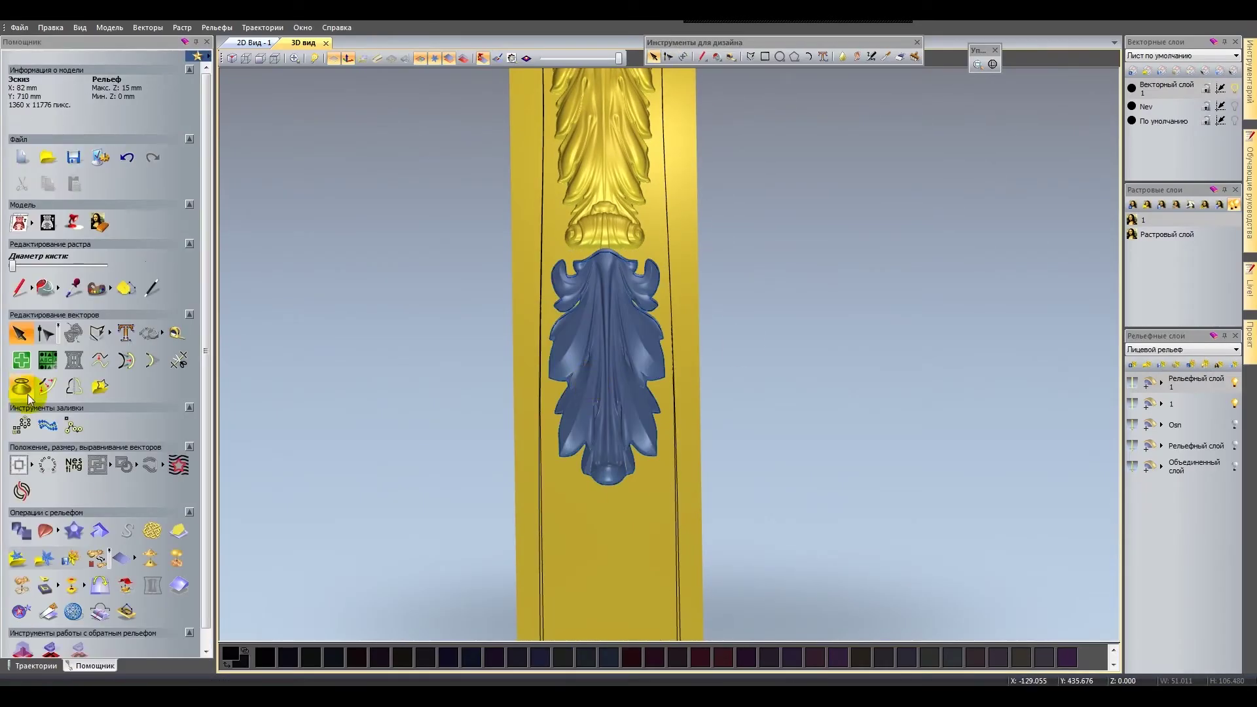
pyautogui.click(446, 303)
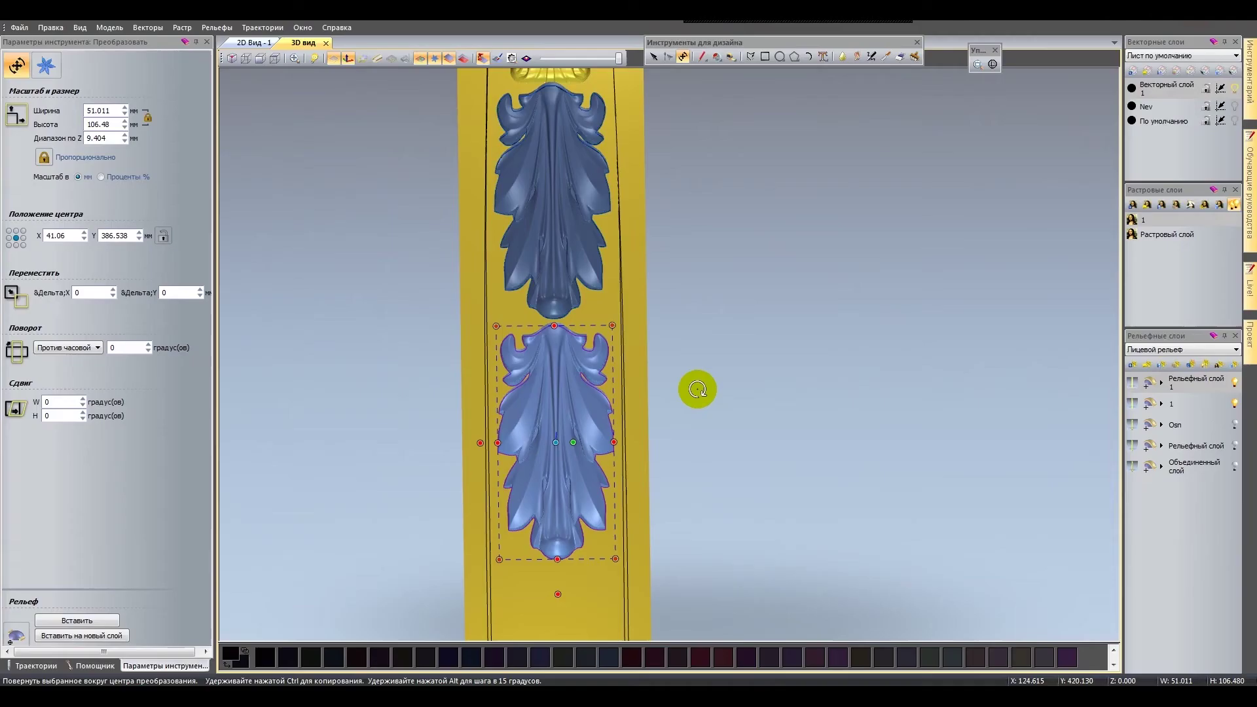
# Adjust both leaves with Transform and paste the 51.011 × 106.48 mm leaf into the relief.
pyautogui.click(77, 620)
pyautogui.doubleClick(582, 237)
pyautogui.click(1131, 361)
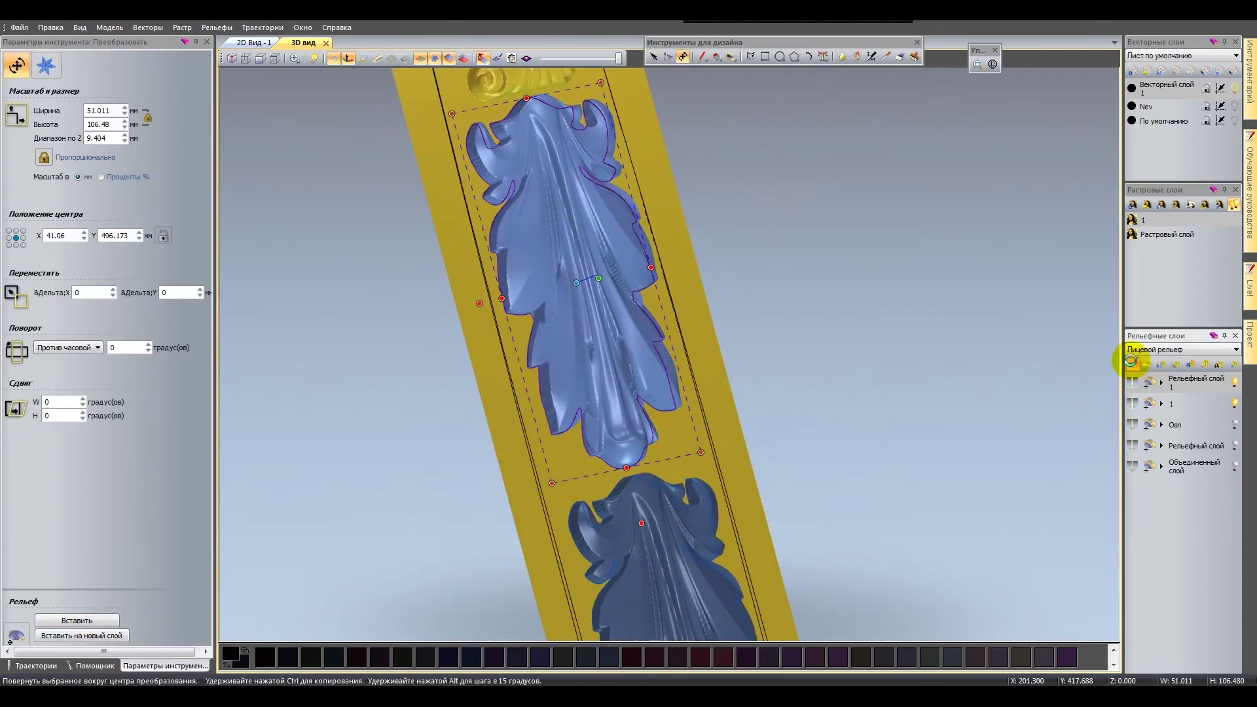
pyautogui.doubleClick(563, 320)
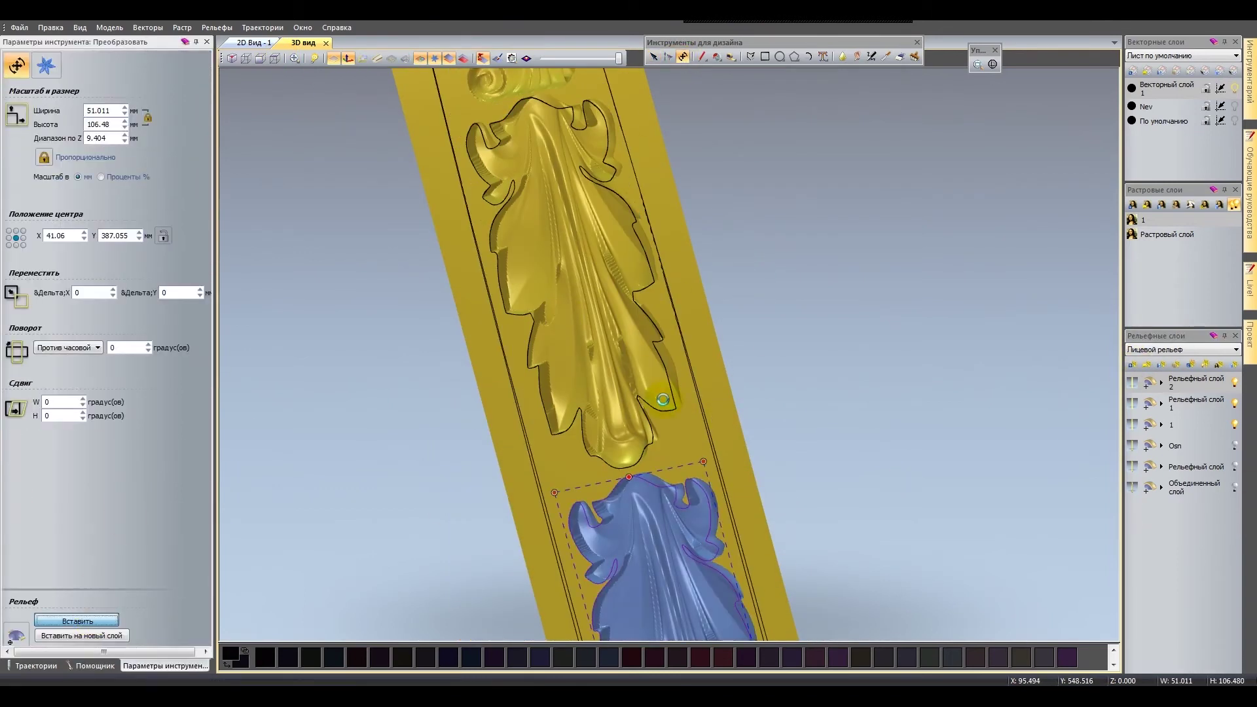
pyautogui.click(1236, 406)
# Paste the lower leaf into the relief and show the Osn layer again.
pyautogui.click(797, 457)
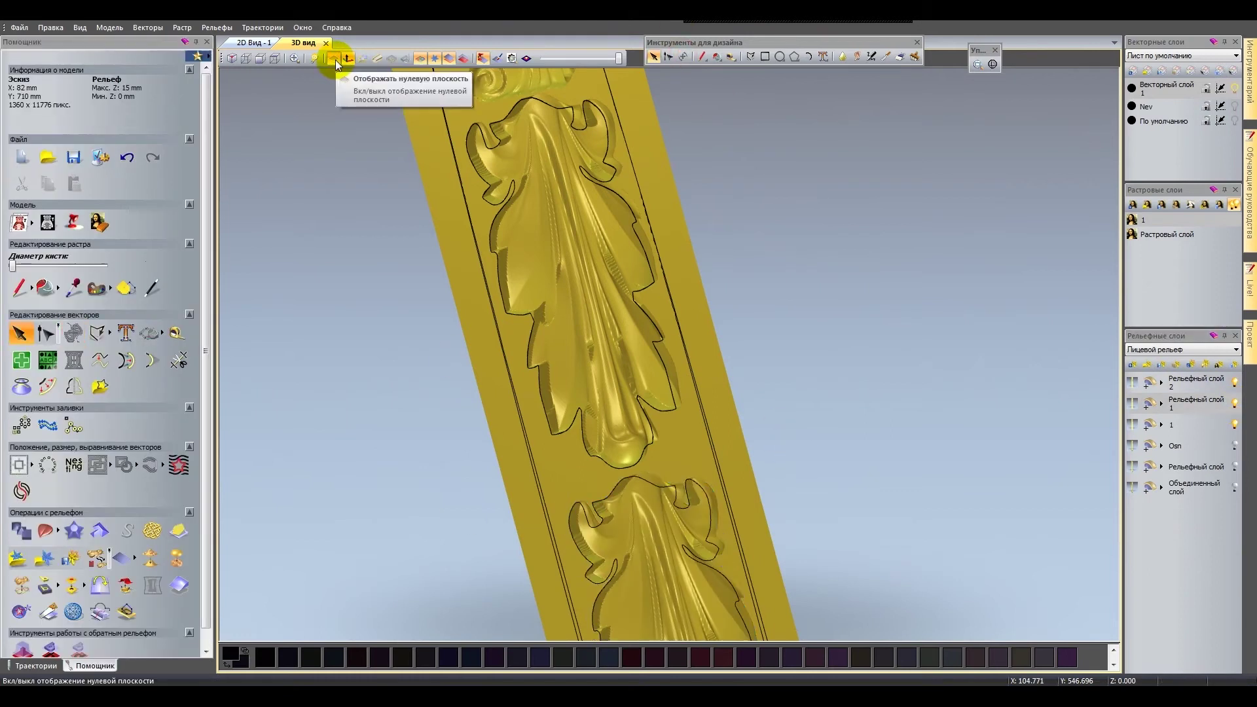
pyautogui.click(1235, 445)
pyautogui.moveTo(819, 380)
pyautogui.mouseDown()
pyautogui.moveTo(716, 361)
pyautogui.moveTo(707, 247)
pyautogui.moveTo(957, 285)
pyautogui.moveTo(623, 297)
pyautogui.mouseUp()
# Edit the nodes of the top scroll's vector outline into a heart shape.
pyautogui.scroll(5, 577, 368)
pyautogui.doubleClick(576, 368)
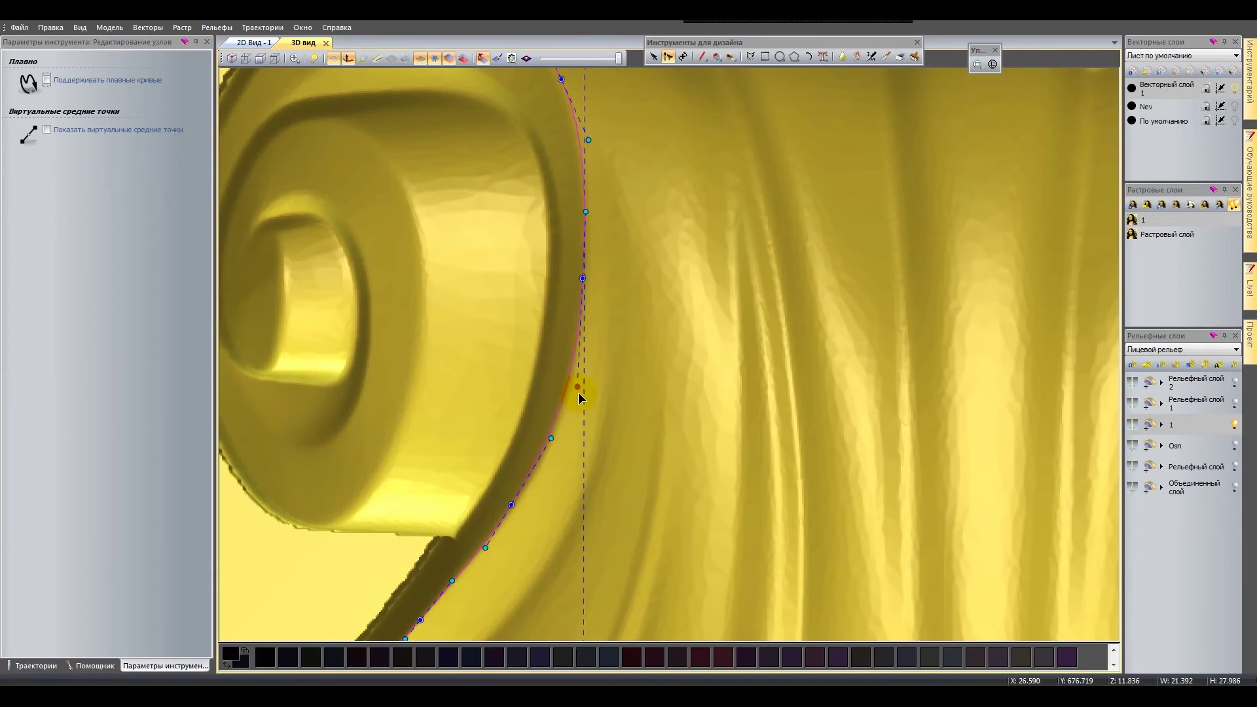
pyautogui.scroll(-3, 578, 392)
pyautogui.scroll(3, 476, 367)
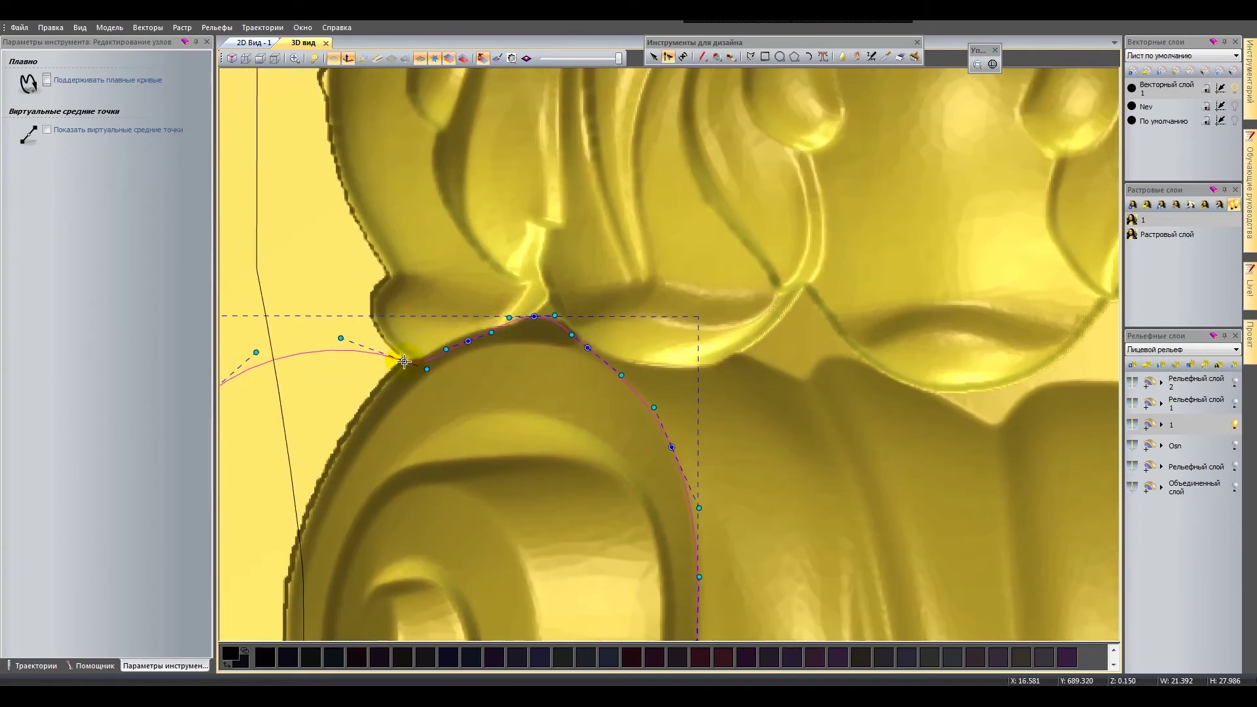
pyautogui.scroll(-3, 461, 339)
pyautogui.scroll(3, 470, 289)
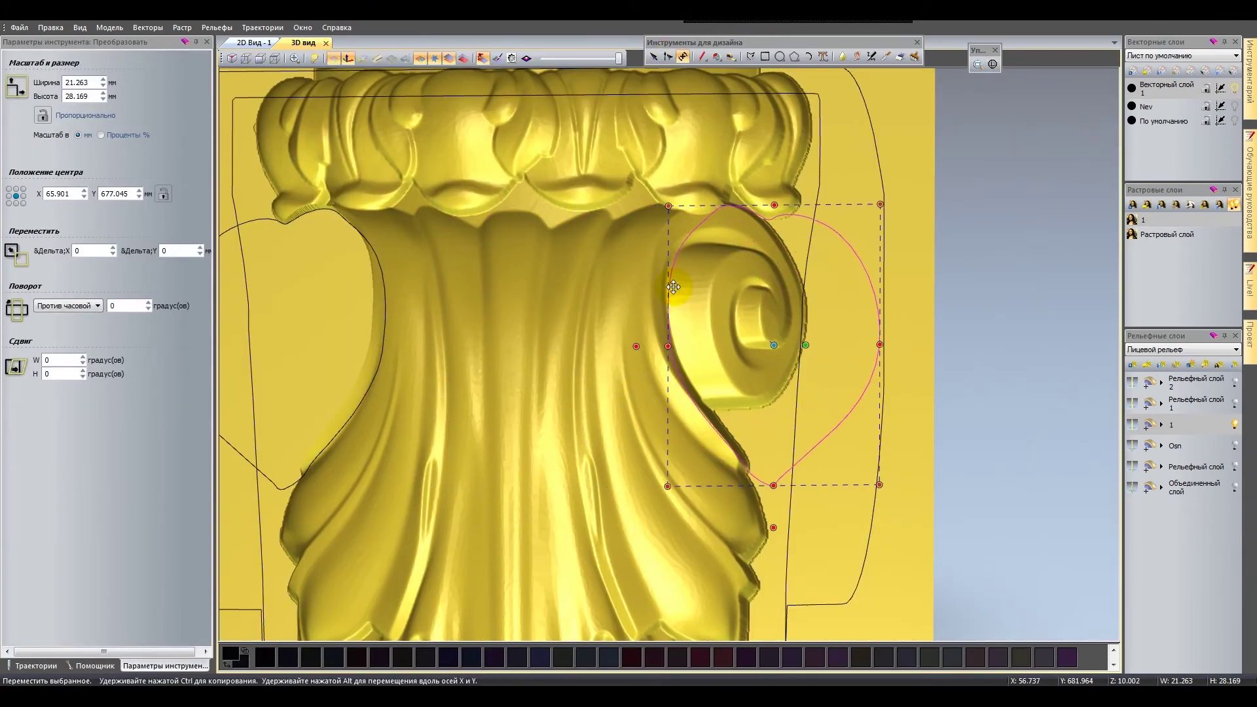
# Zoom in on the scrolled end, view it at an angle, then set a straight front view of the leg.
pyautogui.click(283, 64)
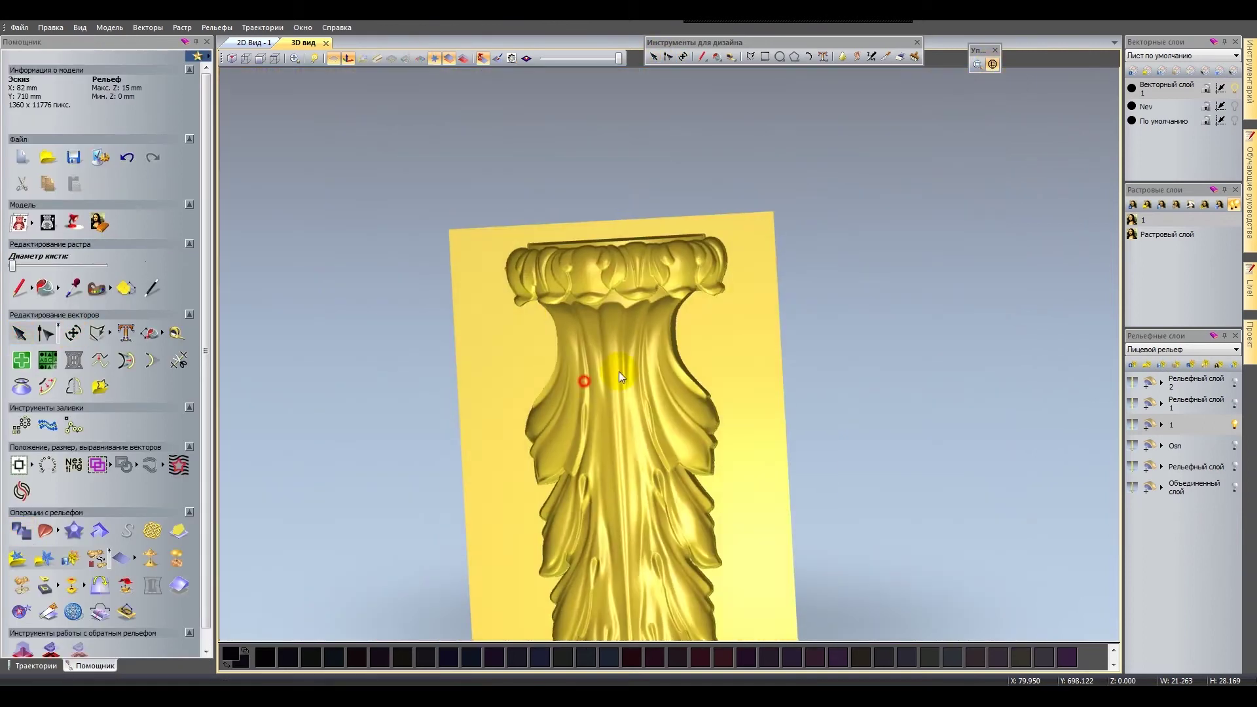
pyautogui.moveTo(619, 371)
pyautogui.mouseDown()
pyautogui.moveTo(709, 422)
pyautogui.moveTo(499, 340)
pyautogui.moveTo(1022, 306)
pyautogui.moveTo(770, 427)
pyautogui.moveTo(481, 276)
pyautogui.moveTo(530, 358)
pyautogui.moveTo(634, 301)
pyautogui.moveTo(647, 314)
pyautogui.mouseUp()
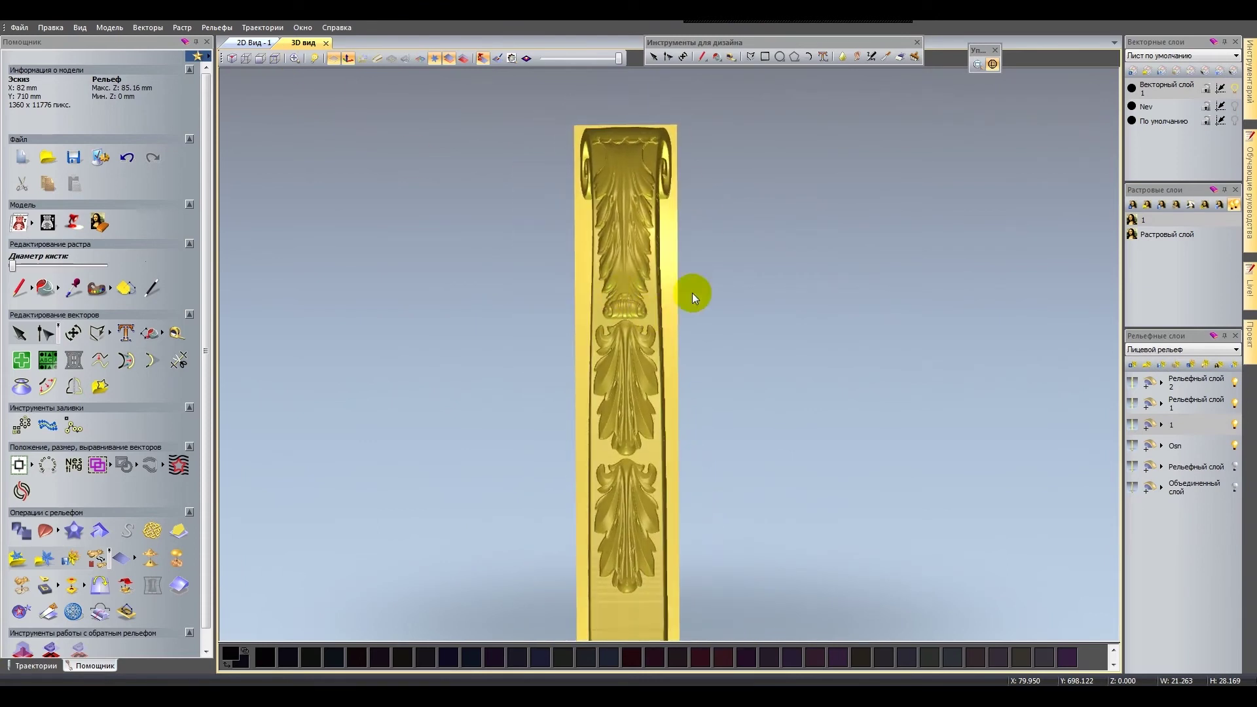
pyautogui.click(267, 65)
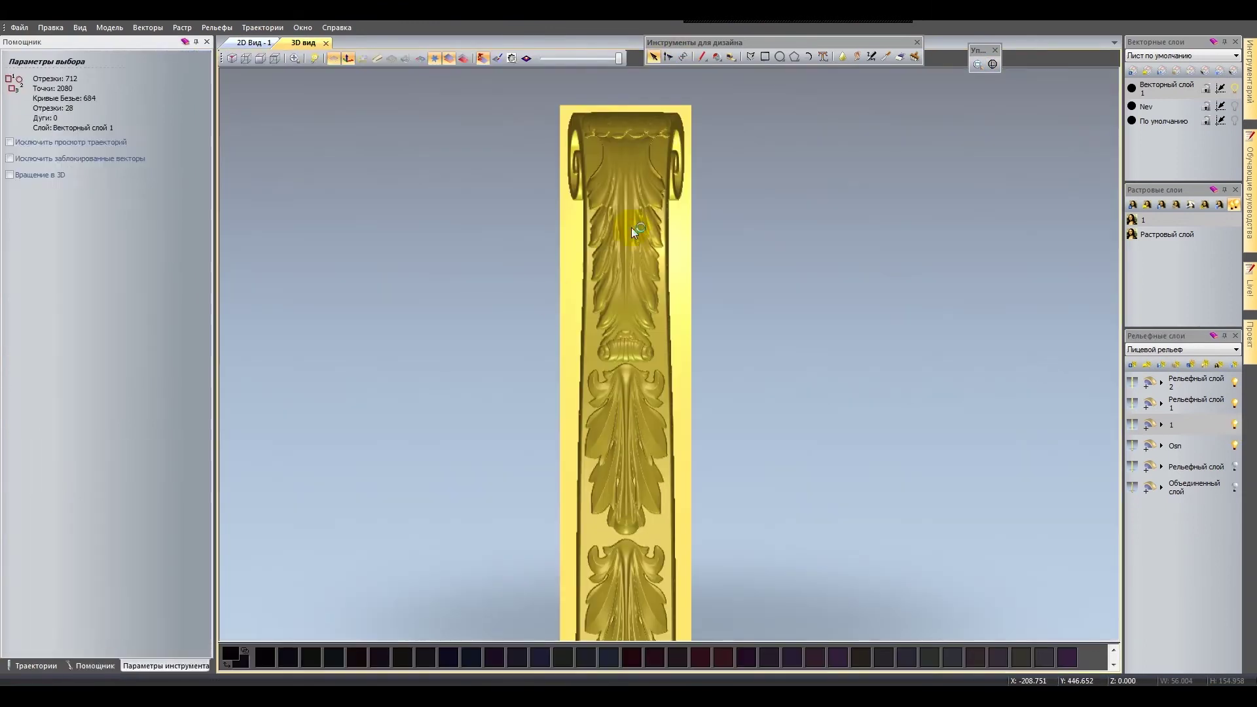
# Mirror a copy of the top scrolled-leaf relief down to the bottom end as Рельефный слой 3.
pyautogui.click(632, 226)
pyautogui.click(74, 392)
pyautogui.click(892, 379)
pyautogui.click(1032, 258)
pyautogui.click(72, 388)
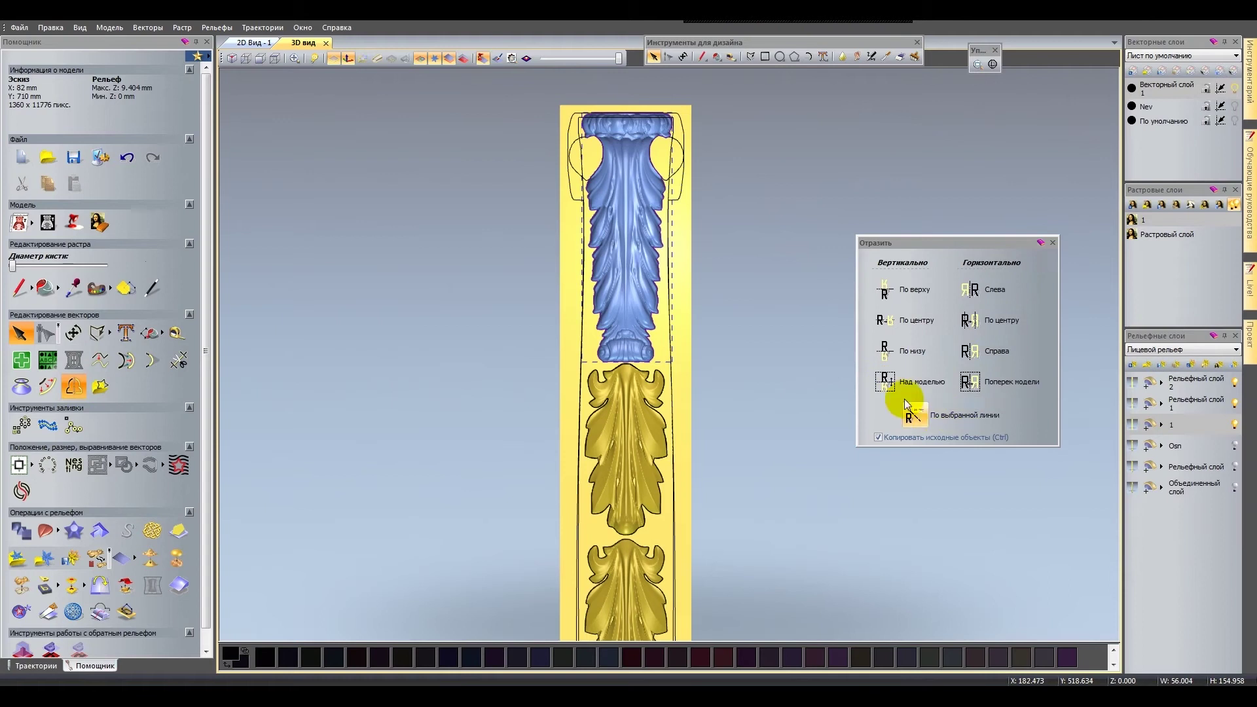
pyautogui.click(886, 381)
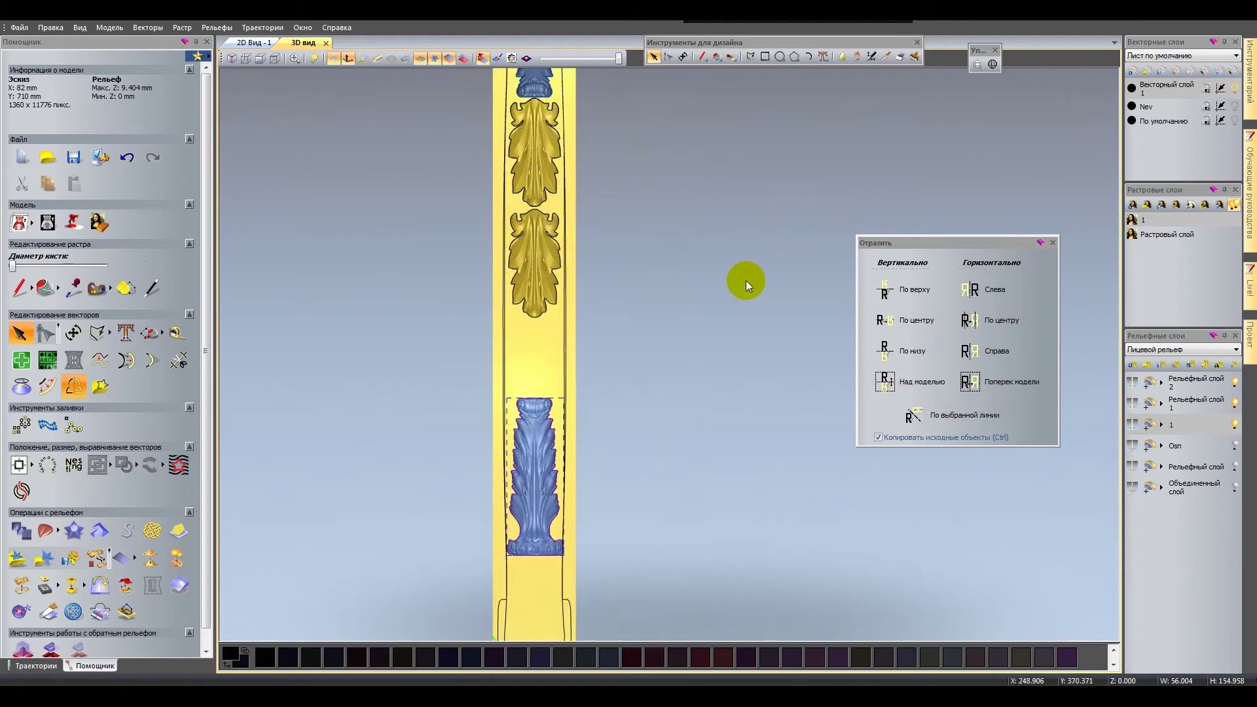
pyautogui.scroll(3, 660, 391)
pyautogui.click(1235, 446)
pyautogui.hotkey('ctrl', 't')
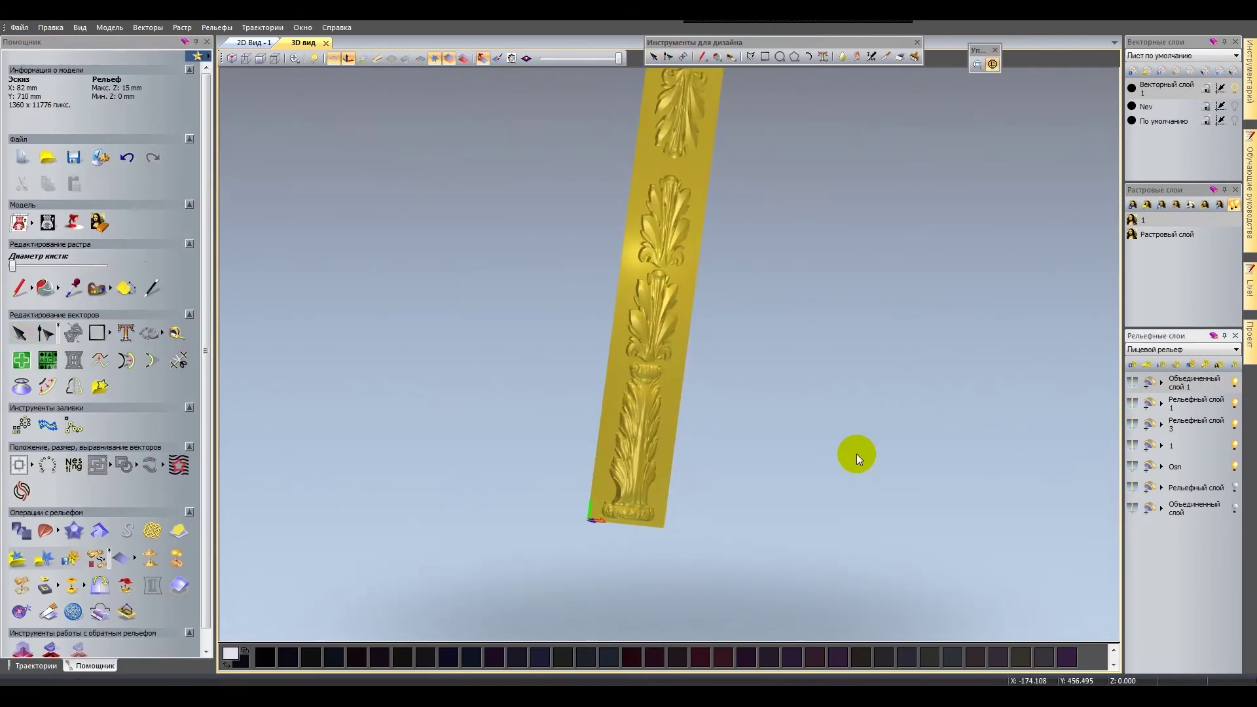
# Orbit the 3D view to check the console leg with scrolls at both ends.
pyautogui.moveTo(854, 452)
pyautogui.mouseDown()
pyautogui.moveTo(460, 288)
pyautogui.moveTo(720, 367)
pyautogui.moveTo(711, 310)
pyautogui.mouseUp()
pyautogui.click(1030, 149)
pyautogui.scroll(3, 709, 305)
pyautogui.moveTo(756, 419); pyautogui.dragTo(762, 454)
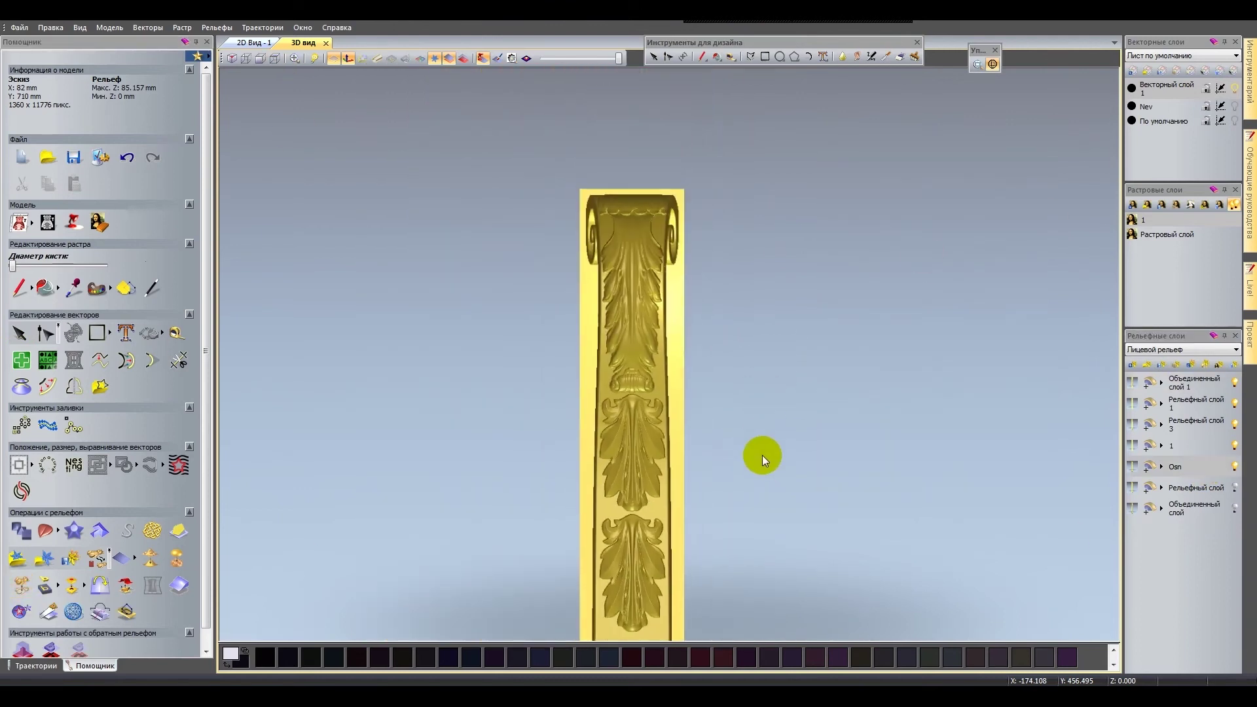
pyautogui.moveTo(761, 389); pyautogui.dragTo(450, 457)
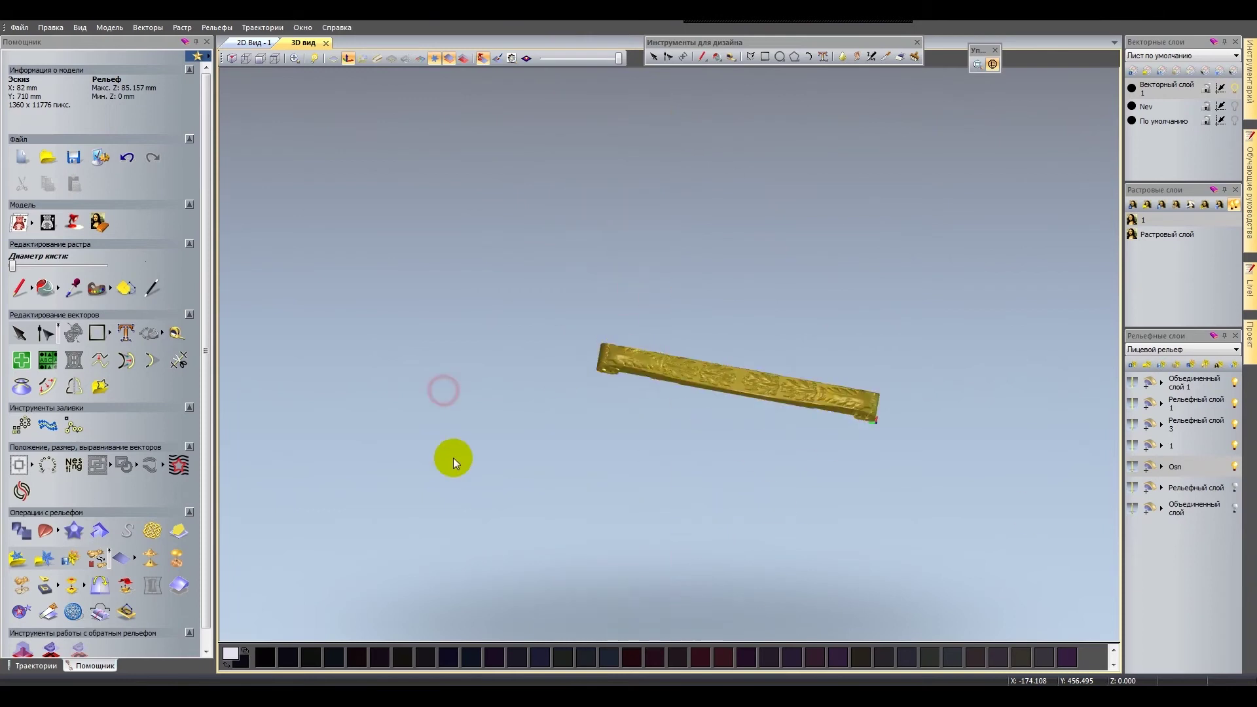
pyautogui.moveTo(866, 388); pyautogui.dragTo(690, 443)
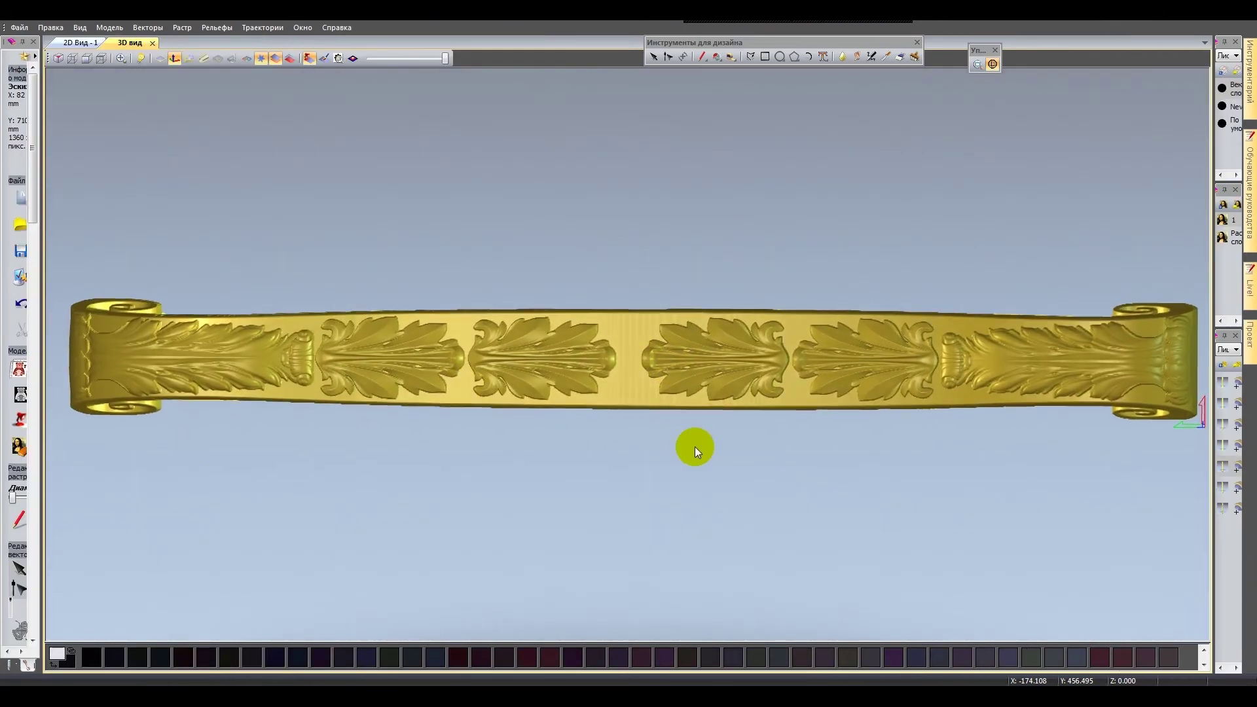
pyautogui.scroll(5, 690, 443)
# Hide relief layer 1, Рельефный слой 1 and the middle ornament relief, then select the Scale Relief height.
pyautogui.moveTo(1130, 312); pyautogui.dragTo(196, 380)
pyautogui.click(1235, 445)
pyautogui.click(1235, 404)
pyautogui.click(1233, 429)
pyautogui.click(1235, 385)
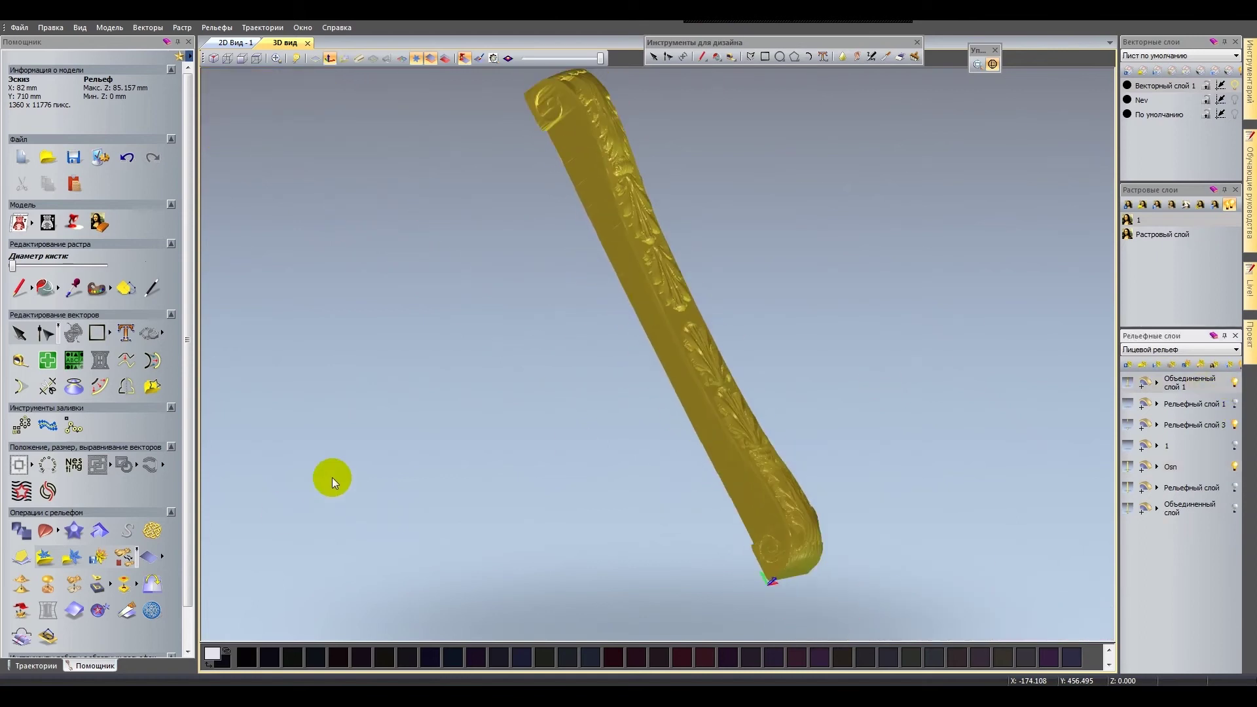
pyautogui.click(73, 583)
pyautogui.click(943, 313)
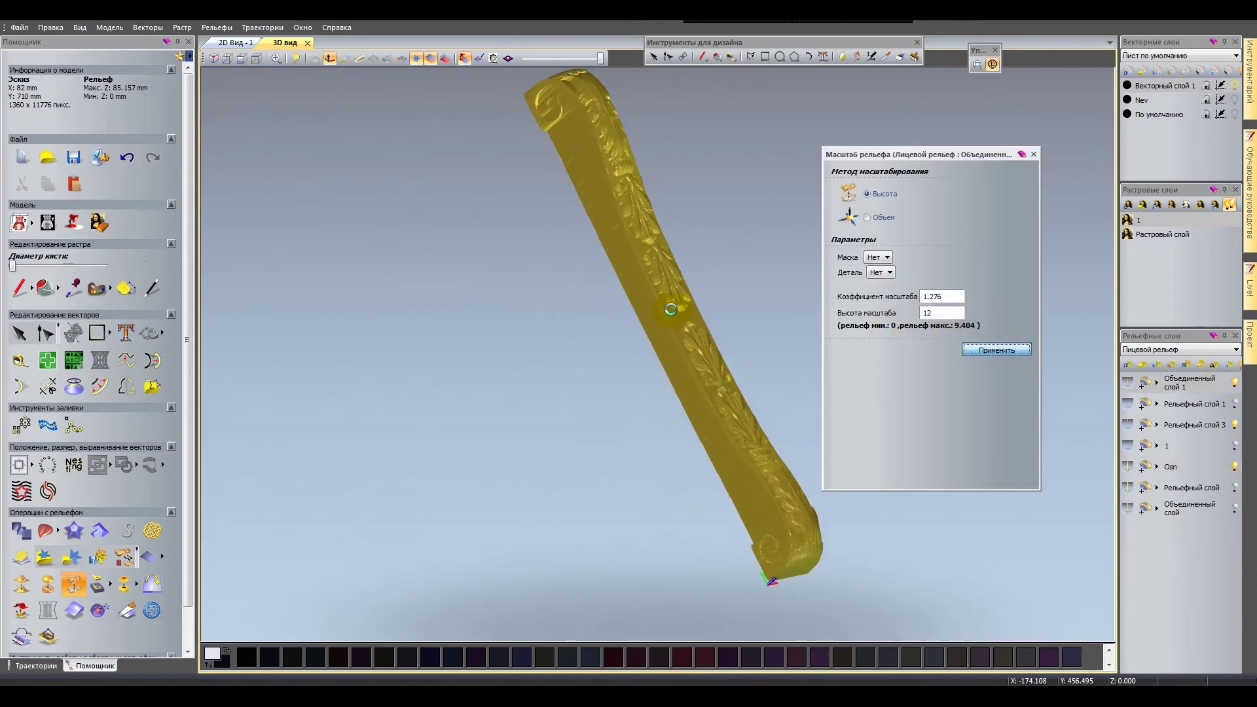
# Apply a relief height of 12 to the merged relief and 20 to the other layer.
pyautogui.press('Return')
pyautogui.scroll(3, 576, 470)
pyautogui.scroll(2, 694, 330)
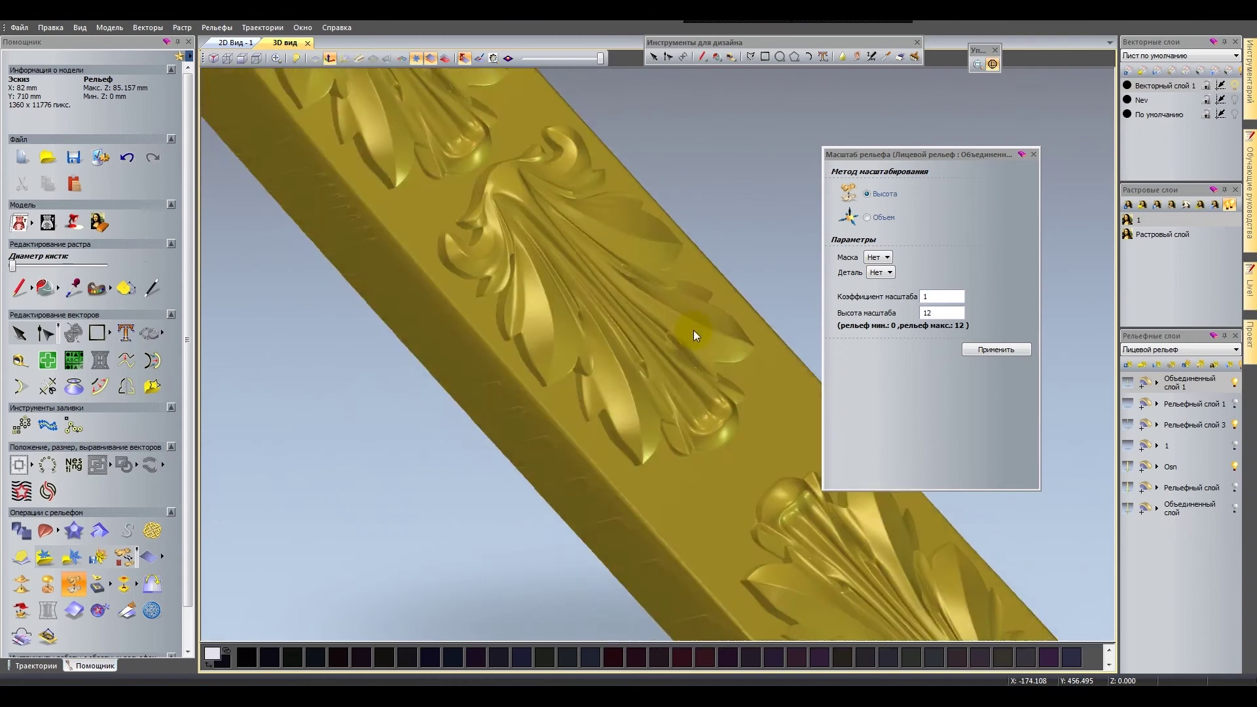
pyautogui.scroll(2, 611, 203)
pyautogui.scroll(-5, 612, 203)
pyautogui.write('20')
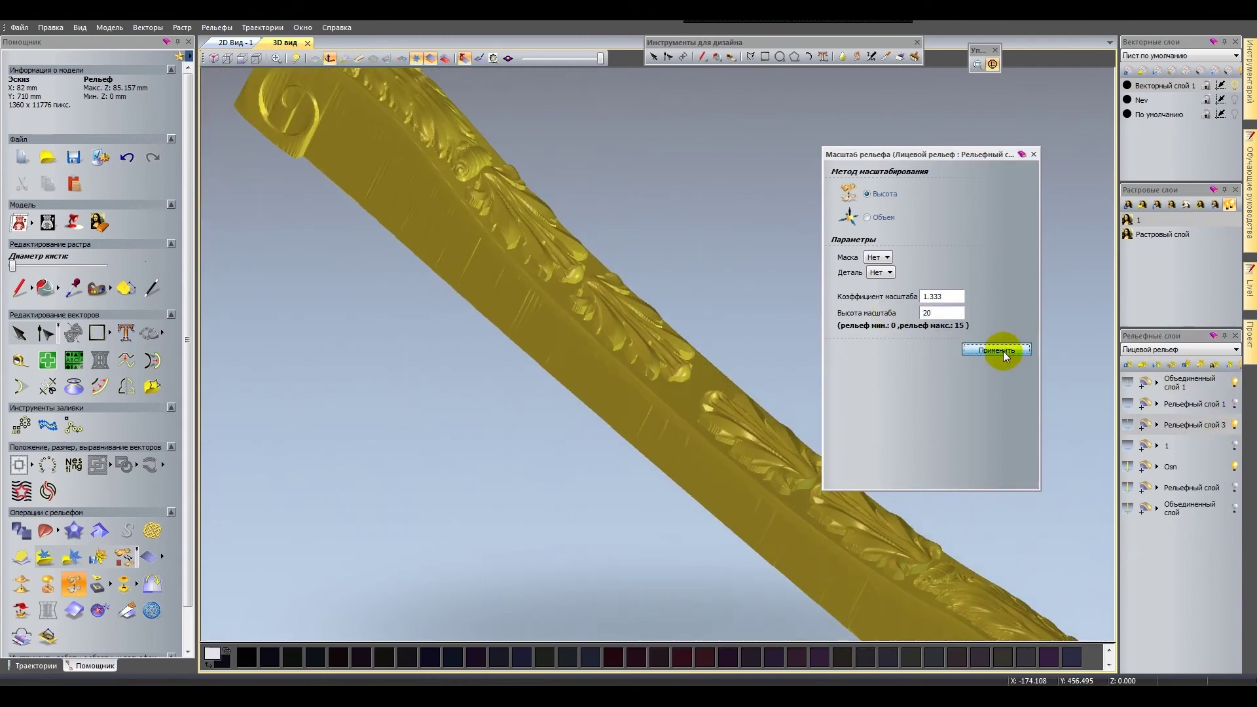
pyautogui.press('Return')
# Show Рельефный слой 3 again and check the raised relief from the side in 3D.
pyautogui.moveTo(561, 224)
pyautogui.mouseDown()
pyautogui.moveTo(799, 351)
pyautogui.moveTo(519, 331)
pyautogui.moveTo(753, 366)
pyautogui.mouseUp()
pyautogui.click(1188, 425)
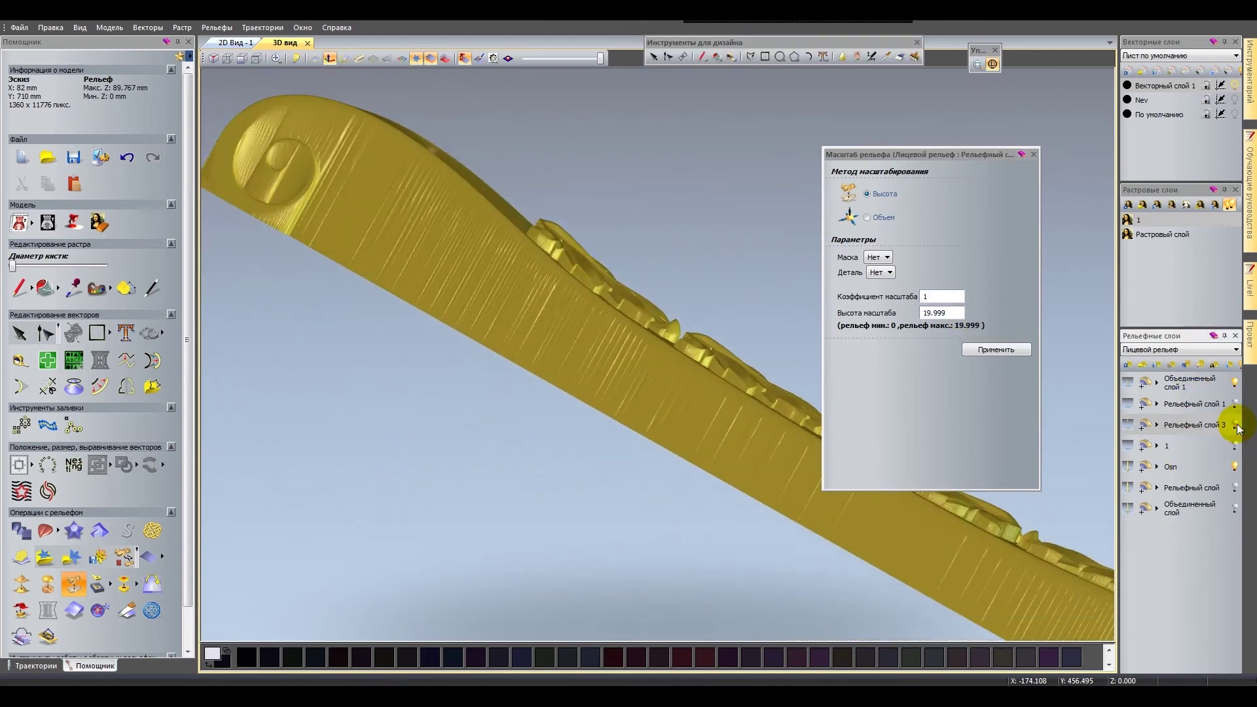
pyautogui.click(1236, 425)
pyautogui.moveTo(654, 367)
pyautogui.mouseDown()
pyautogui.moveTo(598, 365)
pyautogui.moveTo(575, 454)
pyautogui.mouseUp()
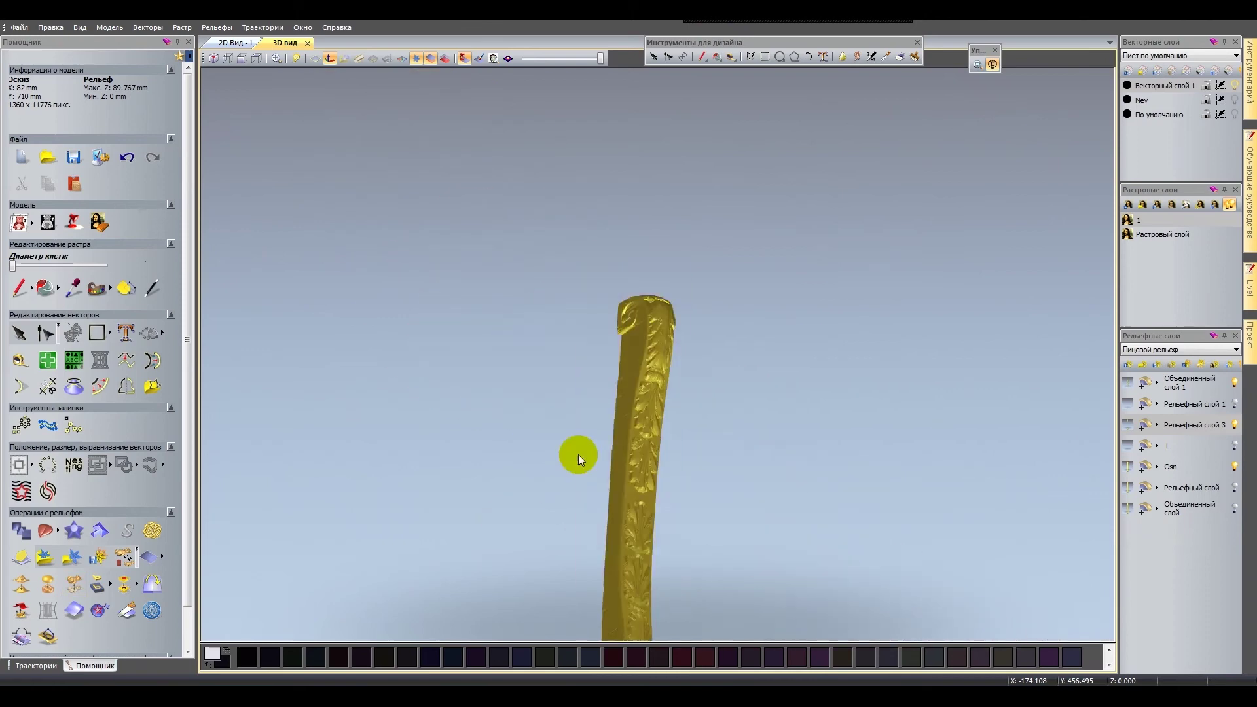
pyautogui.press('F2')
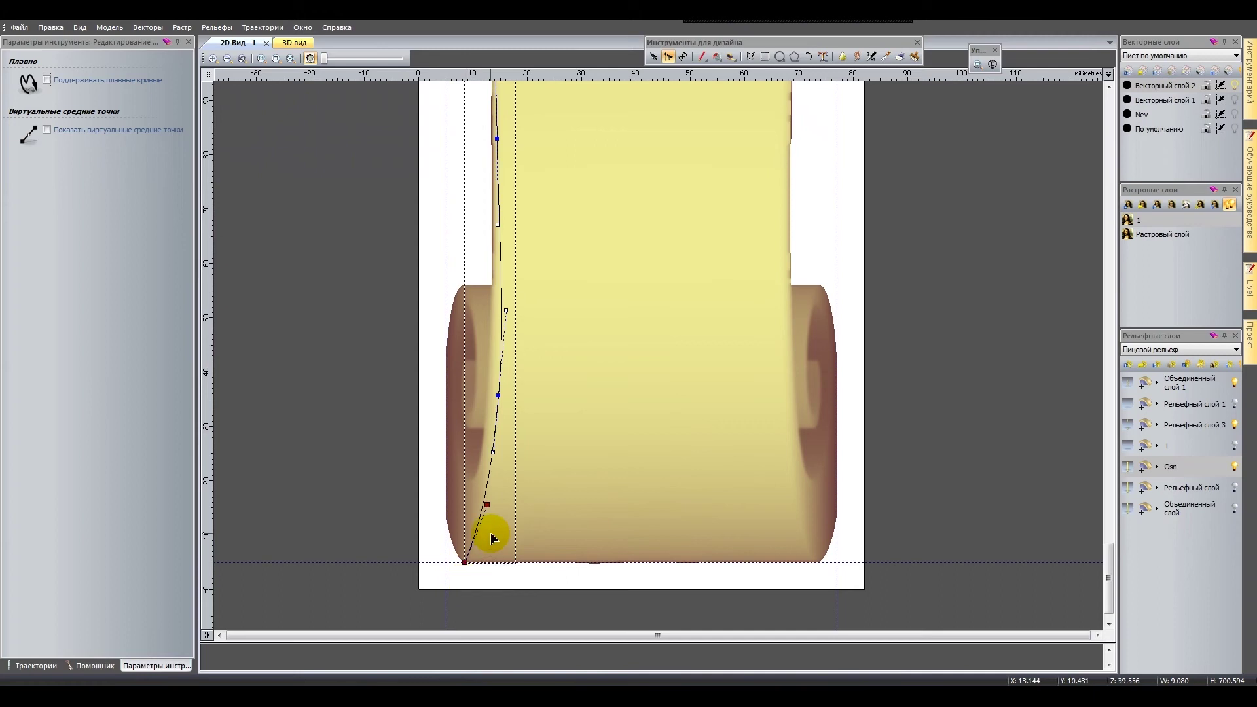
# Inspect the leaf column in a front 3D view, then return to the 2D design.
pyautogui.click(288, 42)
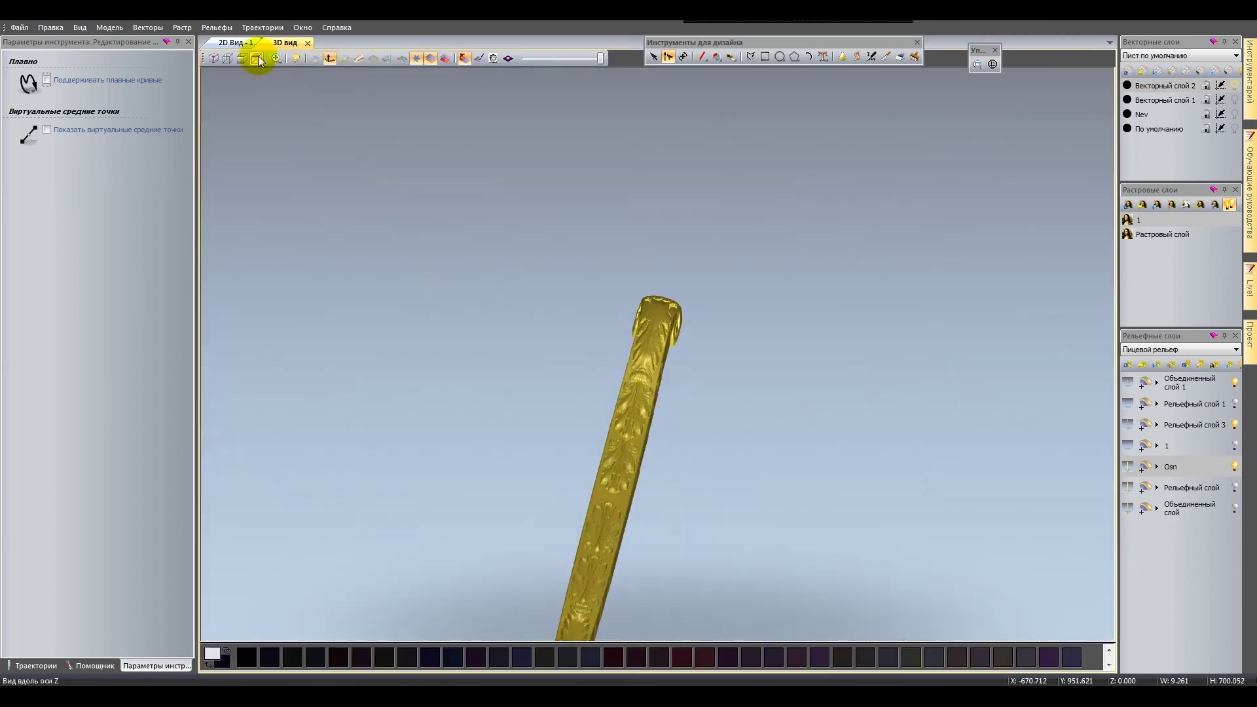
pyautogui.scroll(5, 626, 537)
pyautogui.moveTo(483, 555)
pyautogui.mouseDown()
pyautogui.moveTo(561, 295)
pyautogui.moveTo(505, 273)
pyautogui.moveTo(622, 359)
pyautogui.moveTo(604, 221)
pyautogui.moveTo(657, 497)
pyautogui.moveTo(587, 305)
pyautogui.mouseUp()
pyautogui.moveTo(495, 223)
pyautogui.mouseDown()
pyautogui.moveTo(534, 341)
pyautogui.moveTo(557, 221)
pyautogui.moveTo(591, 339)
pyautogui.moveTo(532, 518)
pyautogui.moveTo(600, 474)
pyautogui.moveTo(533, 541)
pyautogui.moveTo(623, 435)
pyautogui.moveTo(592, 288)
pyautogui.mouseUp()
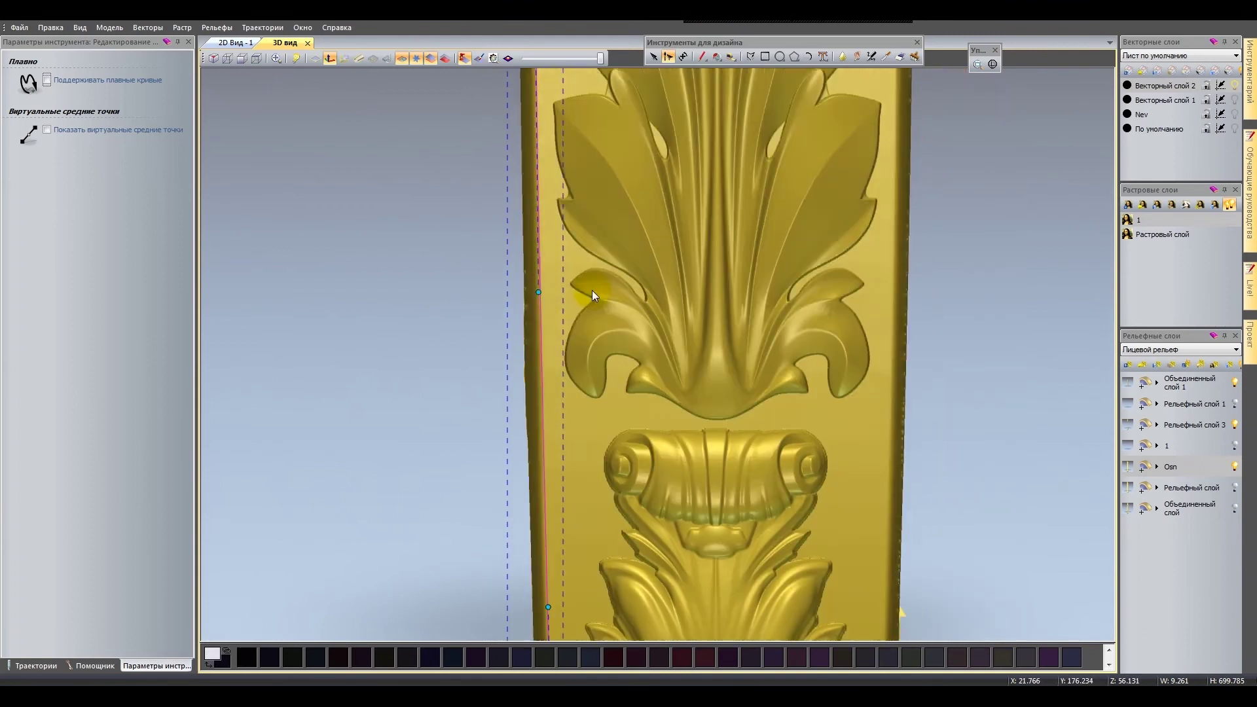
pyautogui.press('F2')
# Narrow the copied edge curve into a second rail of 6.09 × 699.785 mm.
pyautogui.moveTo(651, 254); pyautogui.dragTo(670, 313)
pyautogui.click(668, 313)
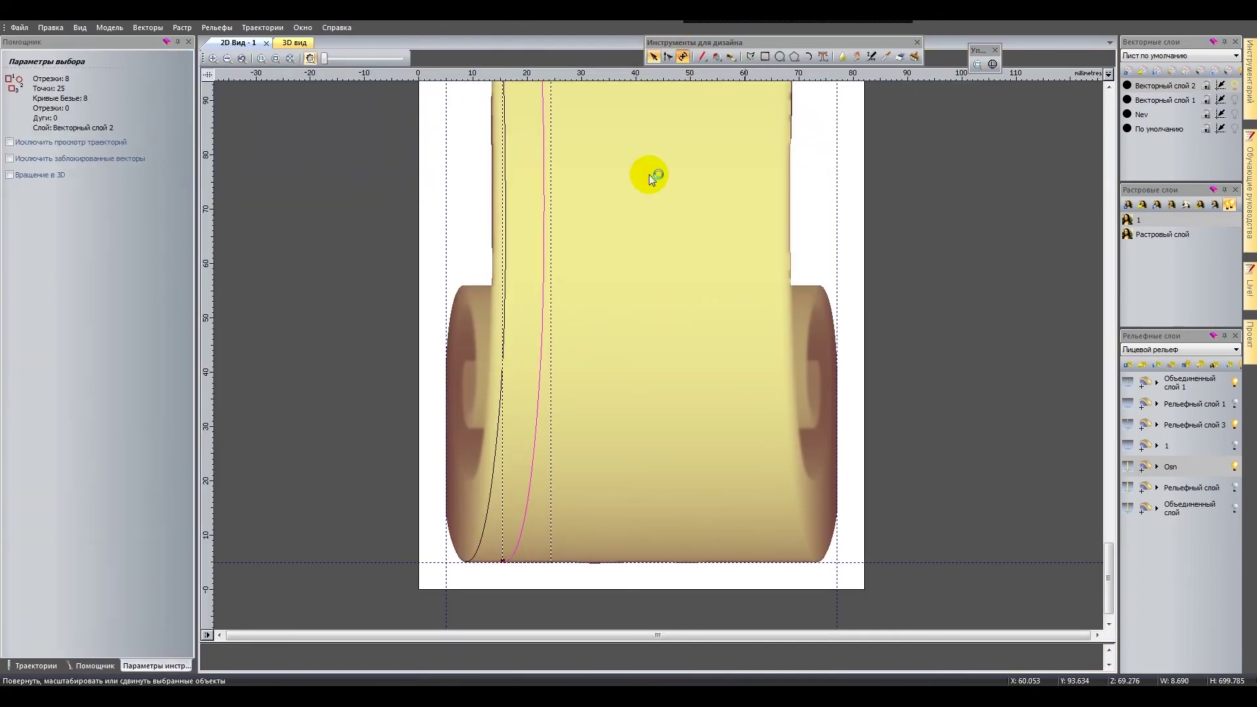
pyautogui.scroll(3, 611, 254)
pyautogui.scroll(5, 610, 254)
pyautogui.moveTo(637, 357); pyautogui.dragTo(598, 340)
pyautogui.scroll(-5, 607, 207)
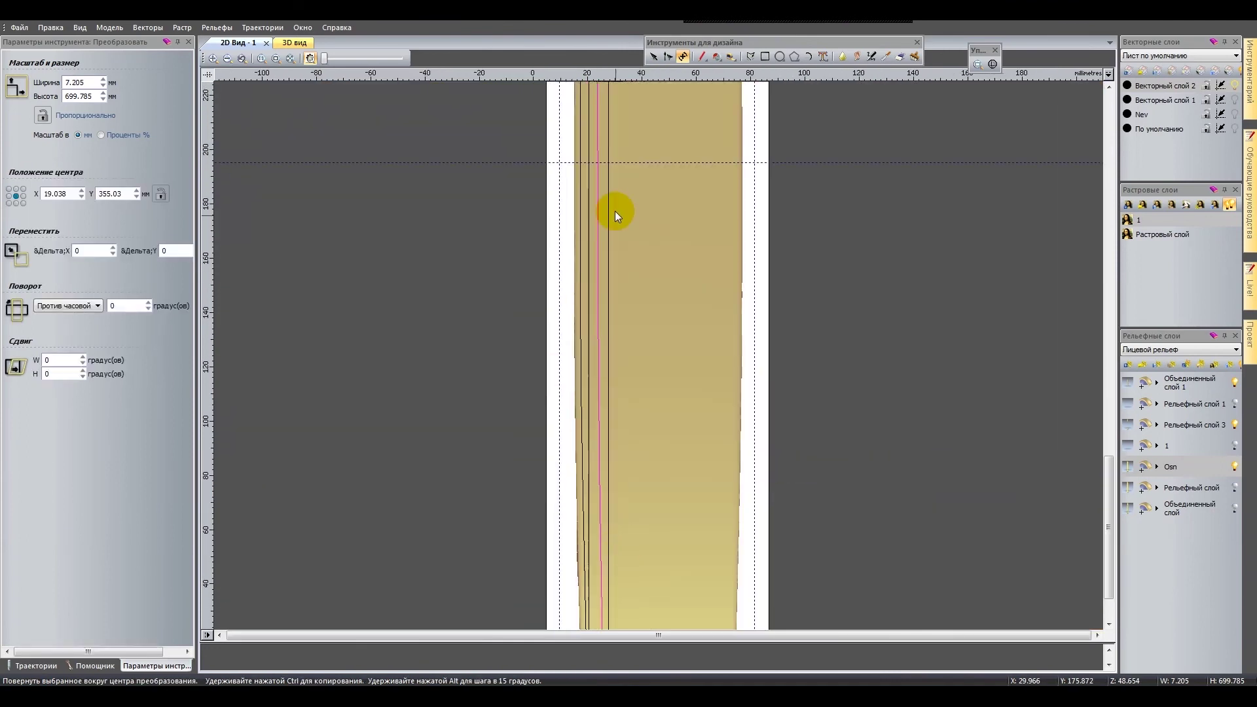
pyautogui.scroll(4, 594, 242)
pyautogui.scroll(3, 616, 269)
pyautogui.scroll(-5, 640, 314)
pyautogui.scroll(3, 668, 315)
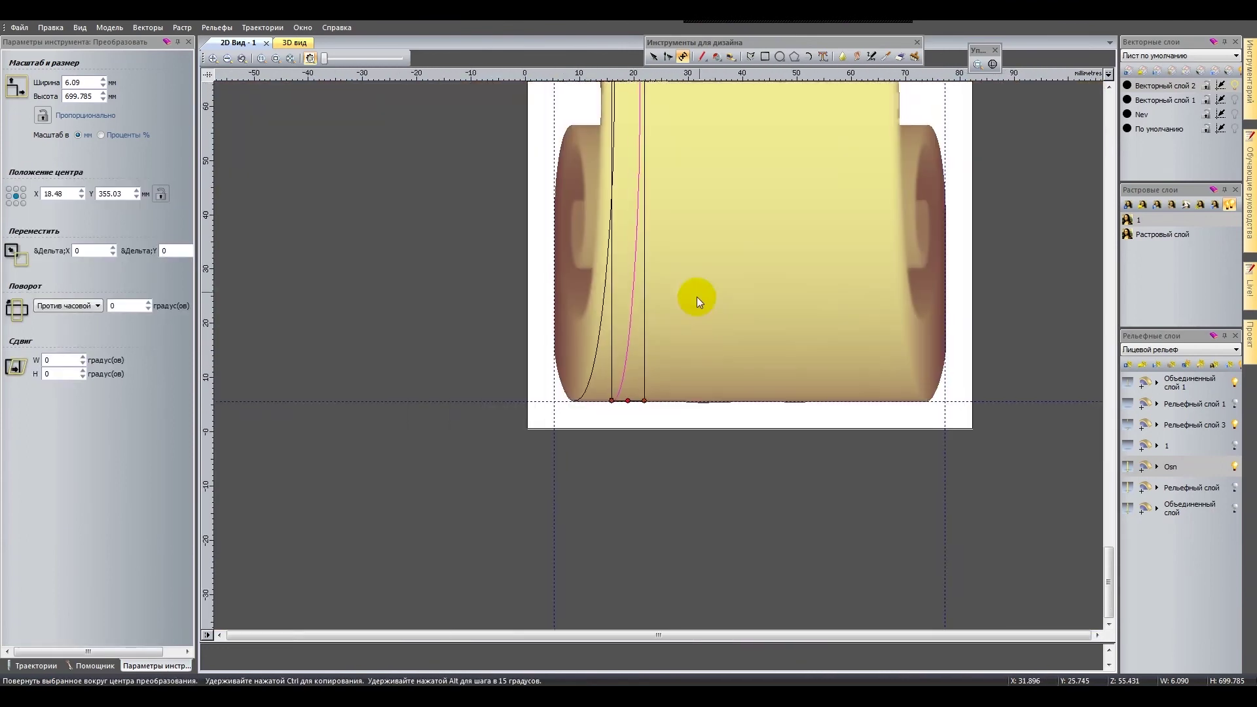
pyautogui.press('Escape')
pyautogui.scroll(-2, 688, 229)
pyautogui.scroll(-2, 655, 399)
pyautogui.click(655, 400)
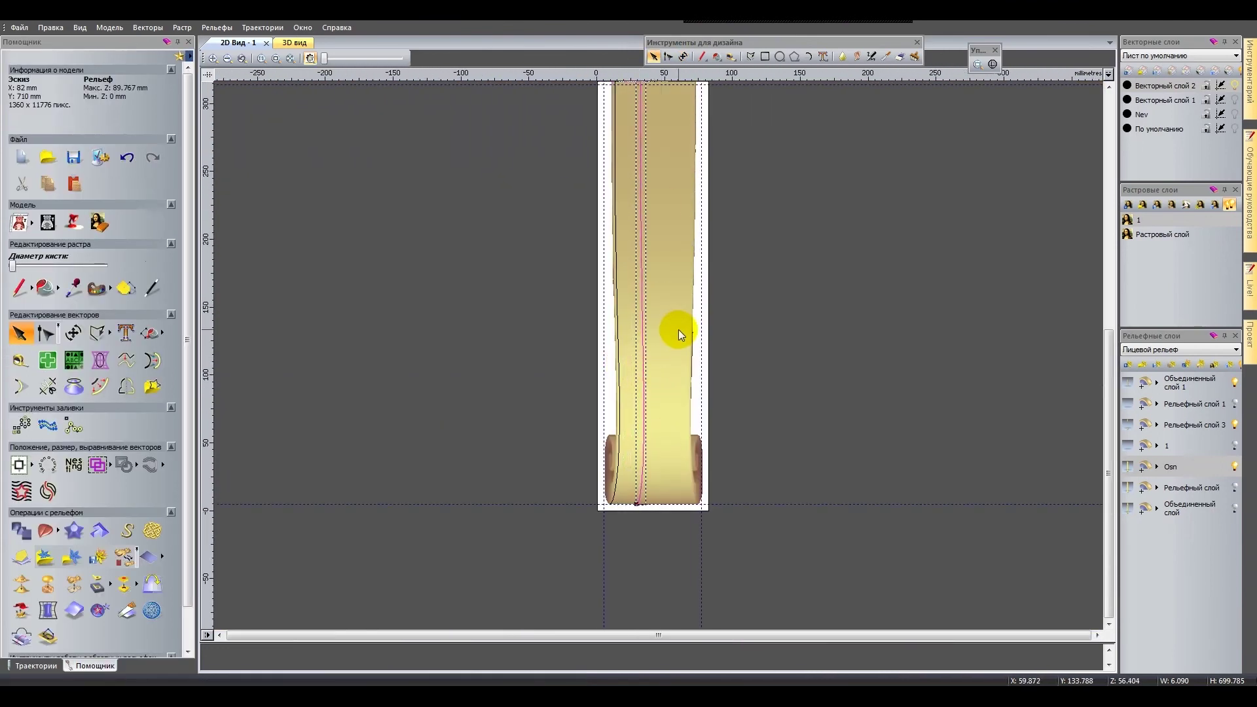
# Zoom in and start the moulding's cross-section profile polyline at its first point.
pyautogui.scroll(5, 388, 103)
pyautogui.scroll(3, 627, 305)
pyautogui.scroll(3, 596, 293)
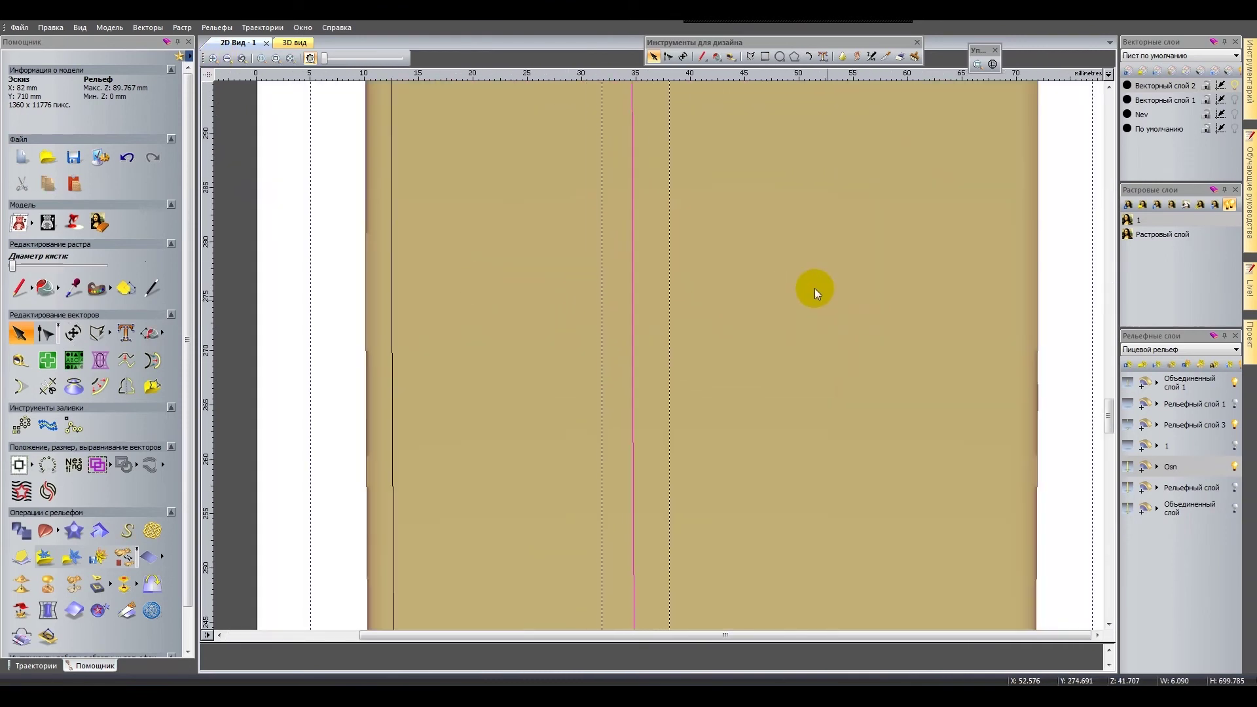
pyautogui.click(750, 57)
pyautogui.click(430, 324)
# Finish the profile polyline and bring up its node editing, undoing the last node move.
pyautogui.press('Escape')
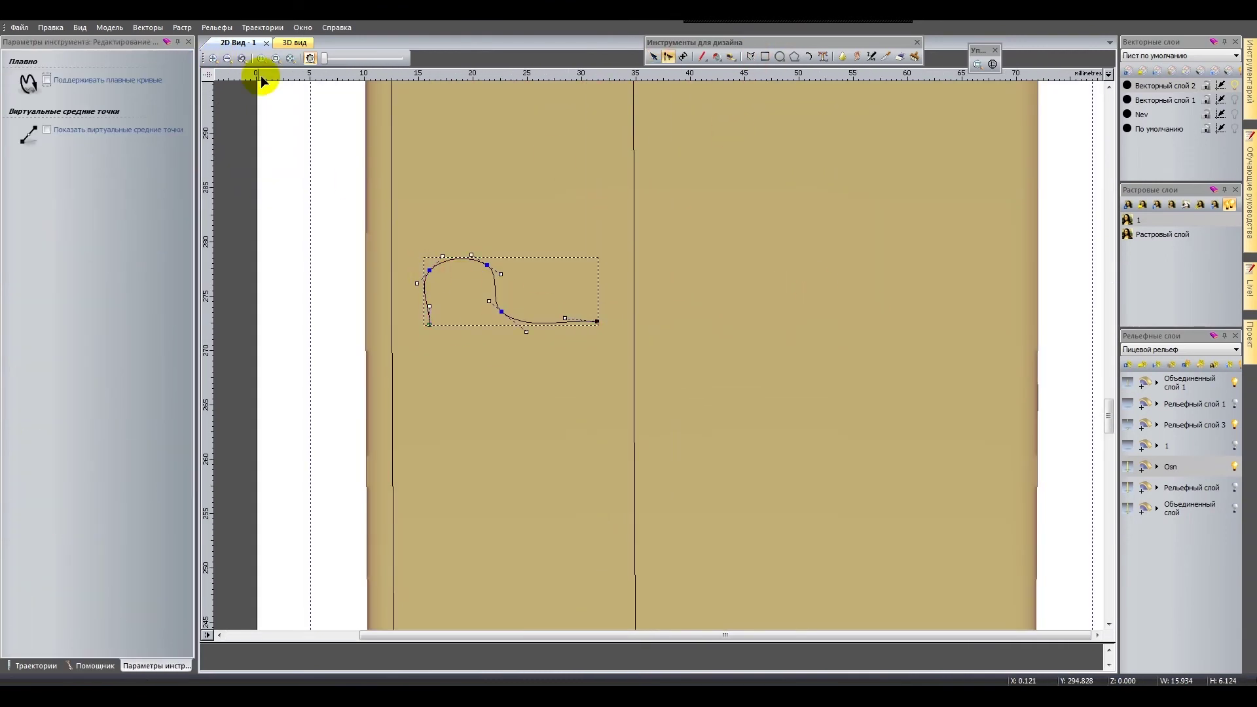
pyautogui.scroll(2, 247, 253)
pyautogui.rightClick(236, 253)
pyautogui.press('Escape')
pyautogui.scroll(2, 342, 332)
pyautogui.rightClick(637, 227)
pyautogui.click(701, 529)
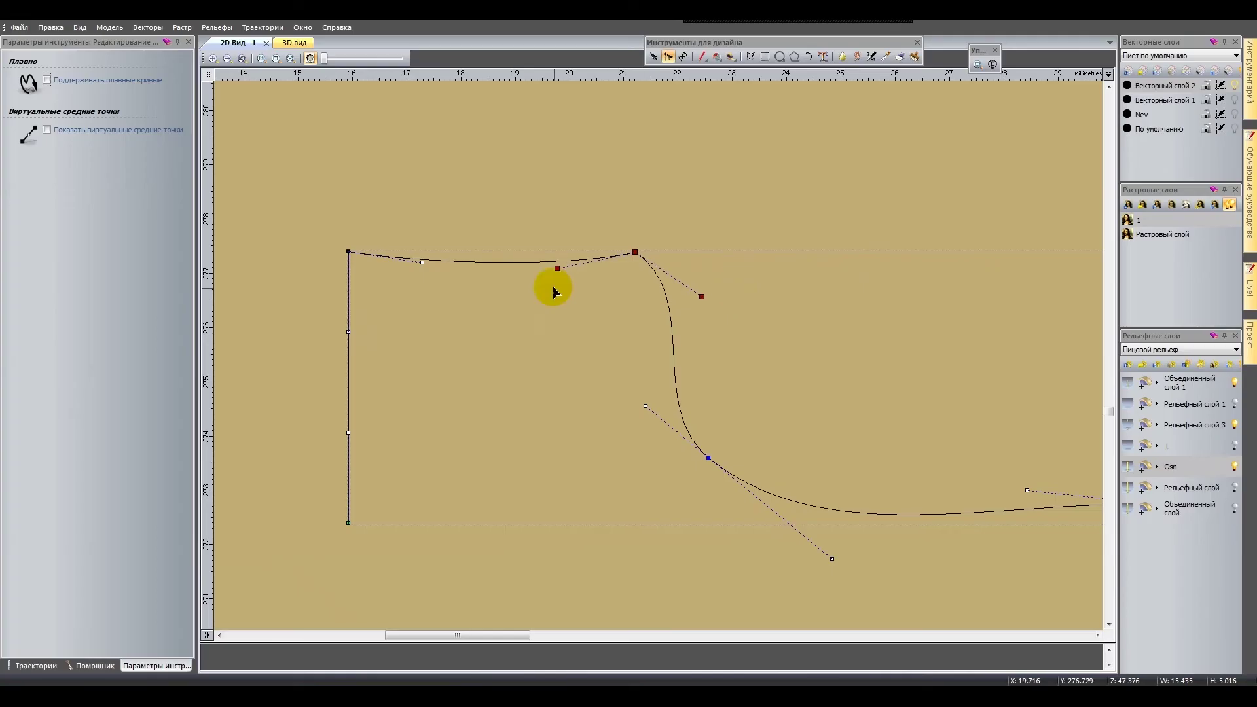
# Flatten the profile's top arc and reshape its upper bend into concave steps.
pyautogui.moveTo(557, 268); pyautogui.dragTo(557, 250)
pyautogui.moveTo(701, 297); pyautogui.dragTo(635, 327)
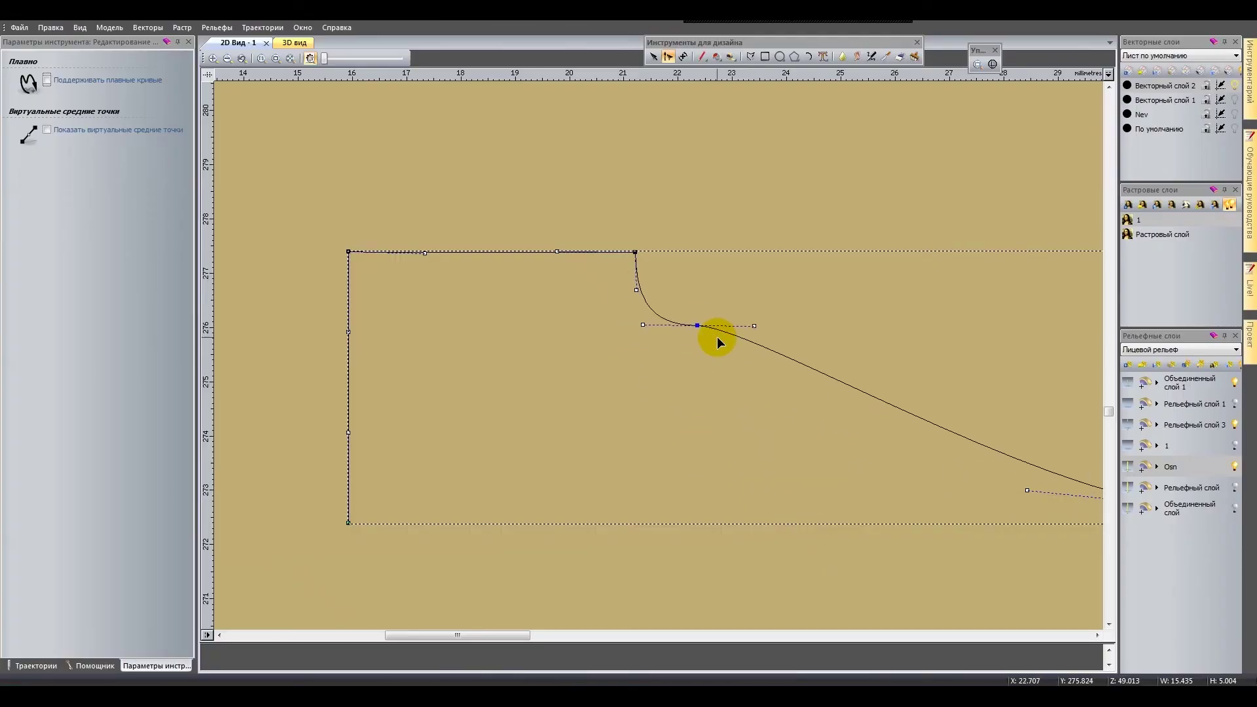
pyautogui.moveTo(717, 337); pyautogui.dragTo(652, 309, button='middle')
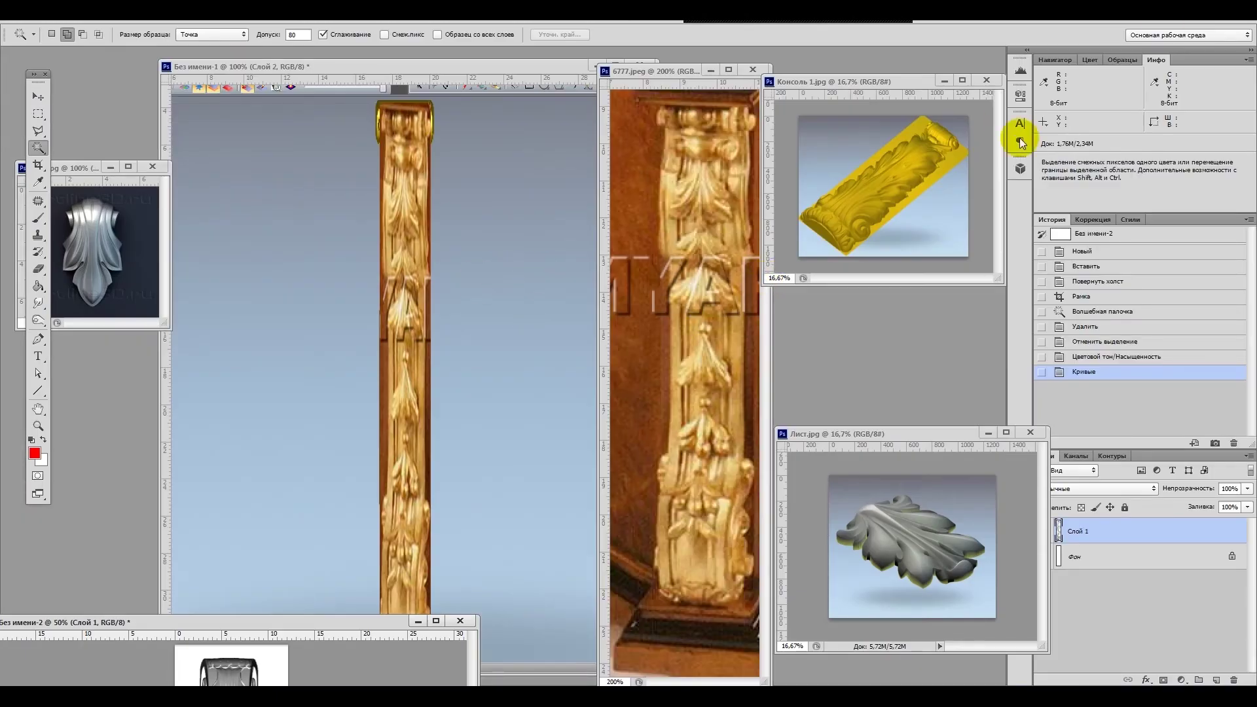
pyautogui.press('Escape')
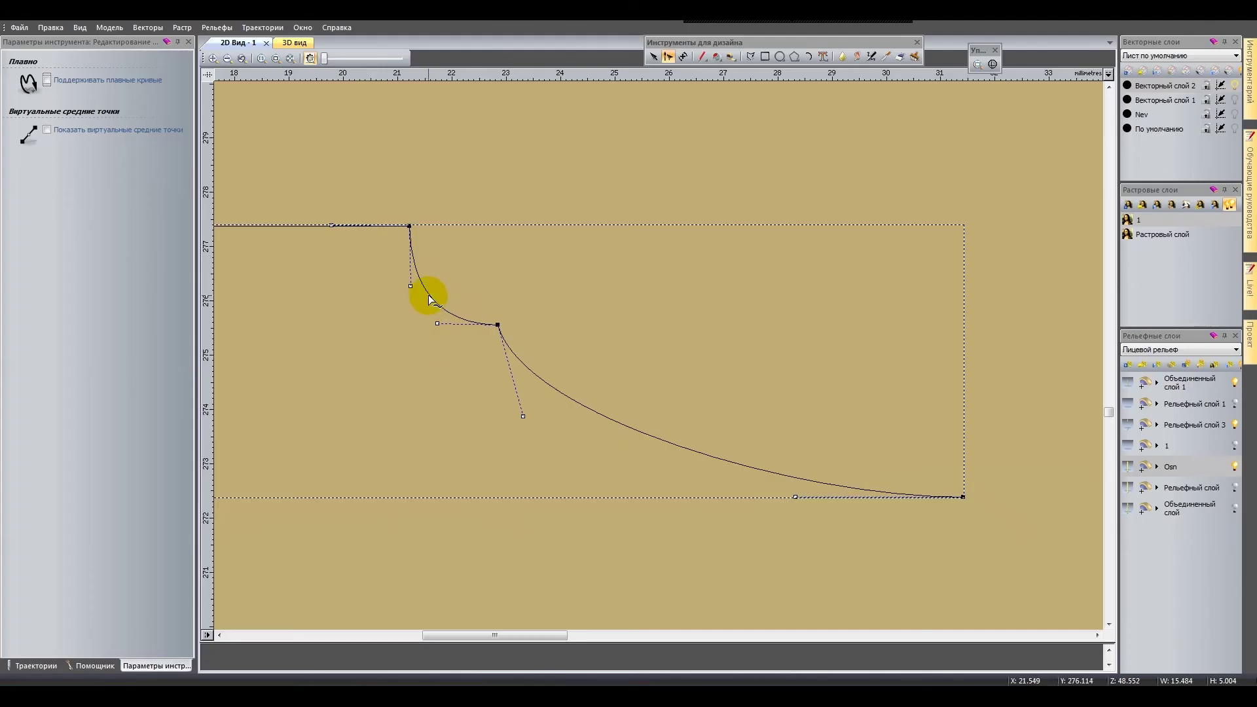
pyautogui.rightClick(429, 295)
# Stretch the profile between the guide lines to 22.309 × 5.607 mm and make its lower tangent vertical.
pyautogui.click(478, 188)
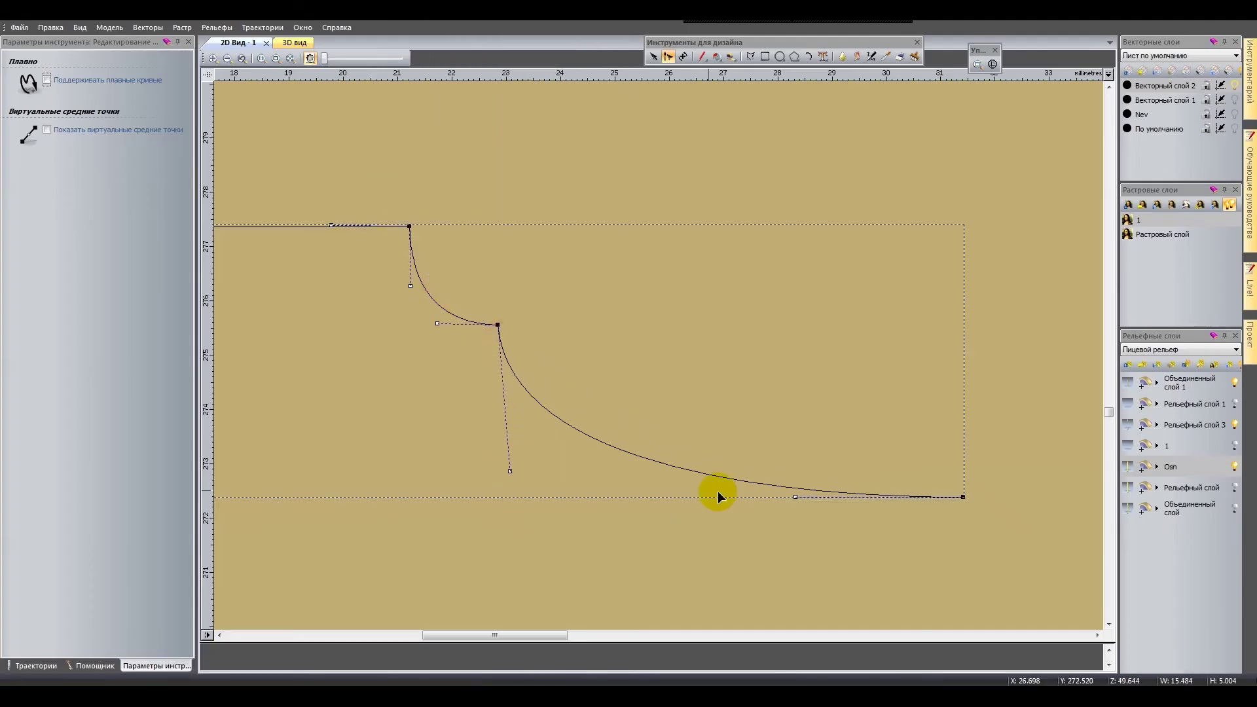
pyautogui.press('n')
pyautogui.moveTo(688, 318); pyautogui.dragTo(763, 319)
pyautogui.moveTo(353, 318); pyautogui.dragTo(281, 318)
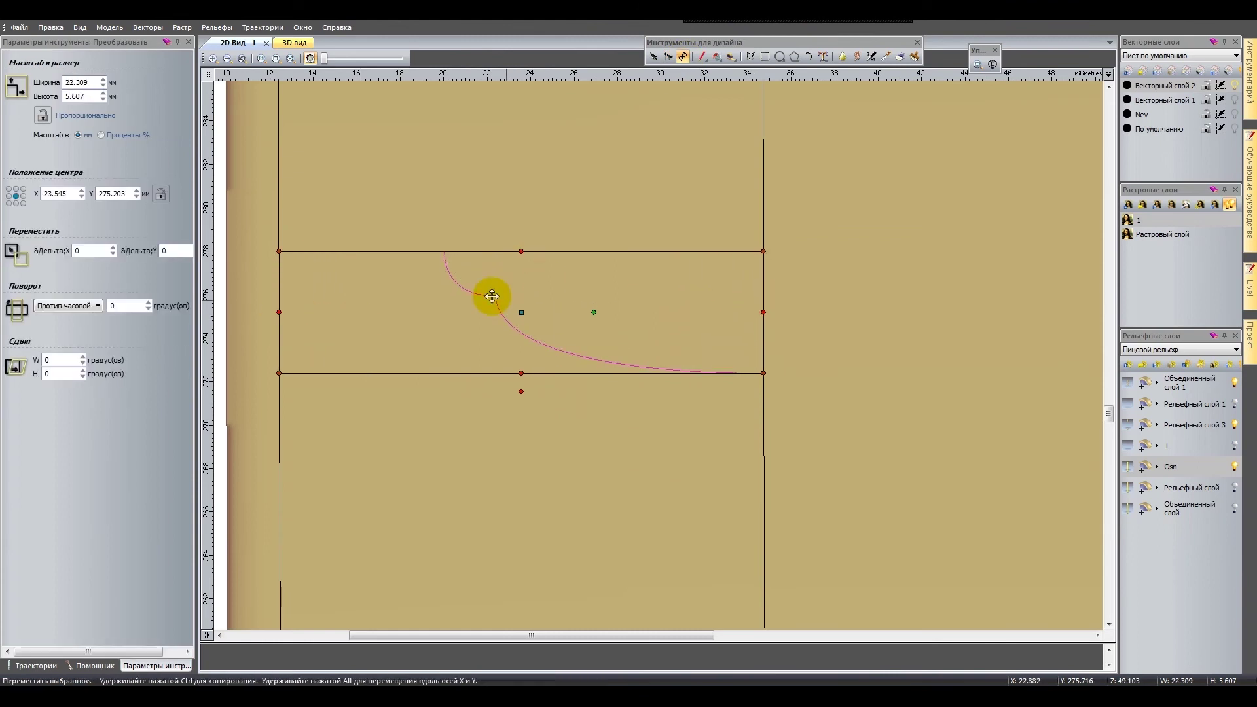
pyautogui.press('n')
pyautogui.moveTo(279, 373); pyautogui.dragTo(330, 374)
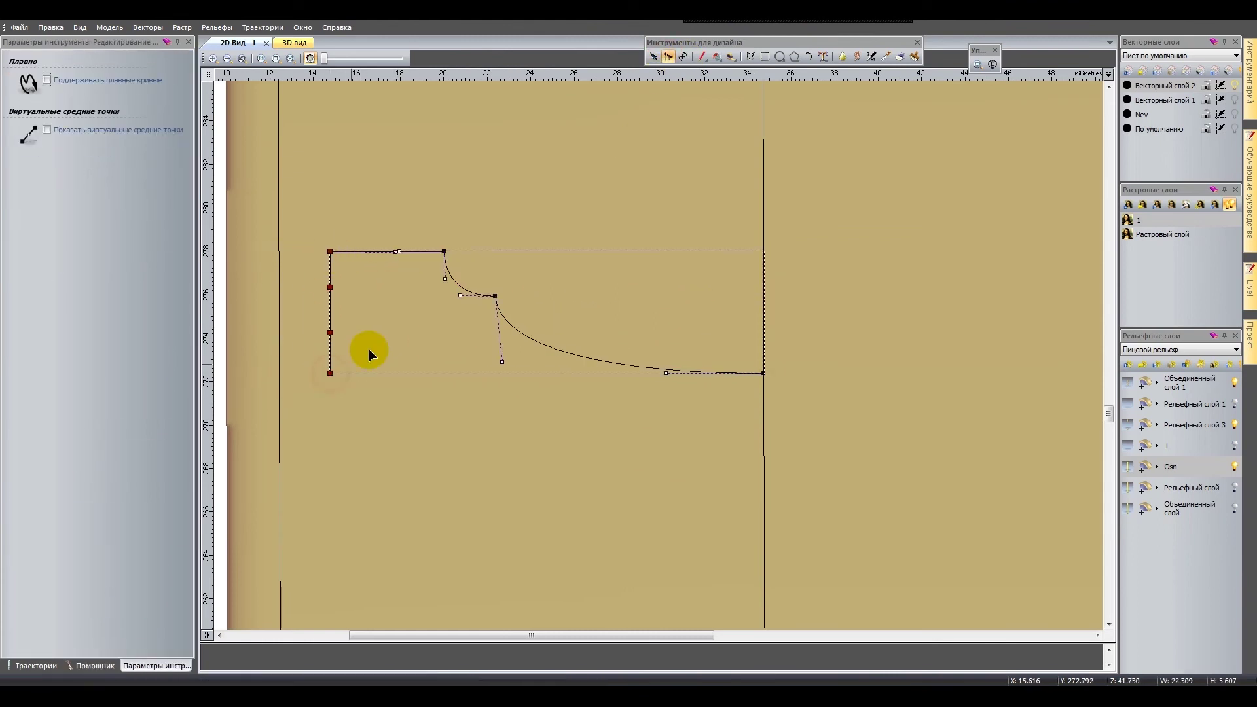
pyautogui.press('n')
pyautogui.moveTo(366, 312); pyautogui.dragTo(281, 312)
pyautogui.press('n')
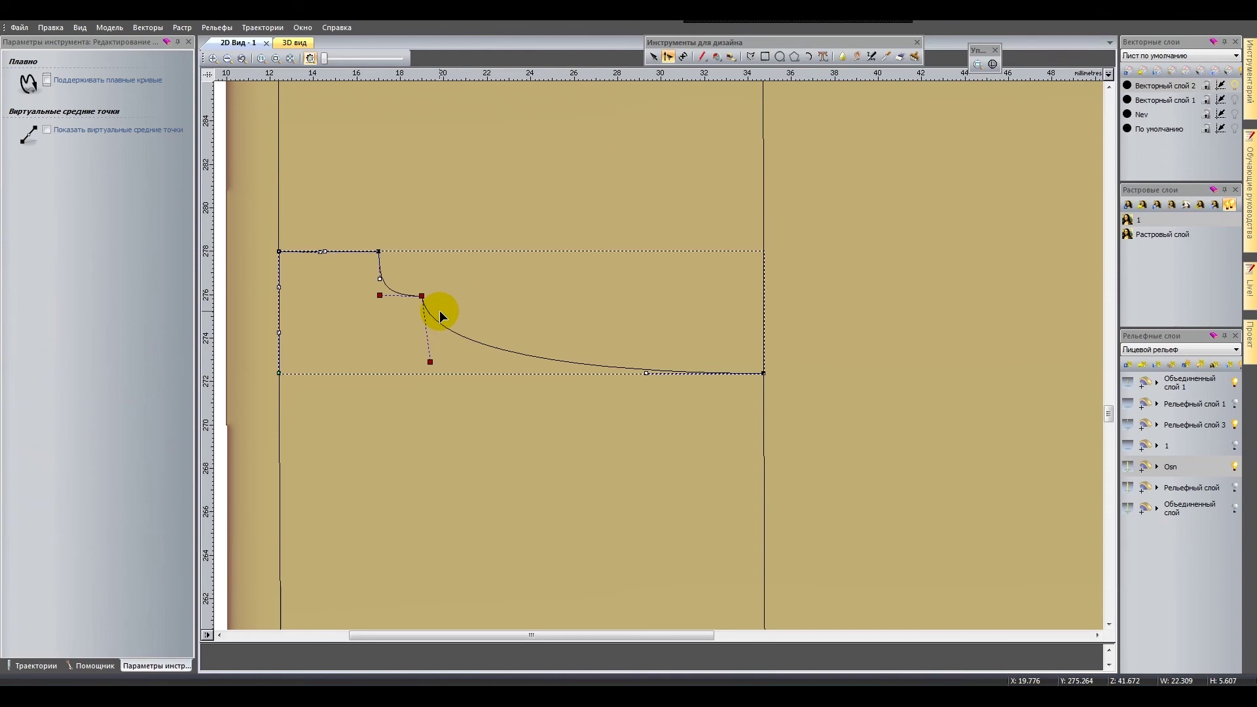
pyautogui.moveTo(432, 362); pyautogui.dragTo(425, 377)
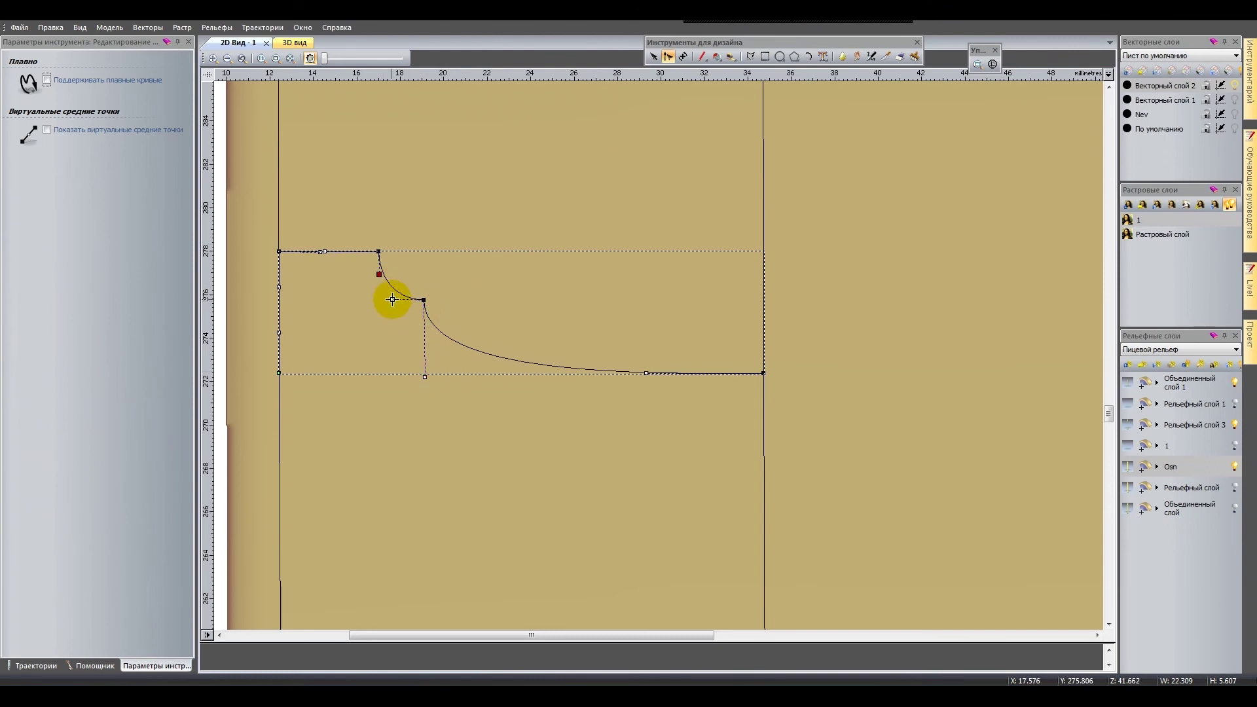
# Zoom out to the whole model and select relief layer 1 in the layer list.
pyautogui.click(262, 59)
pyautogui.press('Escape')
pyautogui.click(1183, 445)
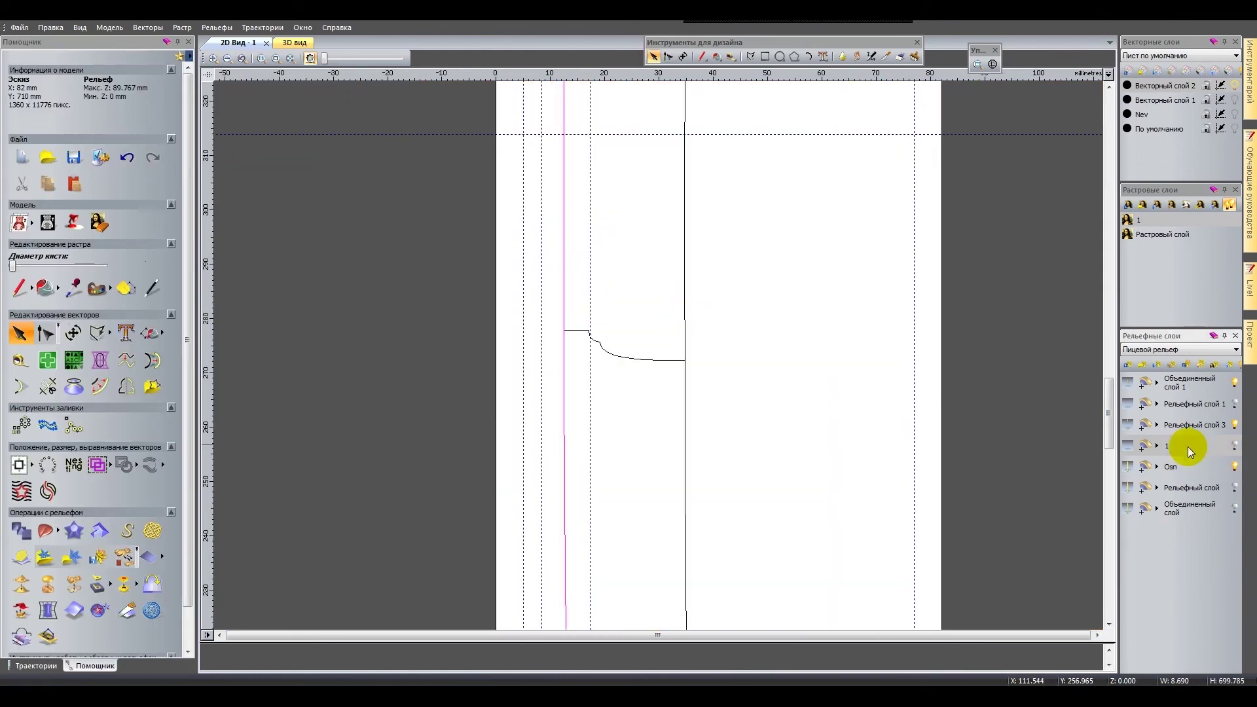
# Name the layer Profil and sweep the profile between the two rails, checking it in 3D.
pyautogui.write('Рrofil')
pyautogui.moveTo(701, 323); pyautogui.dragTo(613, 283)
pyautogui.click(45, 531)
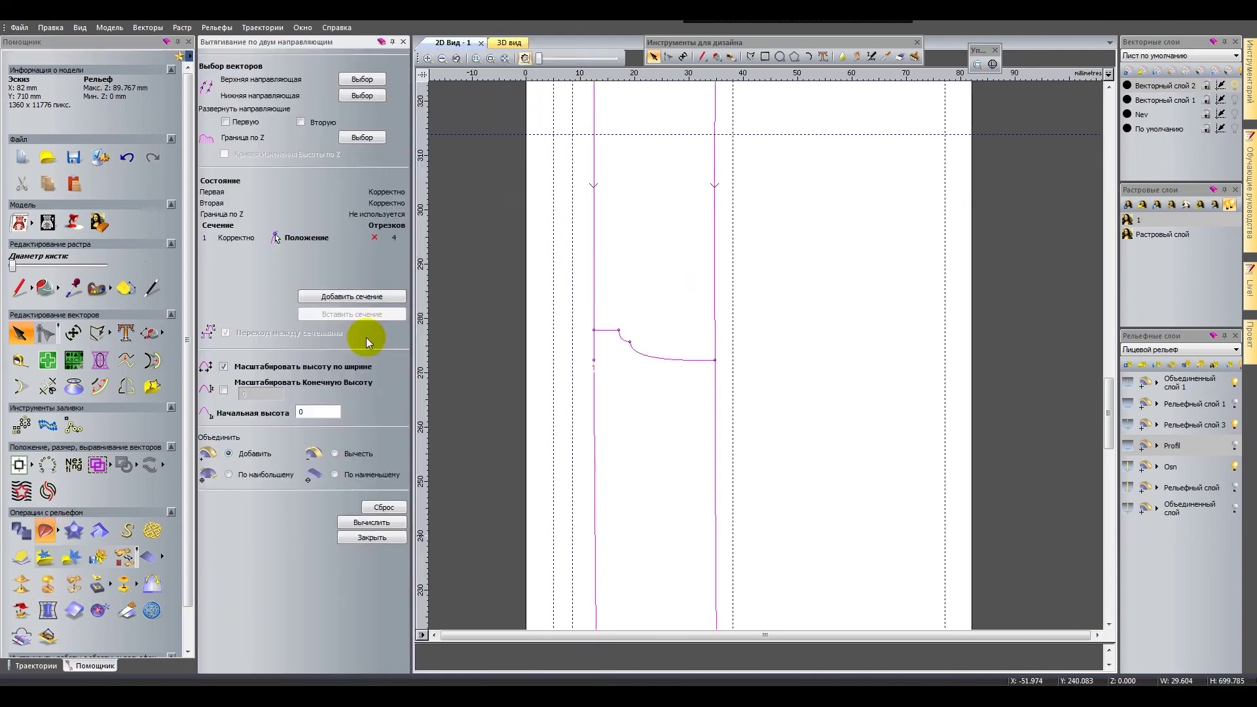
pyautogui.click(514, 43)
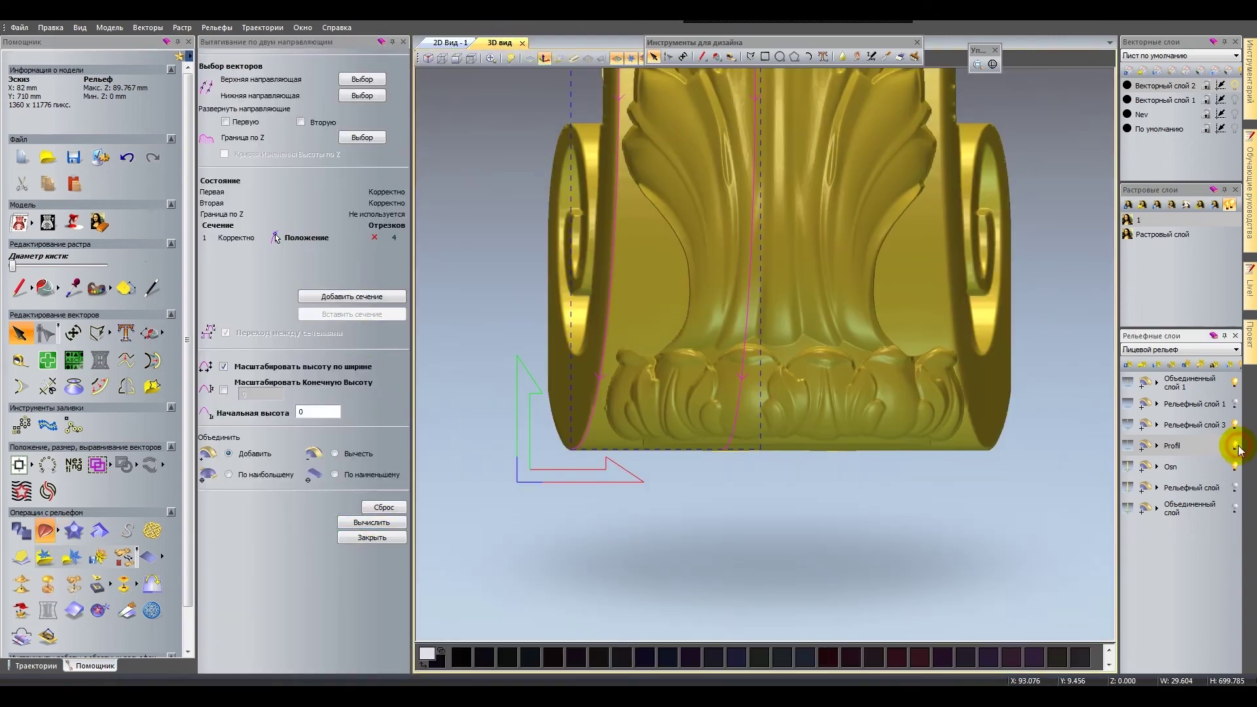
pyautogui.click(1234, 446)
pyautogui.moveTo(763, 300)
pyautogui.mouseDown()
pyautogui.moveTo(658, 249)
pyautogui.moveTo(608, 407)
pyautogui.moveTo(581, 230)
pyautogui.mouseUp()
pyautogui.click(239, 43)
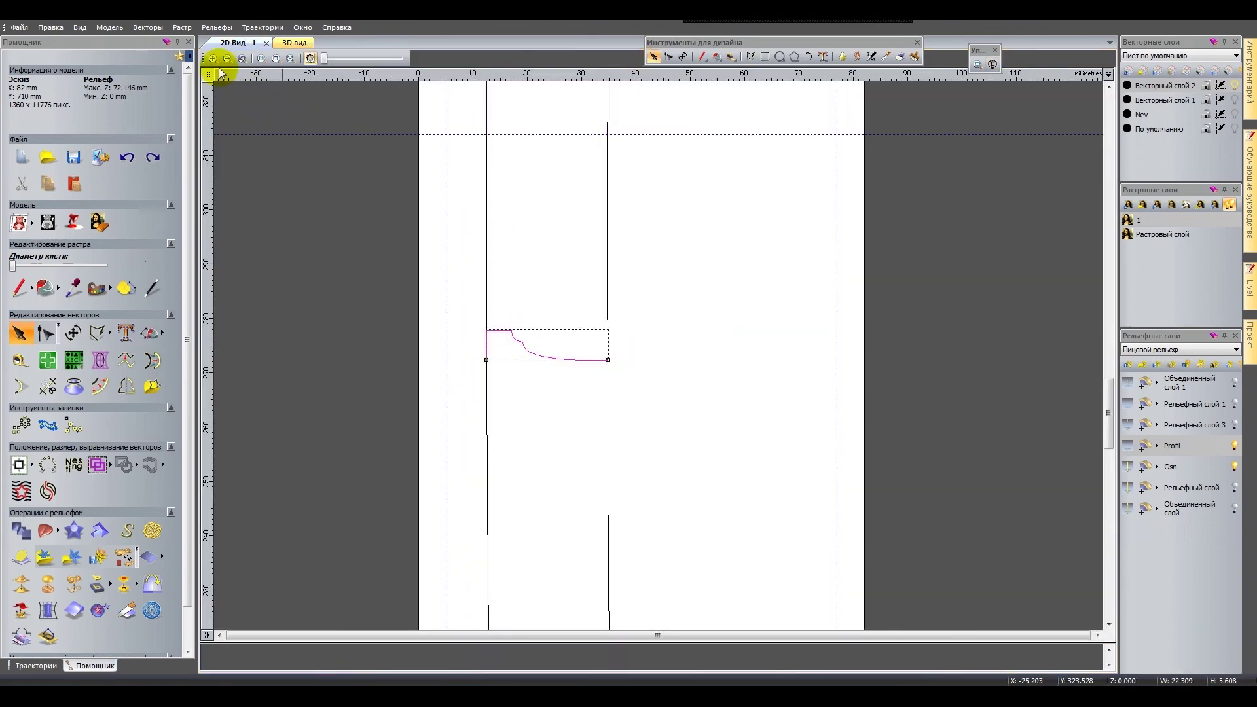
# Tweak the profile nodes, recalculate the two-rail sweep, close it and hide the Osn layer.
pyautogui.click(214, 60)
pyautogui.click(1023, 449)
pyautogui.scroll(-5, 522, 194)
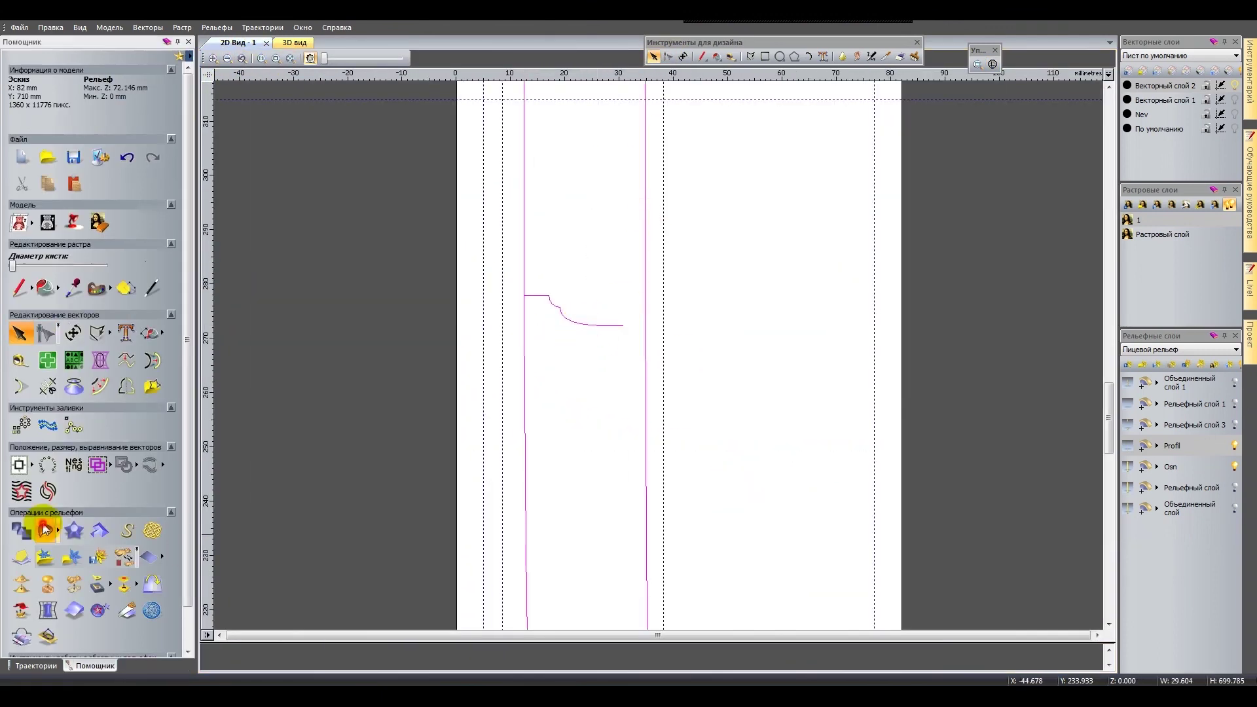
pyautogui.click(45, 530)
pyautogui.click(391, 523)
pyautogui.moveTo(740, 207)
pyautogui.mouseDown()
pyautogui.moveTo(758, 101)
pyautogui.moveTo(510, 81)
pyautogui.moveTo(757, 363)
pyautogui.moveTo(589, 196)
pyautogui.mouseUp()
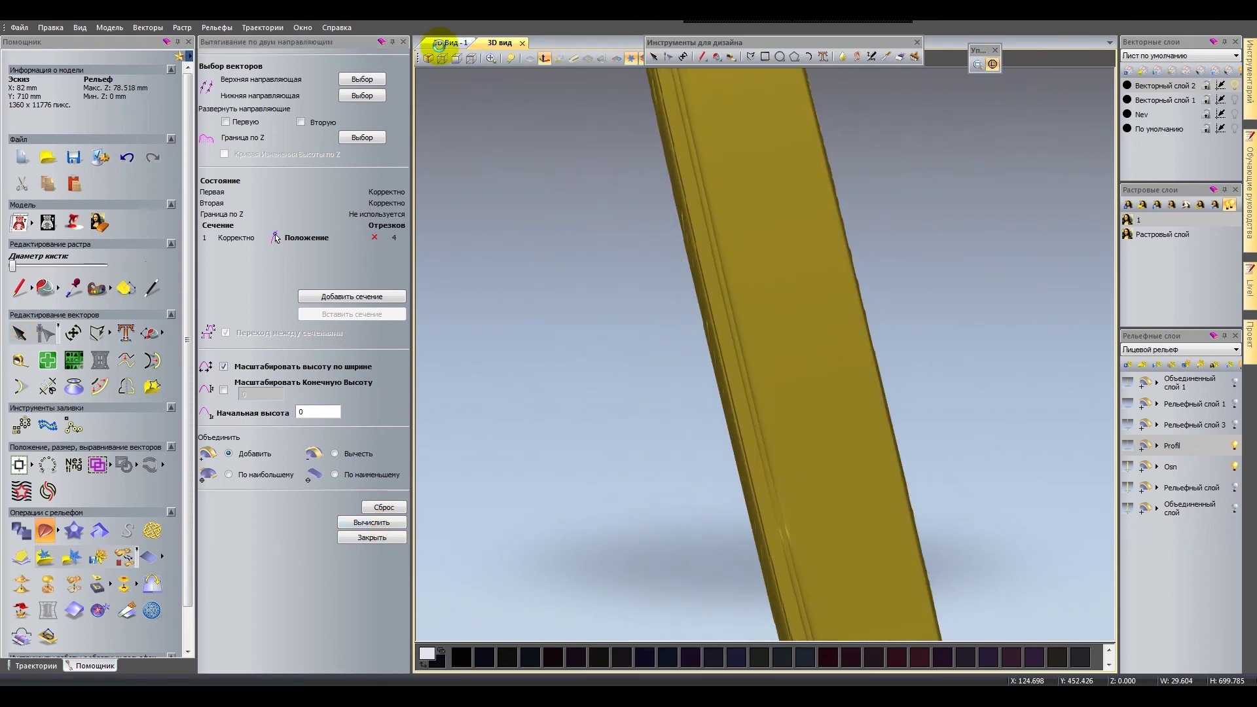
pyautogui.click(451, 42)
pyautogui.doubleClick(651, 317)
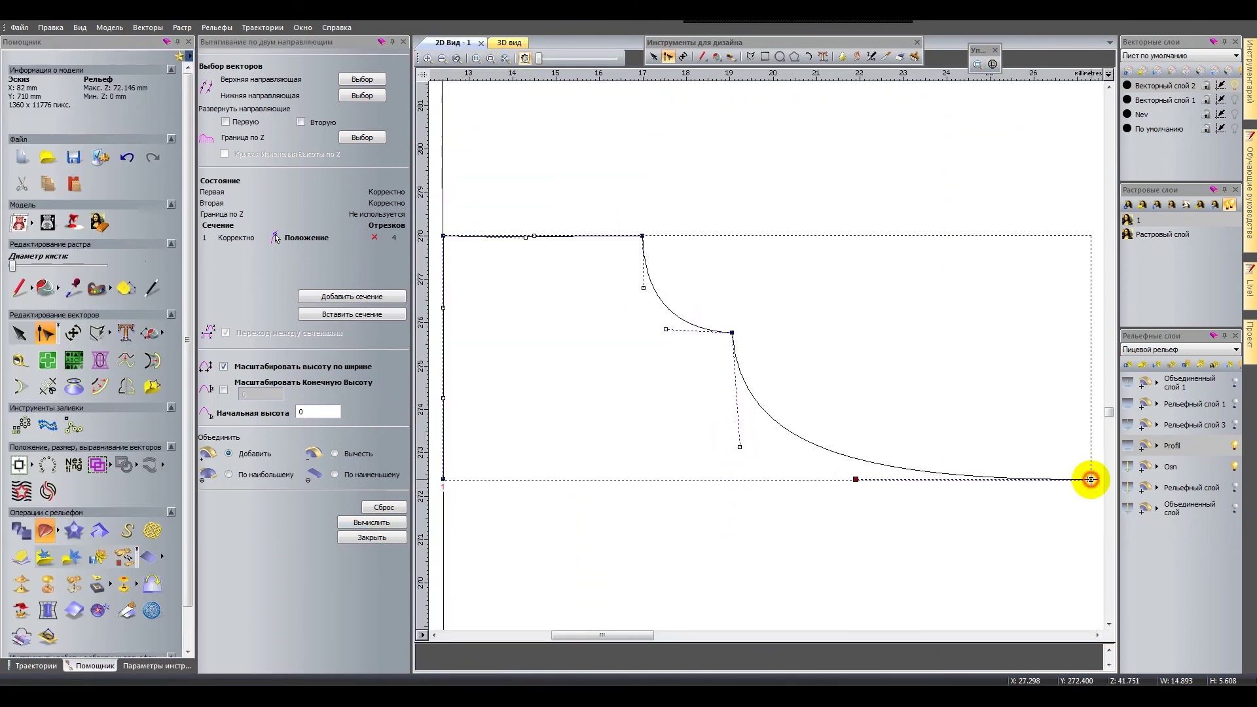
pyautogui.press('Return')
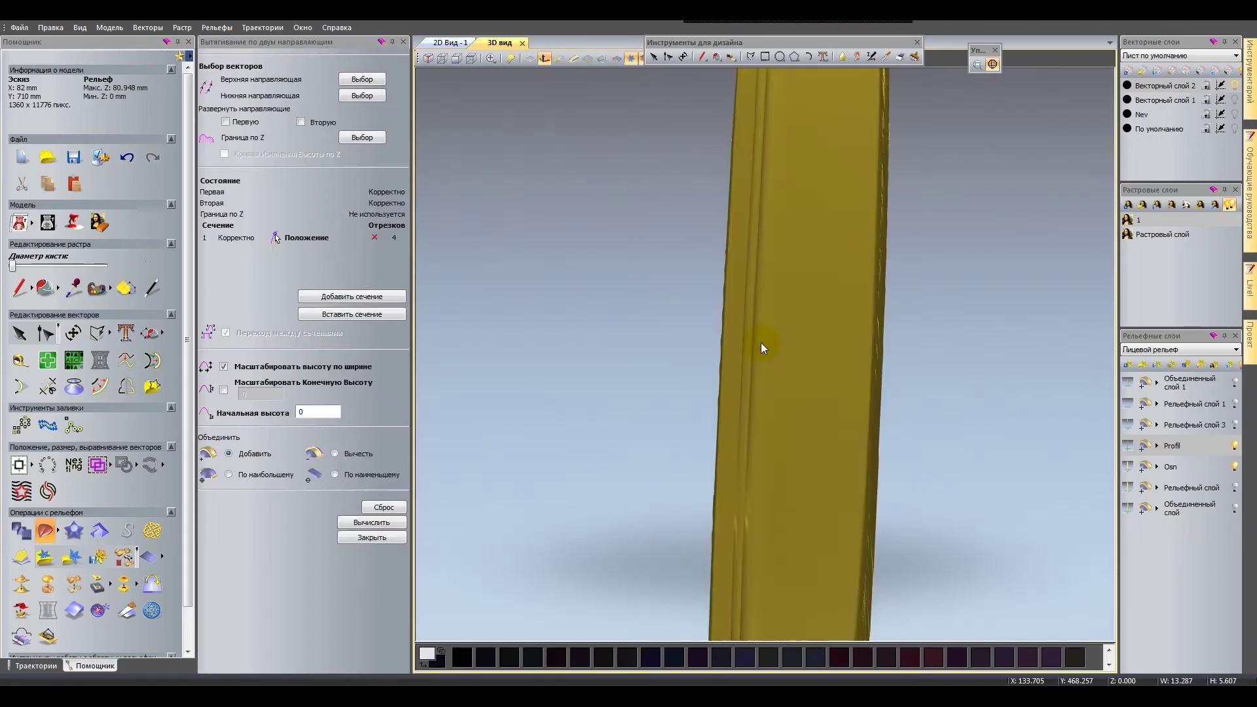
pyautogui.click(372, 537)
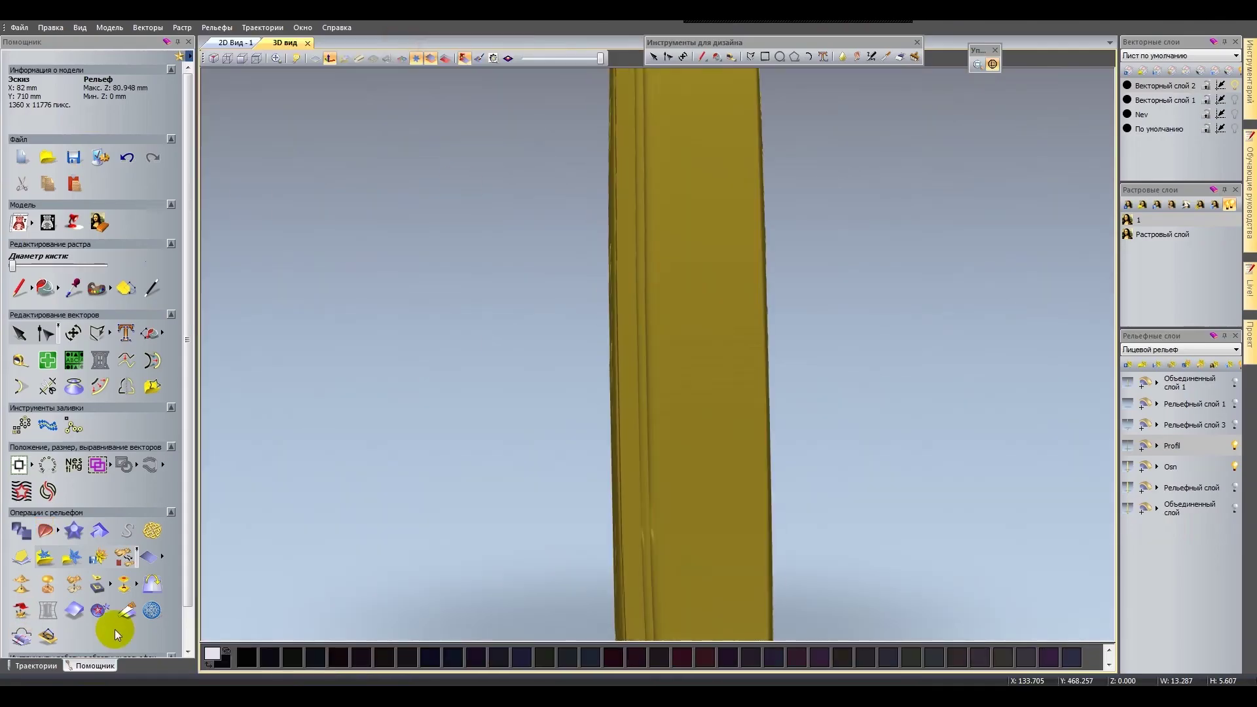
pyautogui.click(1235, 466)
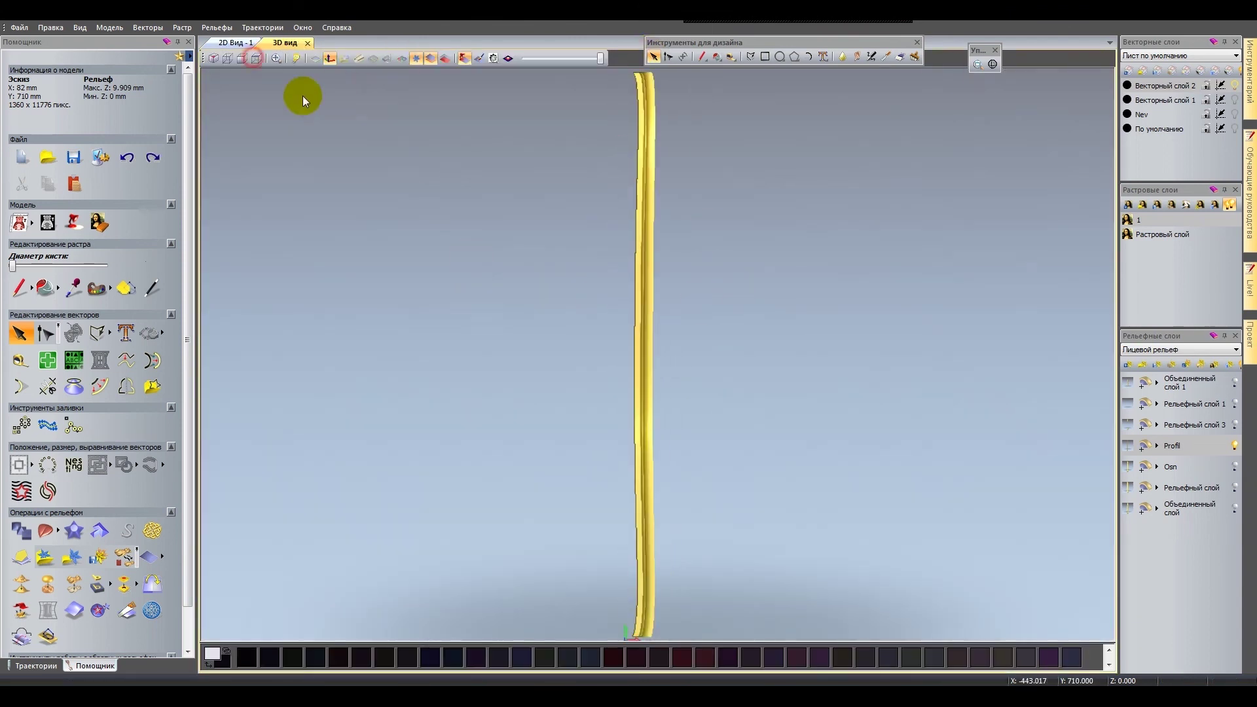
# Transform and paste the moulding relief, then show Рельефный слой 3, Рельефный слой 1 and Profil.
pyautogui.click(642, 283)
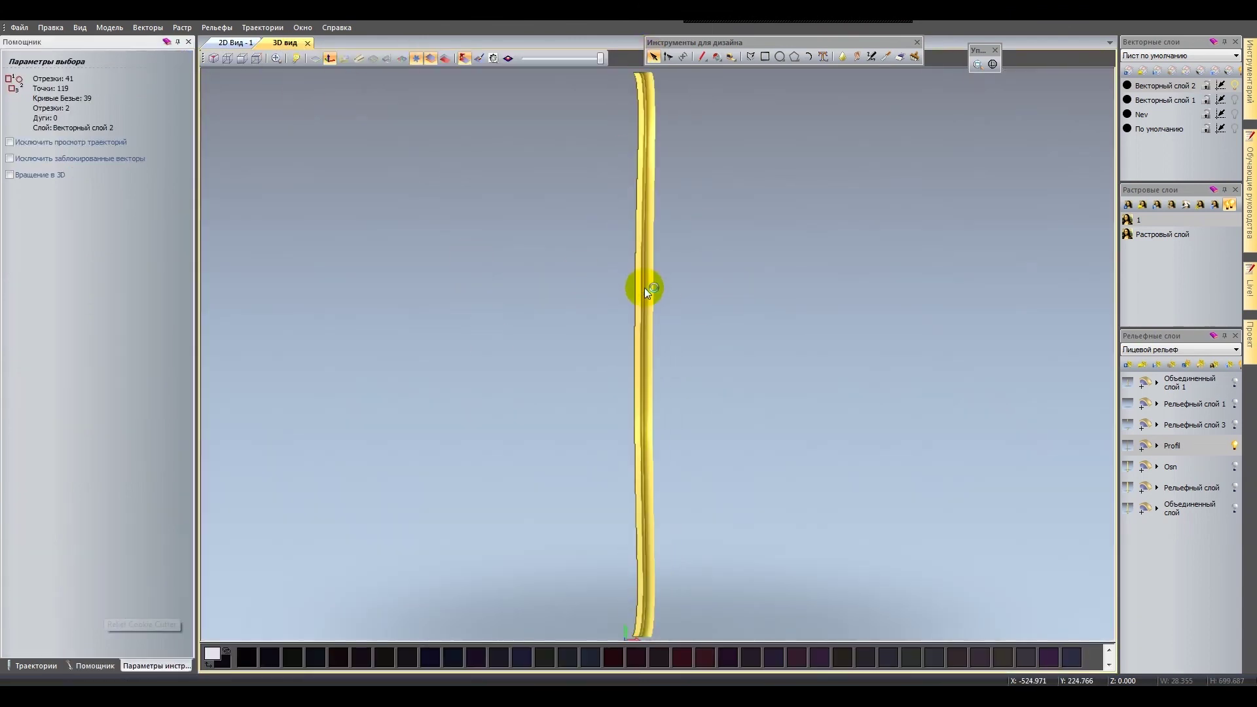
pyautogui.click(665, 401)
pyautogui.click(236, 44)
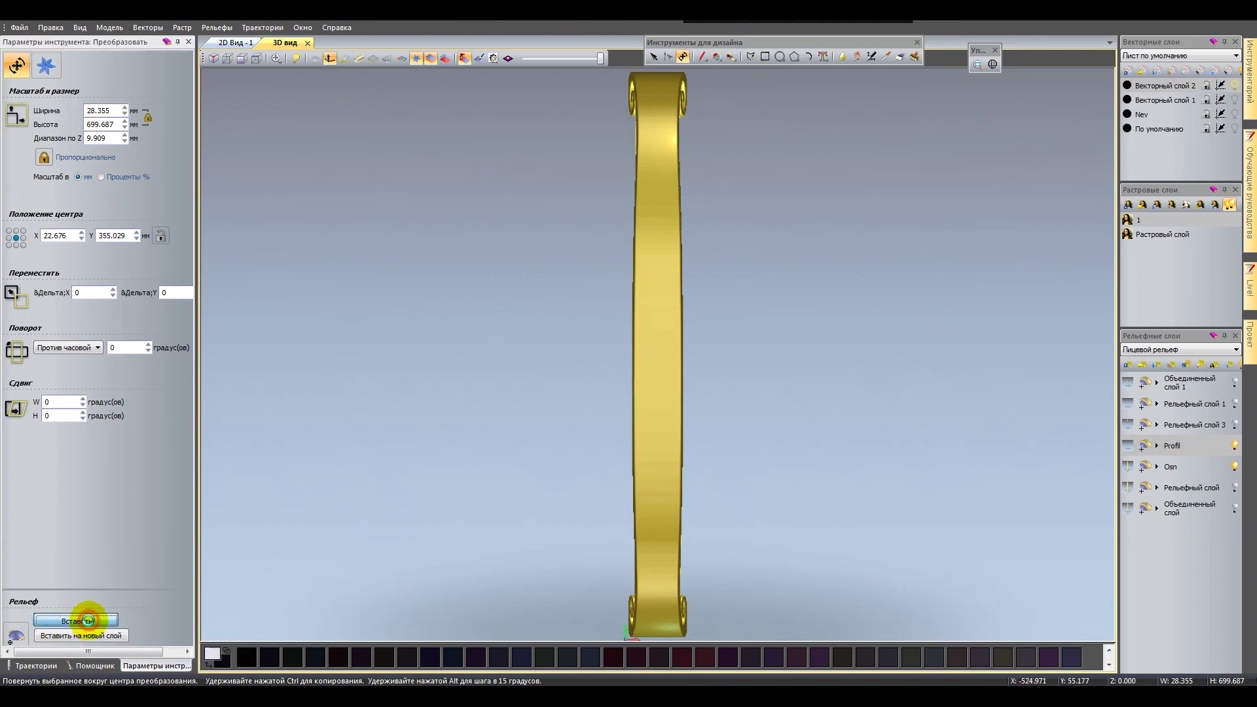
pyautogui.click(88, 620)
pyautogui.click(1170, 447)
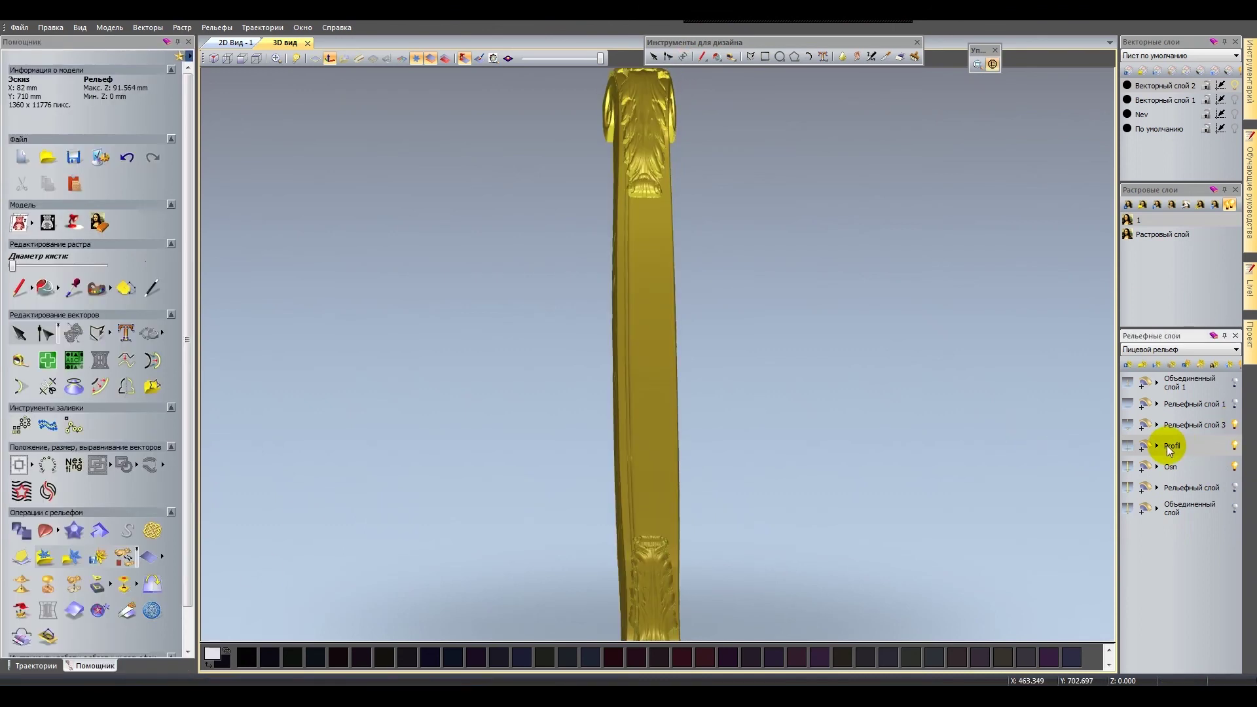
pyautogui.click(1235, 446)
pyautogui.click(1236, 426)
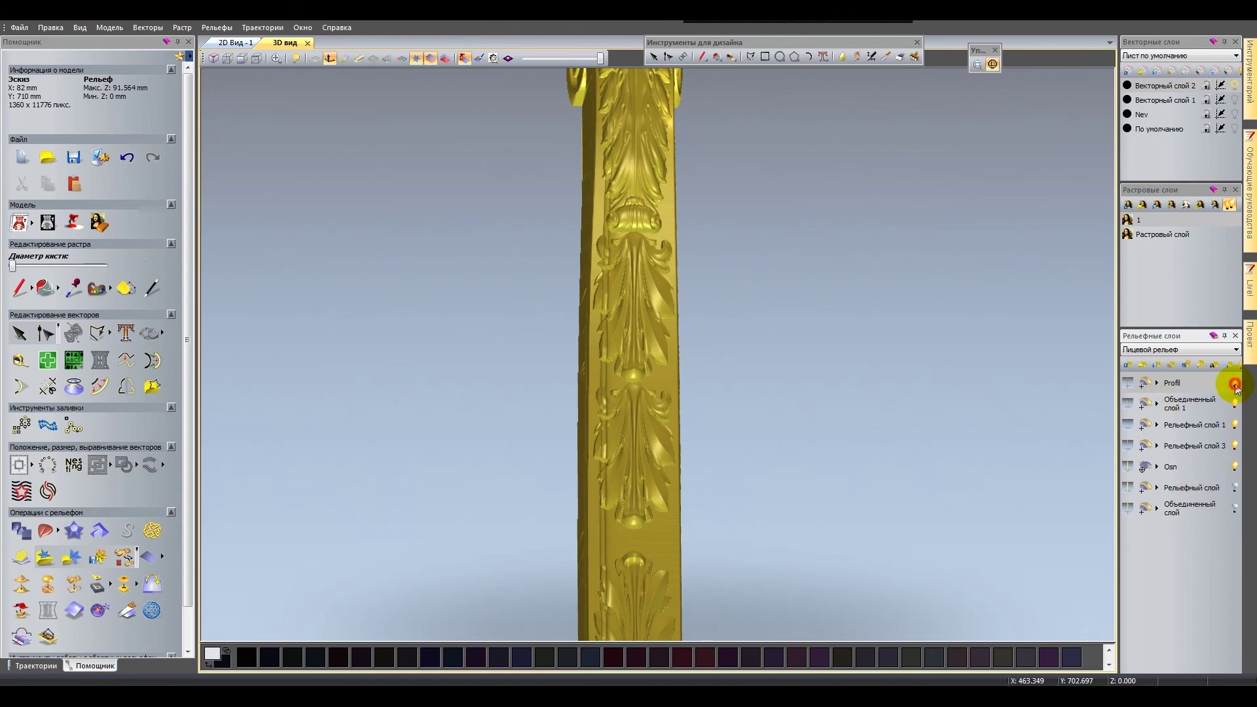
pyautogui.click(1235, 388)
# Orbit the finished console leg to inspect the acanthus face, scrolls and whole piece.
pyautogui.moveTo(648, 341)
pyautogui.mouseDown()
pyautogui.moveTo(687, 328)
pyautogui.moveTo(778, 342)
pyautogui.moveTo(858, 393)
pyautogui.mouseUp()
pyautogui.scroll(5, 598, 443)
pyautogui.moveTo(598, 443); pyautogui.dragTo(873, 426)
pyautogui.scroll(3, 665, 111)
pyautogui.moveTo(665, 111)
pyautogui.mouseDown()
pyautogui.moveTo(710, 292)
pyautogui.moveTo(633, 533)
pyautogui.moveTo(587, 441)
pyautogui.mouseUp()
pyautogui.scroll(5, 603, 519)
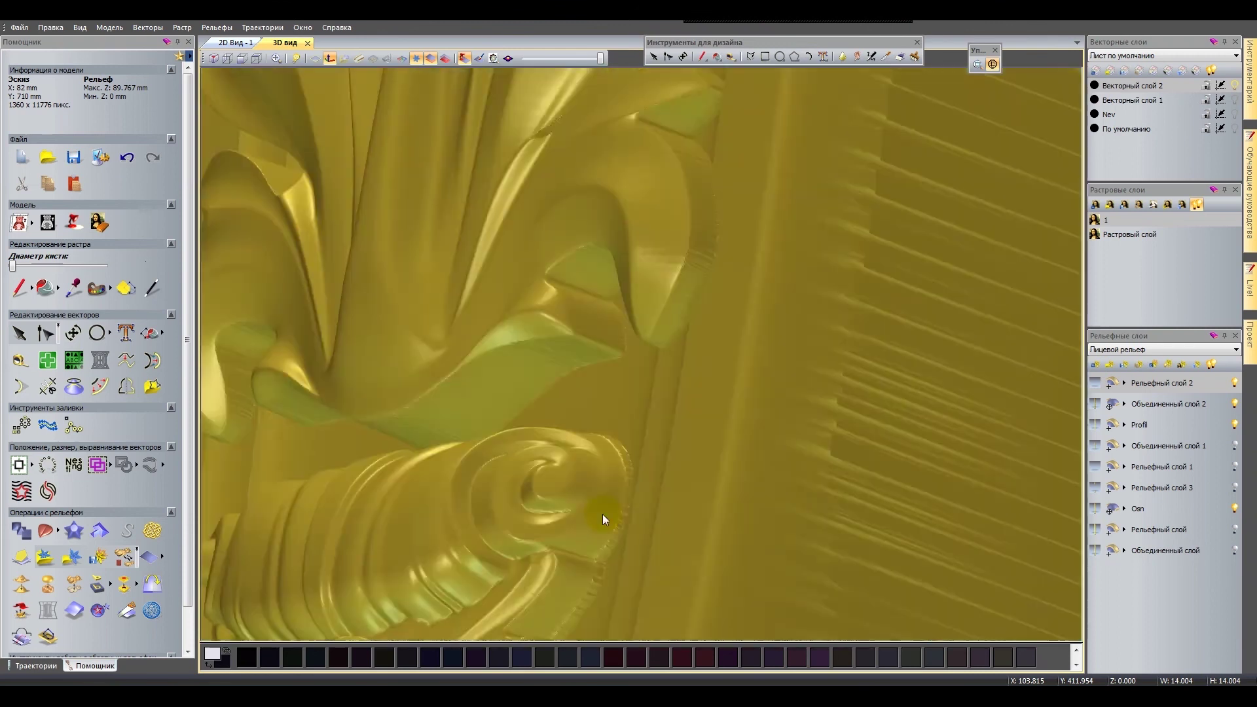
pyautogui.scroll(-5, 604, 520)
pyautogui.moveTo(679, 469)
pyautogui.mouseDown()
pyautogui.moveTo(371, 317)
pyautogui.moveTo(657, 402)
pyautogui.moveTo(686, 306)
pyautogui.mouseUp()
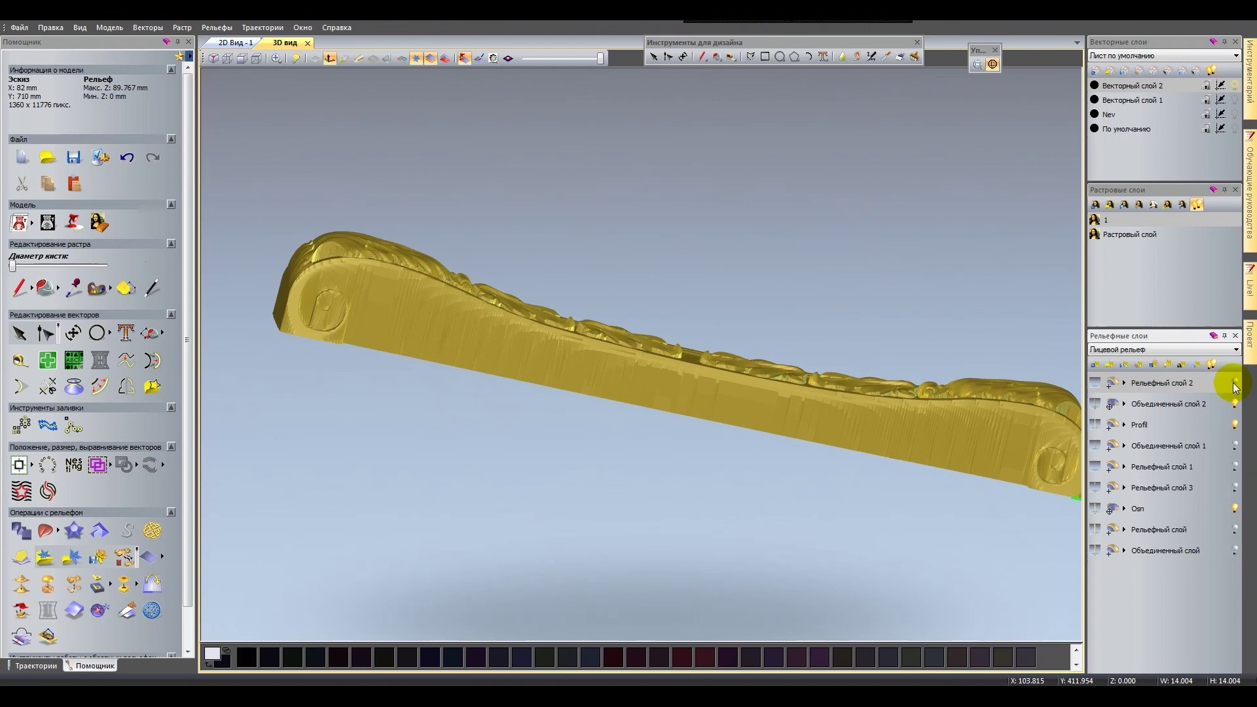
pyautogui.scroll(3, 819, 402)
pyautogui.moveTo(819, 401)
pyautogui.mouseDown()
pyautogui.moveTo(585, 360)
pyautogui.moveTo(716, 322)
pyautogui.moveTo(792, 50)
pyautogui.mouseUp()
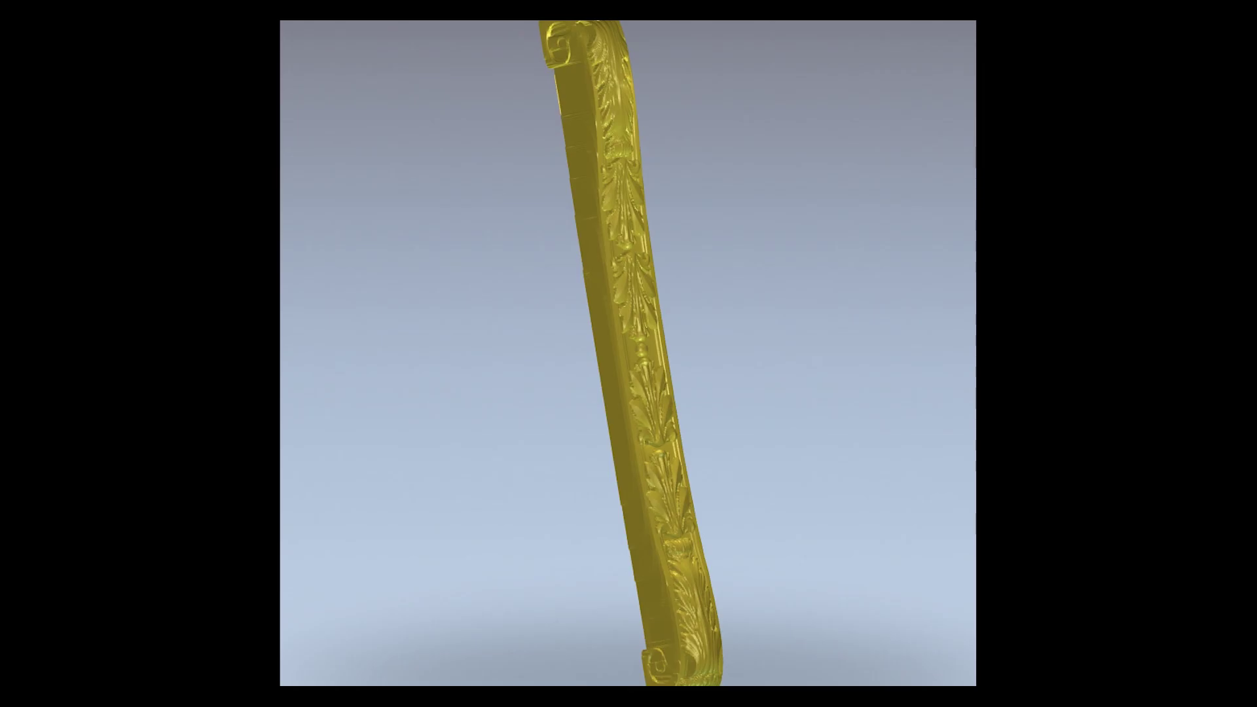